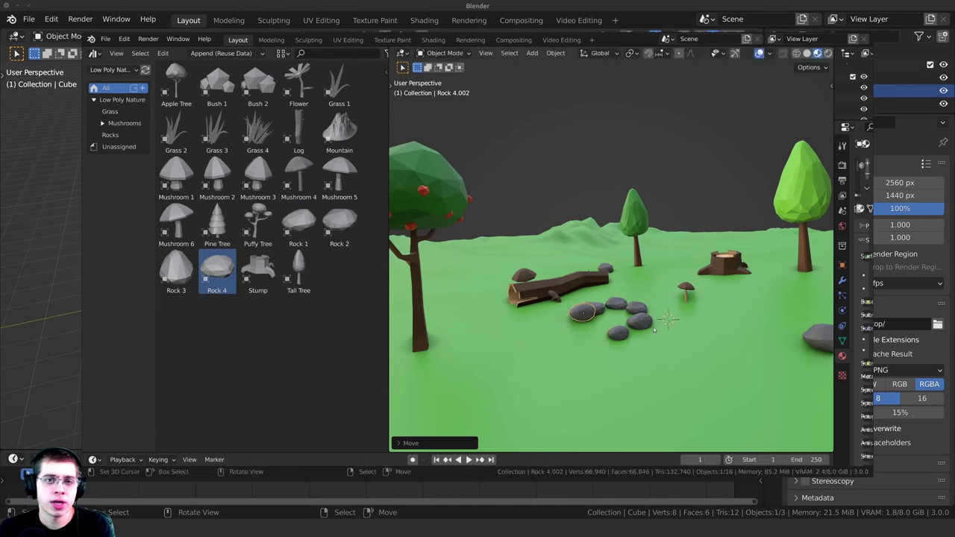
- Place two Mountain assets behind the meadow and enlarge the middle pine tree on the hillside
left_click_drag(341, 149, 530, 217)
left_click_drag(341, 132, 735, 217)
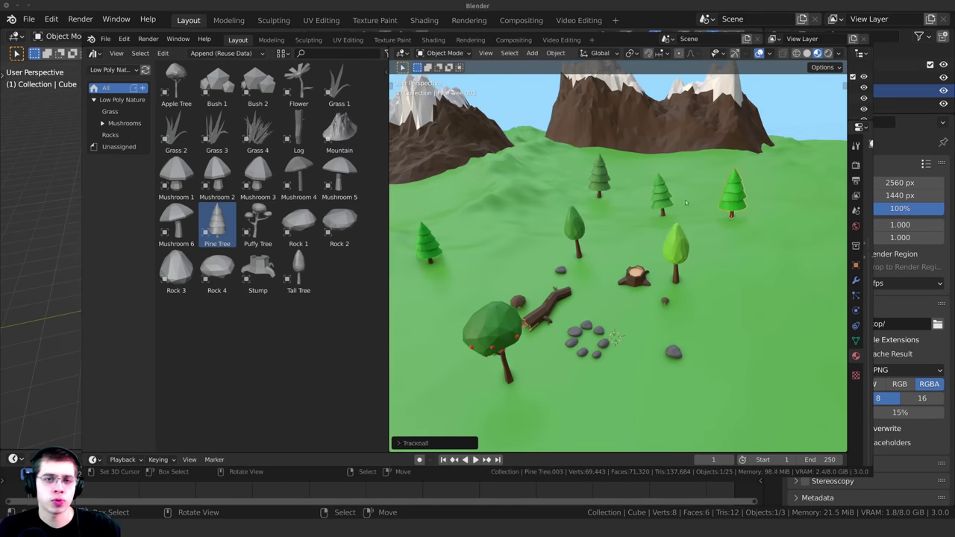
left_click(662, 198)
key("s")
left_click(675, 200)
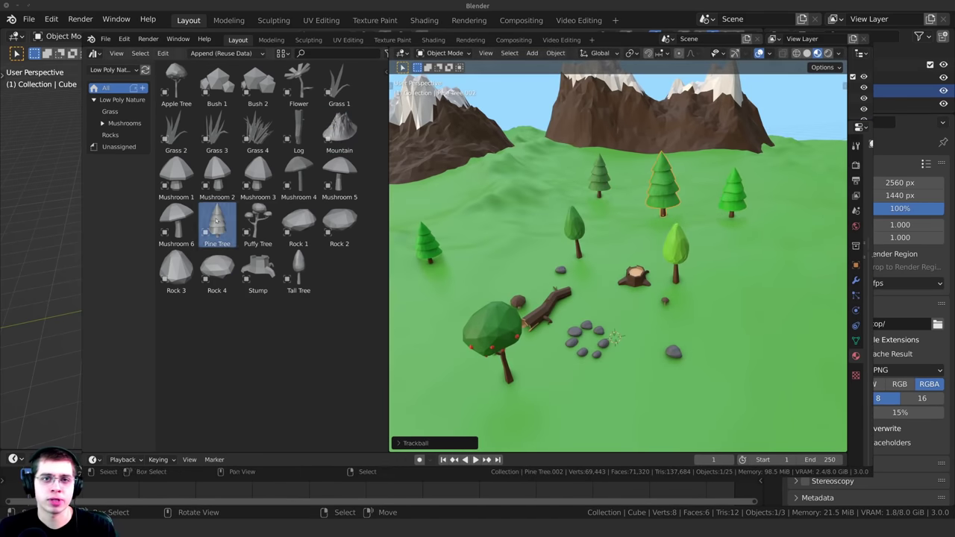
- Add two more Pine Tree assets and a Puffy Tree among the background trees, rotating the first new pine
left_click_drag(217, 224, 482, 229)
key("r")
key("r")
left_click(545, 235)
left_click_drag(257, 224, 579, 196)
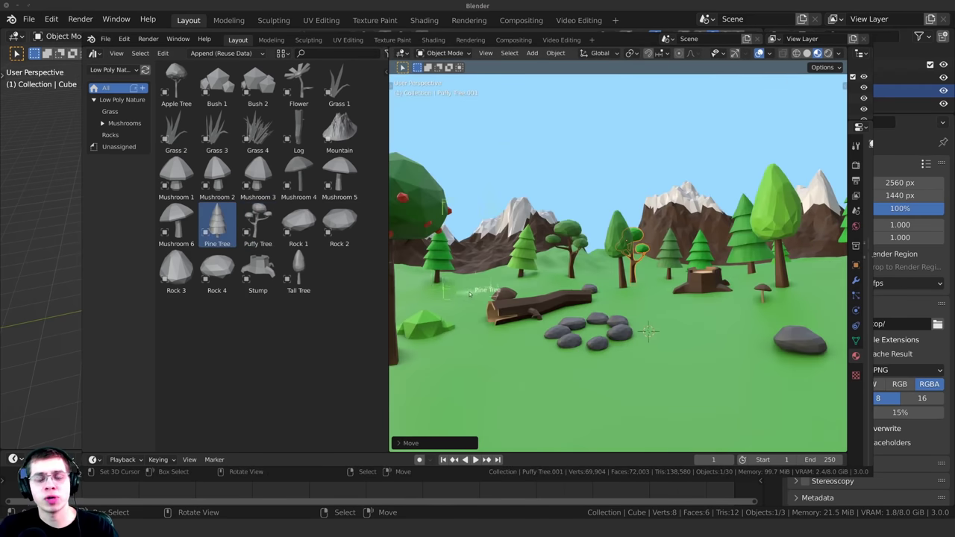
left_click_drag(470, 293, 475, 285)
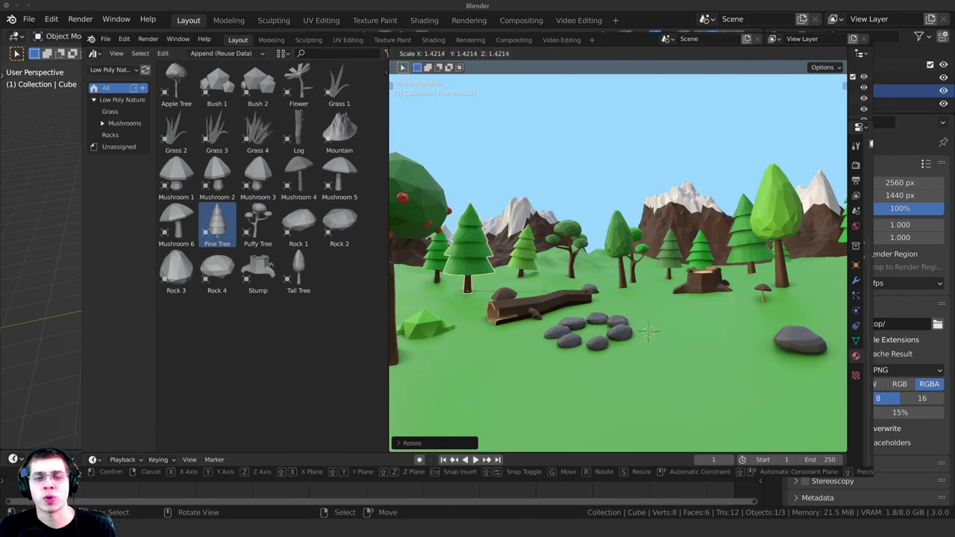
- Place a Rock 4 asset in the foreground and a scaled-down Grass 4 clump in front of the log
left_click_drag(217, 270, 762, 407)
left_click_drag(258, 131, 544, 377)
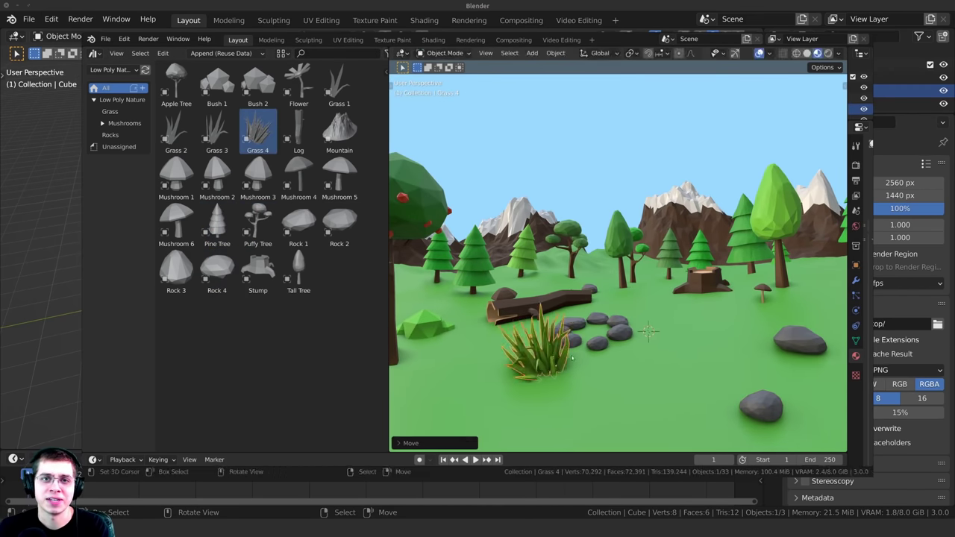
key("s")
left_click(548, 351)
- Add a Grass 3 tuft in front of the stump, a second Apple Tree behind the first, and a Bush 1 beside the tall tree
left_click_drag(217, 131, 702, 321)
key("g")
left_click(703, 320)
left_click_drag(176, 83, 444, 246)
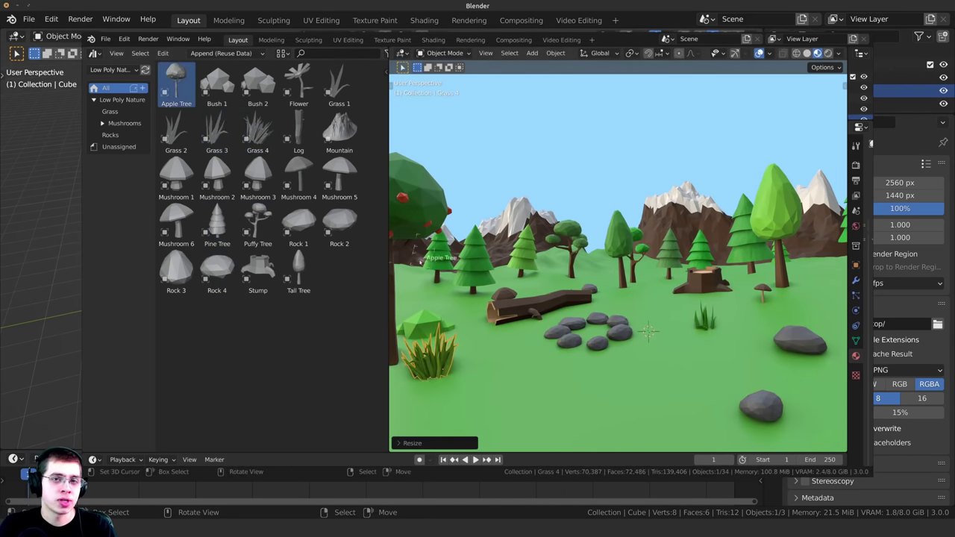
left_click_drag(217, 84, 650, 284)
- Reposition and rotate the tree stump near the bright green tall tree
left_click(712, 282)
key("g")
left_click(808, 290)
key("r")
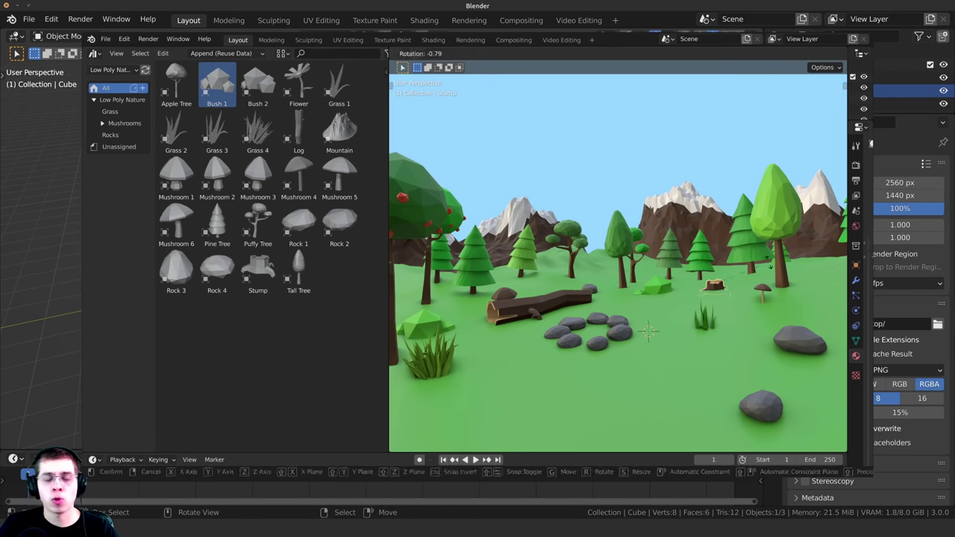
left_click(806, 291)
- Place three Flower assets around the mushroom near the stump
left_click_drag(299, 83, 722, 300)
key("g")
left_click(812, 303)
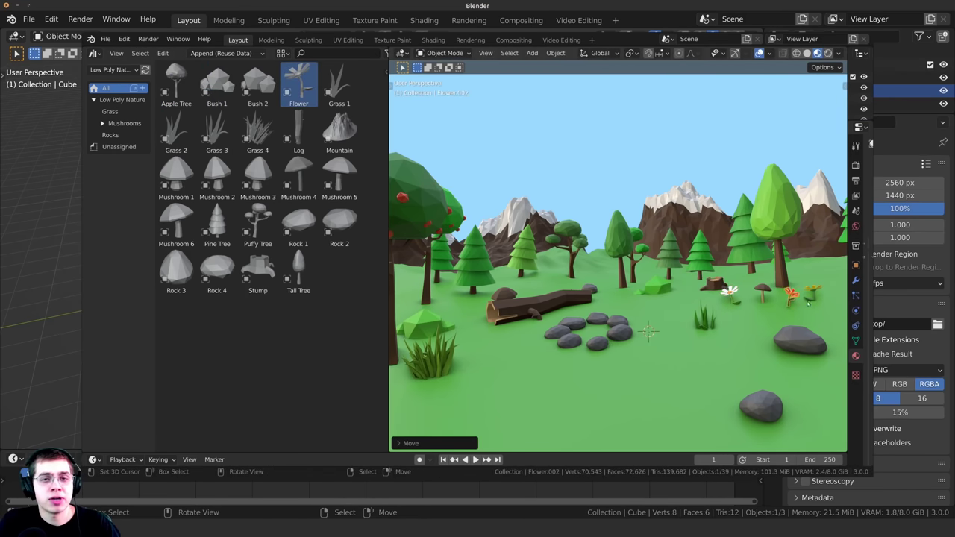
- Add Grass 2 beside the pine tree behind the log and Grass 3 near the puffy tree, adjusting the latter's height
left_click_drag(176, 132, 475, 297)
left_click_drag(217, 131, 553, 273)
key("g")
key("z")
left_click(553, 271)
- Place a Grass 4 clump at the far end of the log, scaling and rotating it to fit
left_click_drag(257, 131, 595, 291)
key("s")
left_click(602, 289)
key("r")
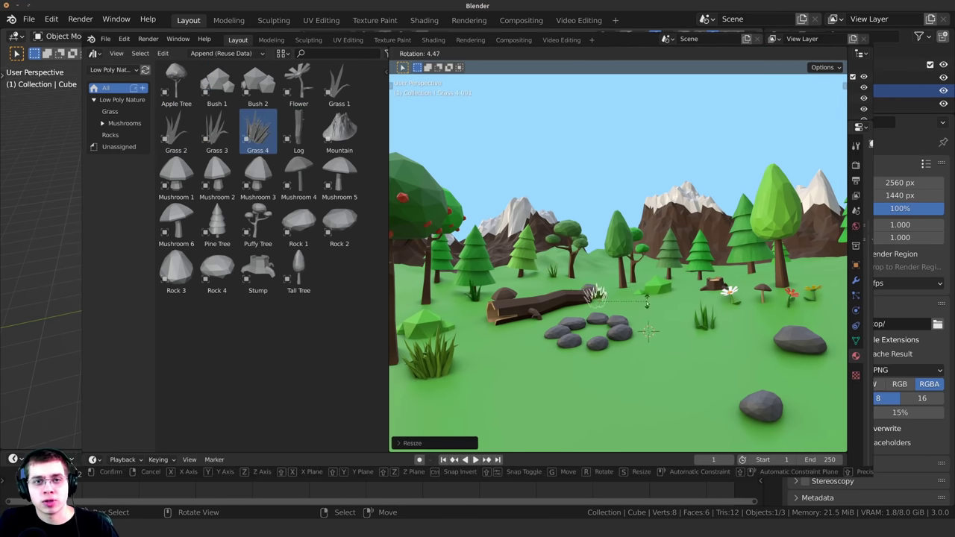
left_click(607, 288)
left_click(627, 295)
left_click(217, 84)
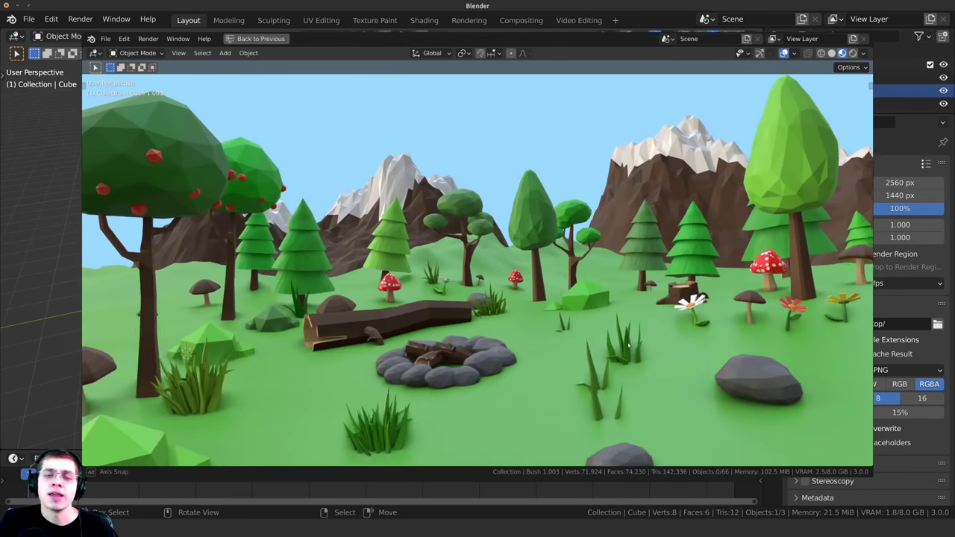
middle_click_drag(649, 346, 684, 341)
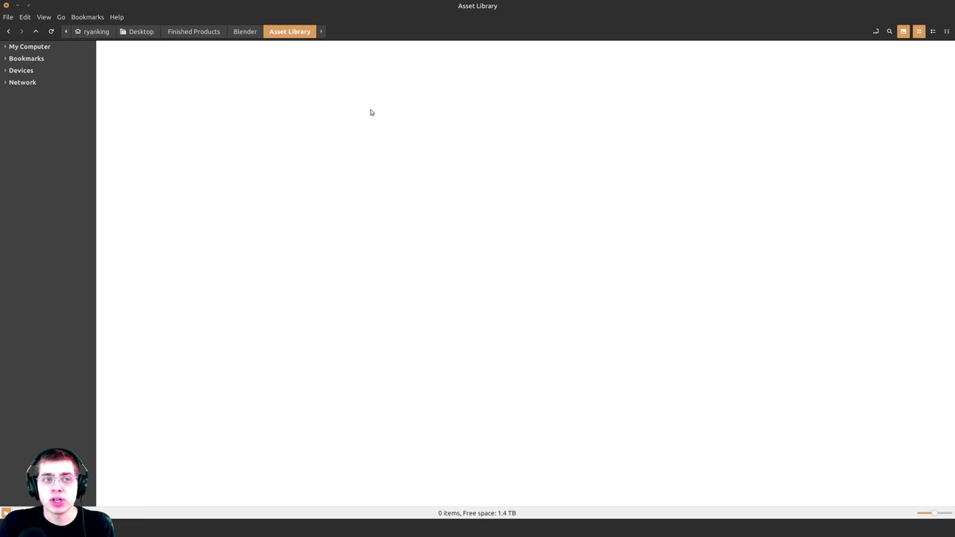
- Create a new folder named Materials inside the Asset Library folder
right_click(286, 92)
left_click(302, 95)
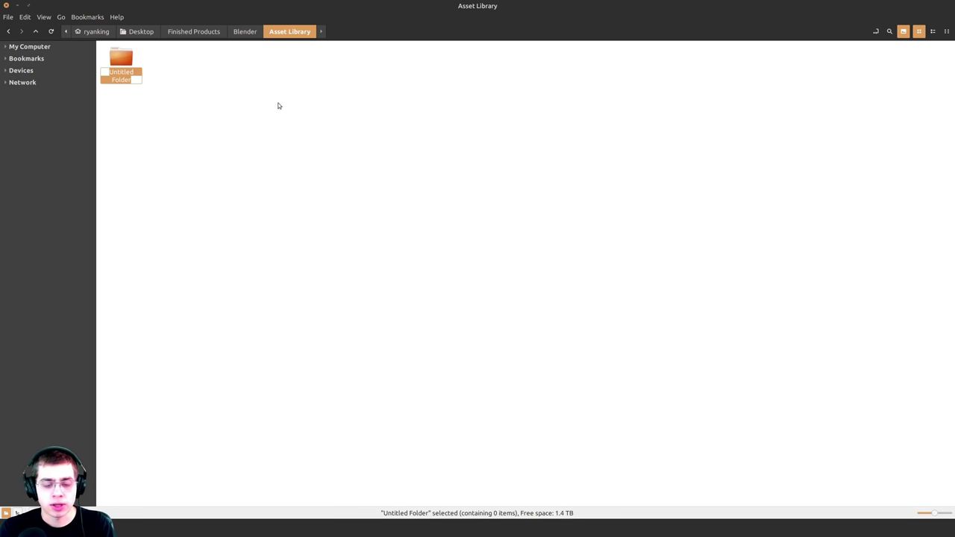
type("Materials")
key("Return")
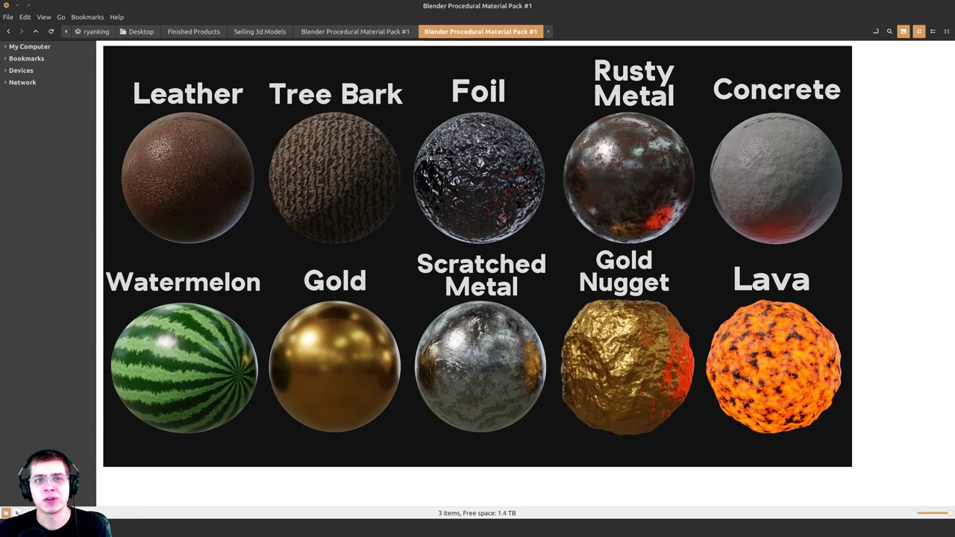
- Copy "Blender Procedural Material Pack #1.blend" into the Asset Library's Materials folder and open the copy in Blender
left_click(187, 82)
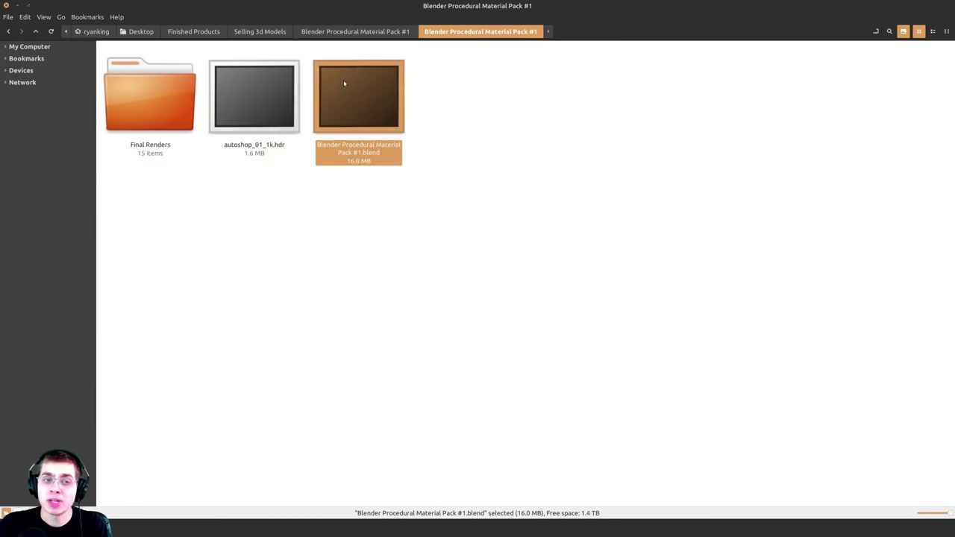
right_click(345, 84)
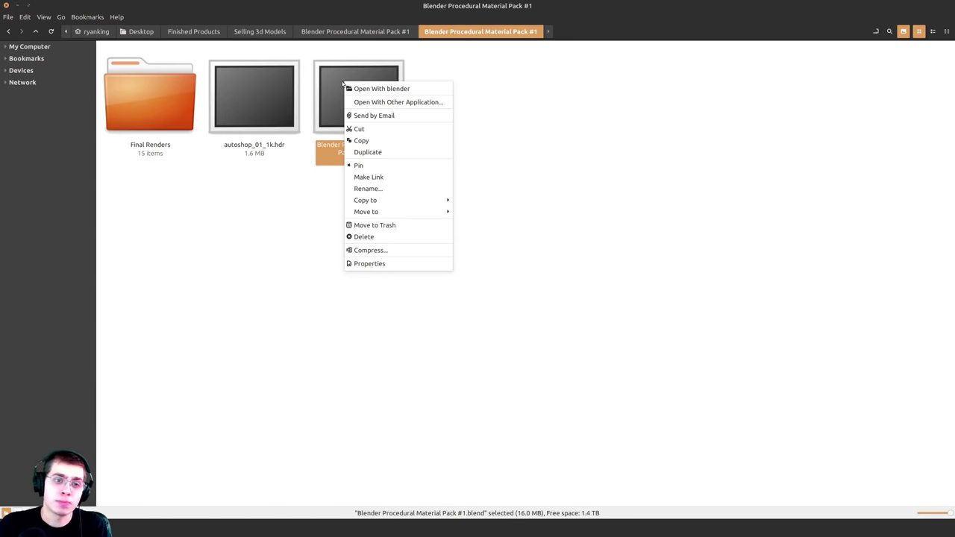
left_click(355, 140)
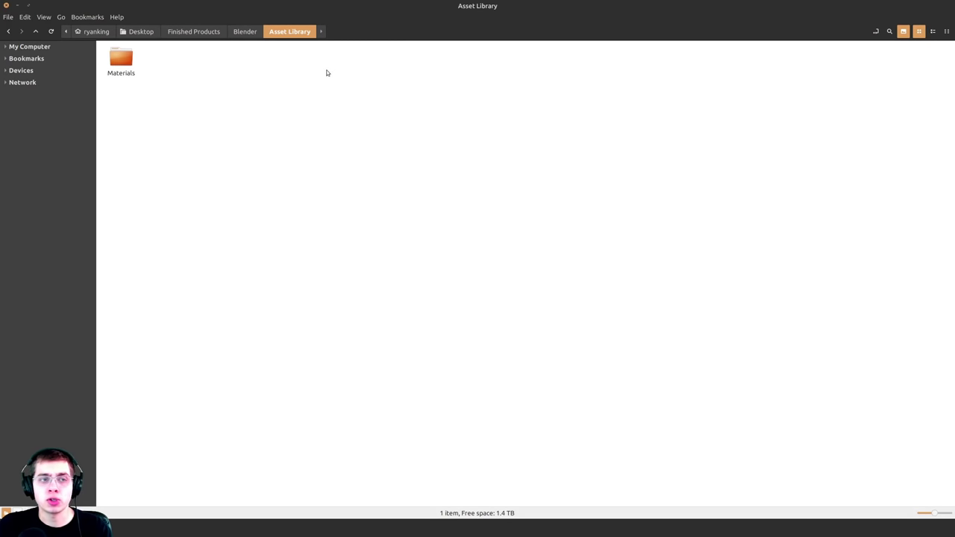
double_click(125, 60)
right_click(323, 115)
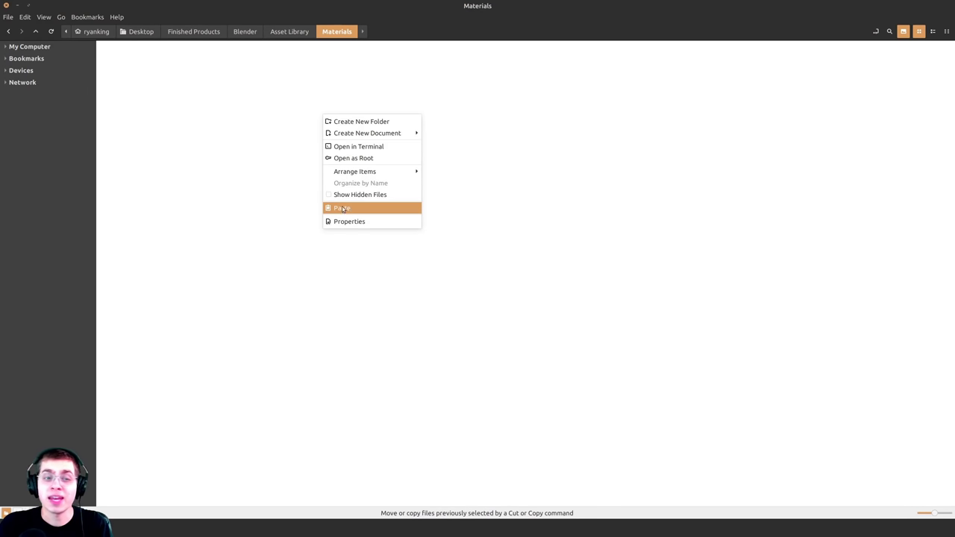
left_click(348, 209)
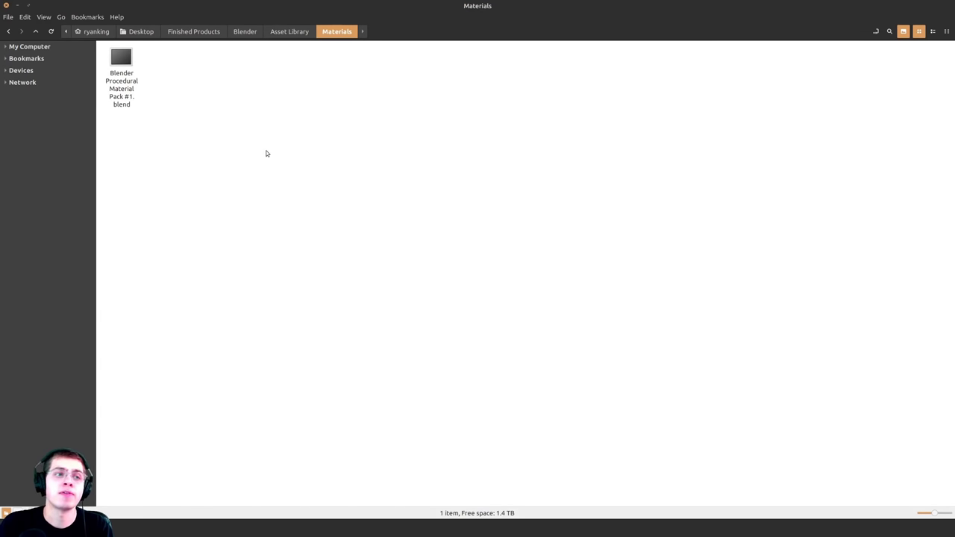
double_click(126, 89)
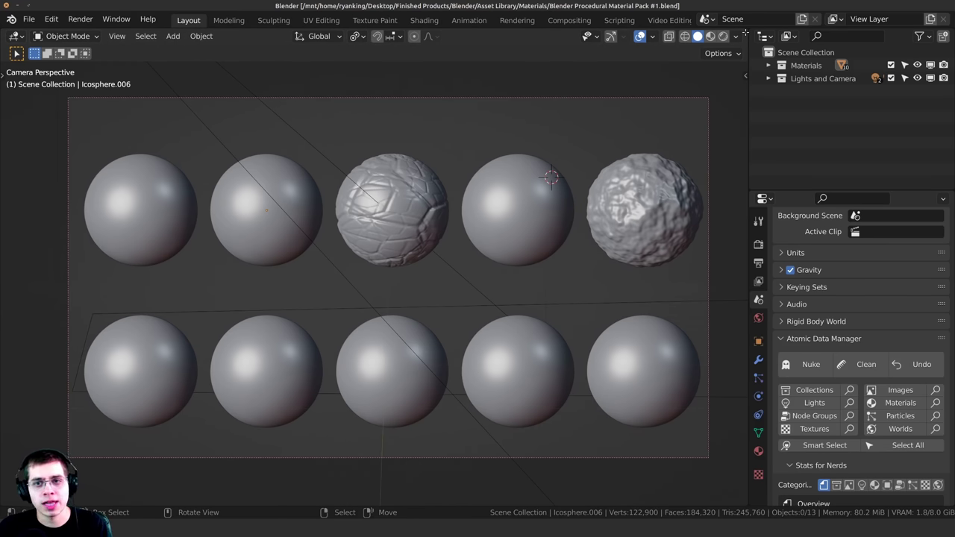
- Split the 3D viewport vertically and turn the new area into an Asset Browser
left_click_drag(741, 32, 306, 200)
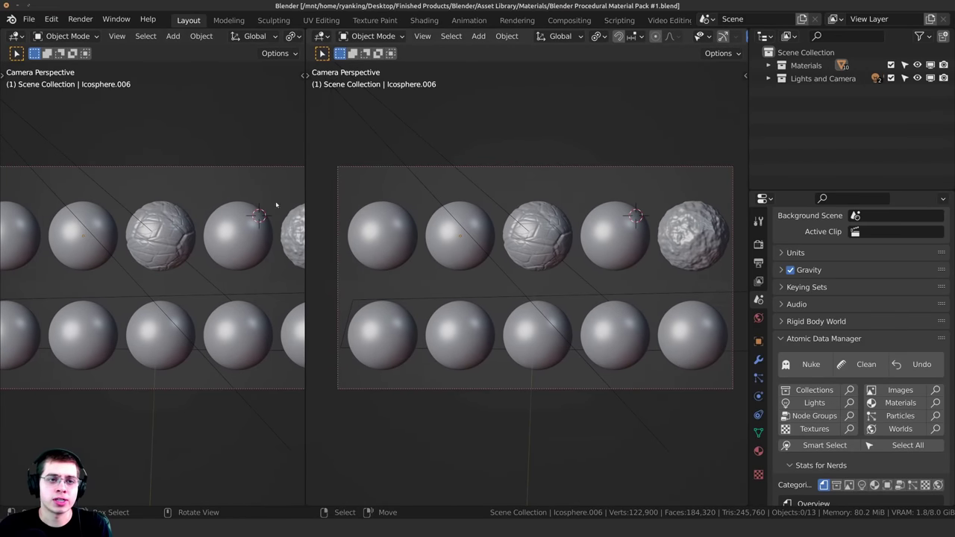
left_click(13, 36)
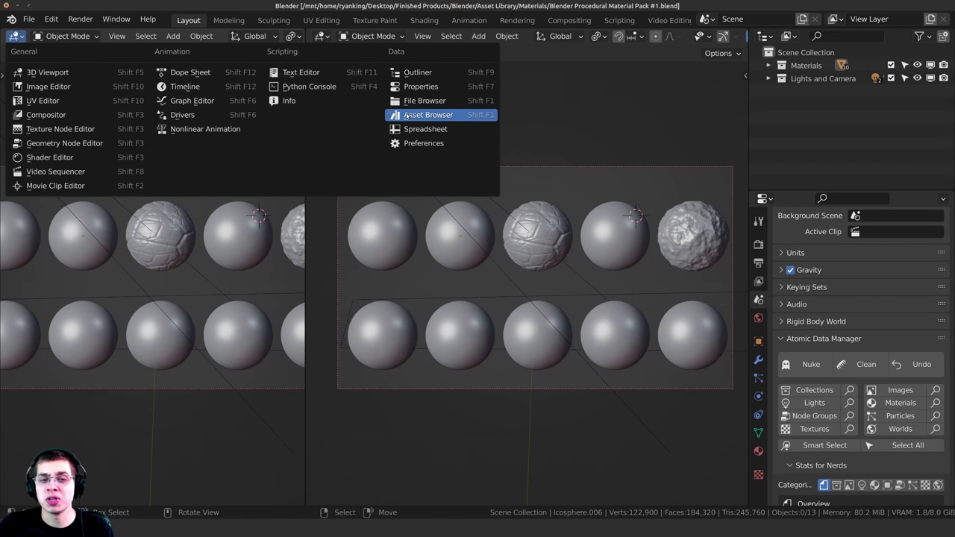
left_click(414, 116)
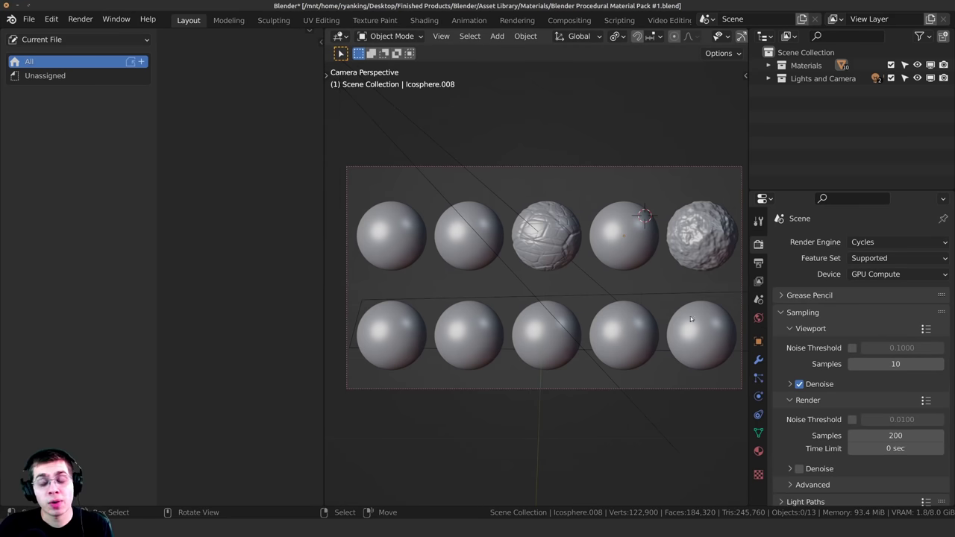
- Mark the Snow material of the rough, bumpy sphere as an asset
left_click(678, 223)
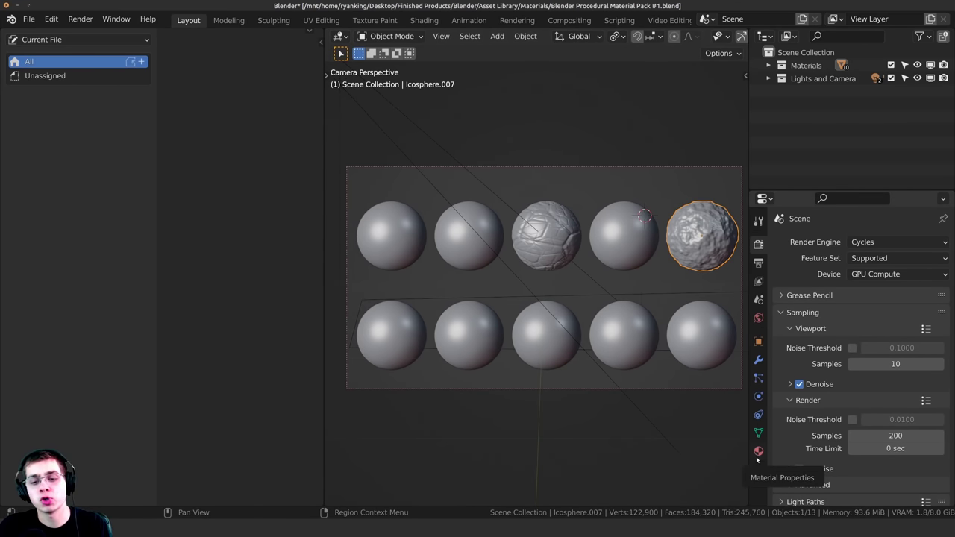
left_click(757, 455)
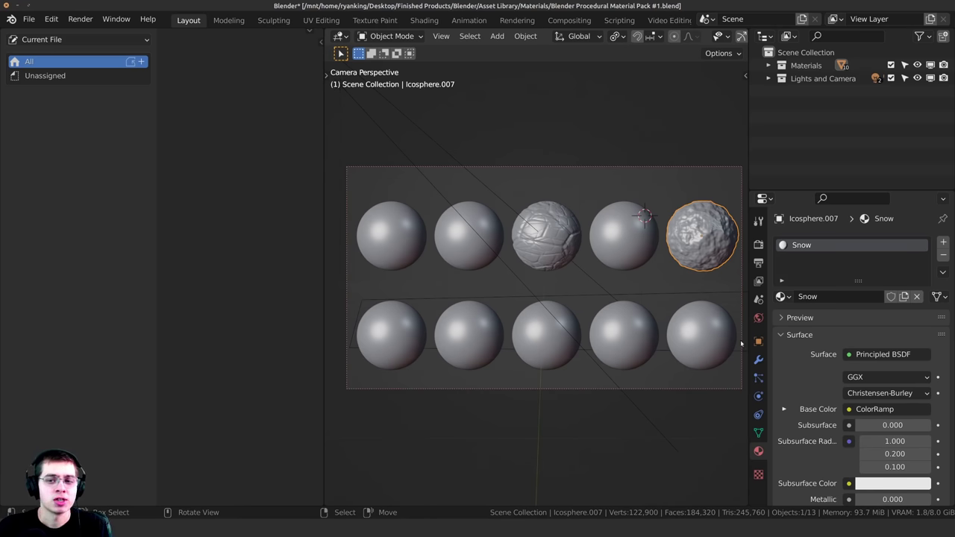
right_click(781, 296)
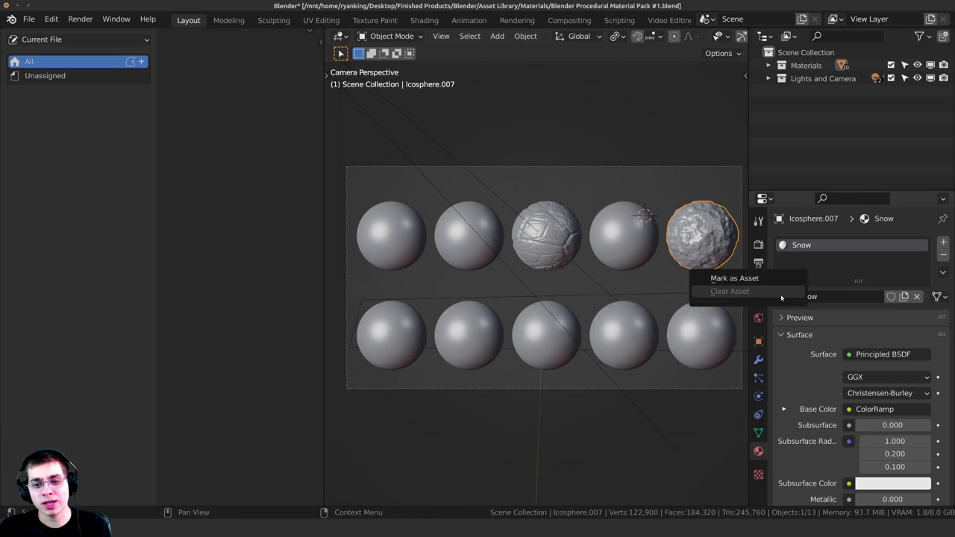
left_click(737, 279)
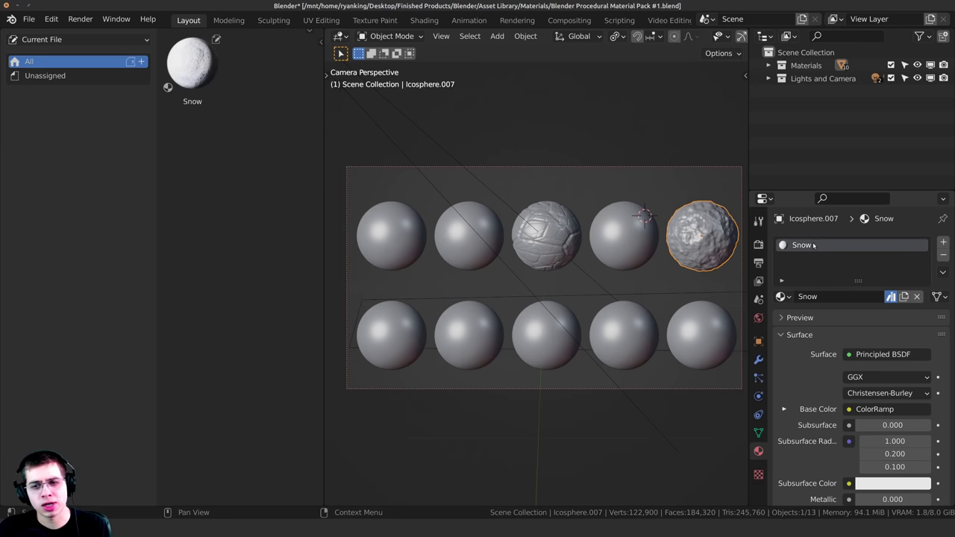
right_click(817, 240)
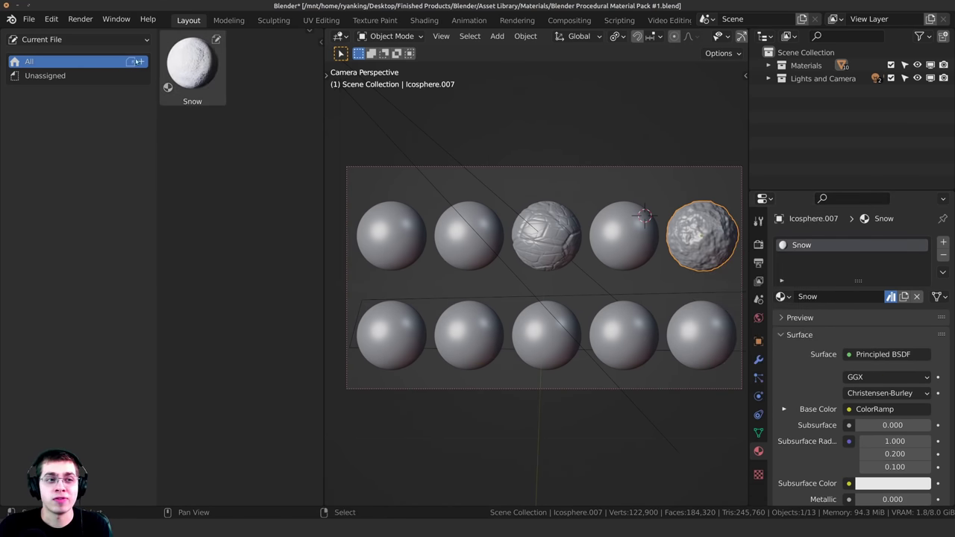
- Widen the Asset Browser area and mark the Tile material of the sphere below the snow sphere as an asset
left_click_drag(322, 81, 360, 81)
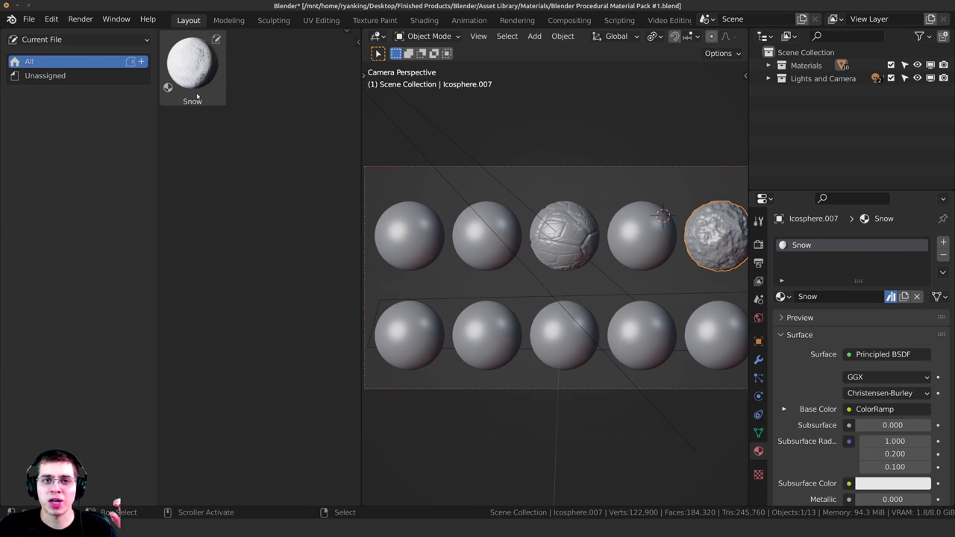
scroll(620, 234, "down", 1)
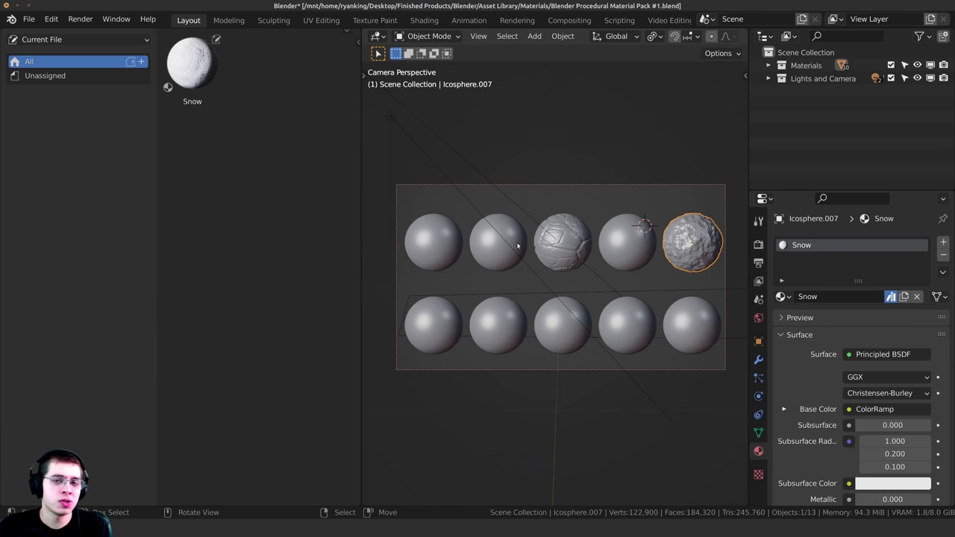
left_click(696, 315)
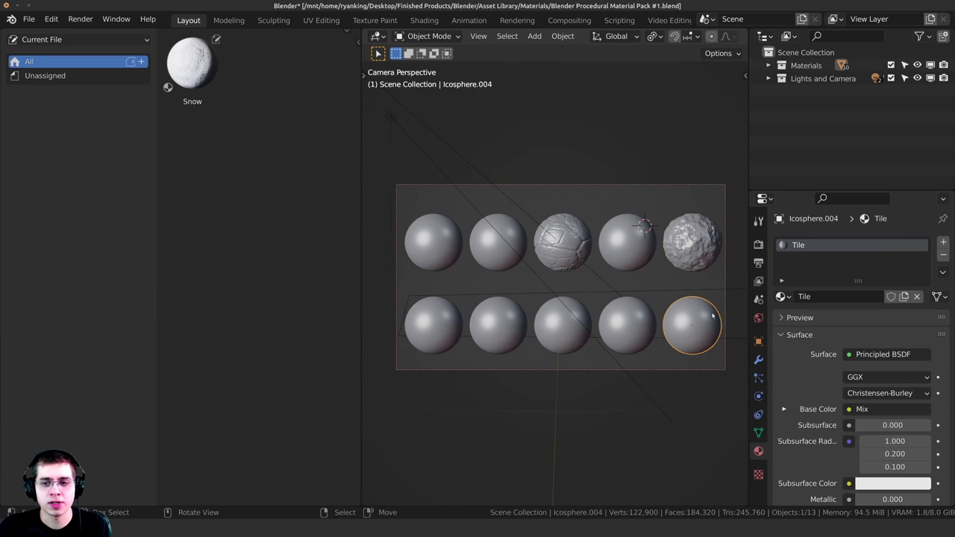
right_click(783, 298)
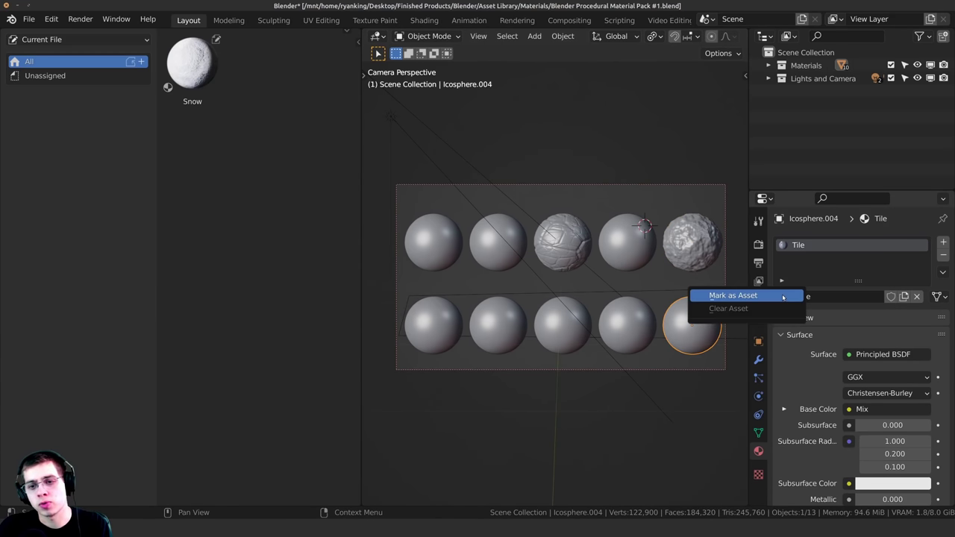
left_click(734, 296)
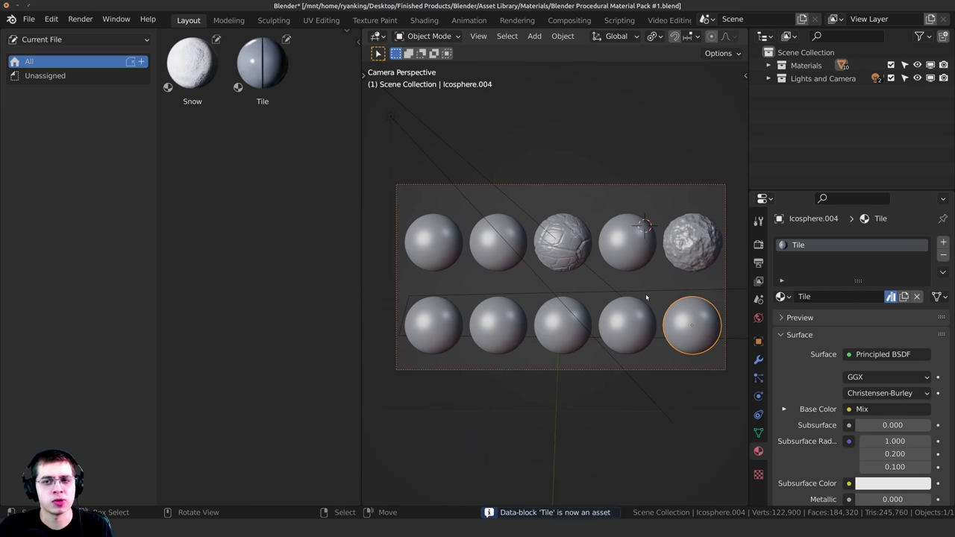
- Show the Blender File data in the Outliner and mark all materials from Clay through Sand as assets
left_click(787, 36)
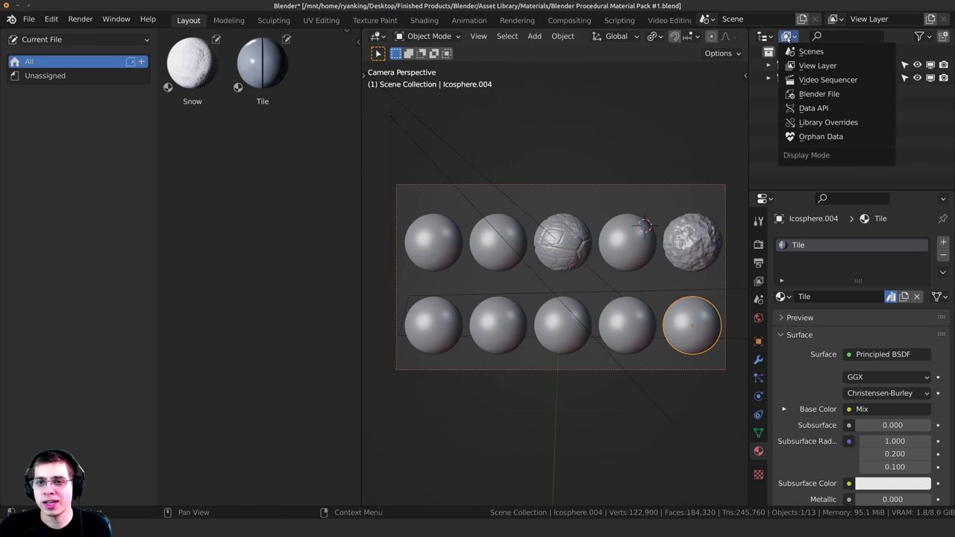
left_click(801, 94)
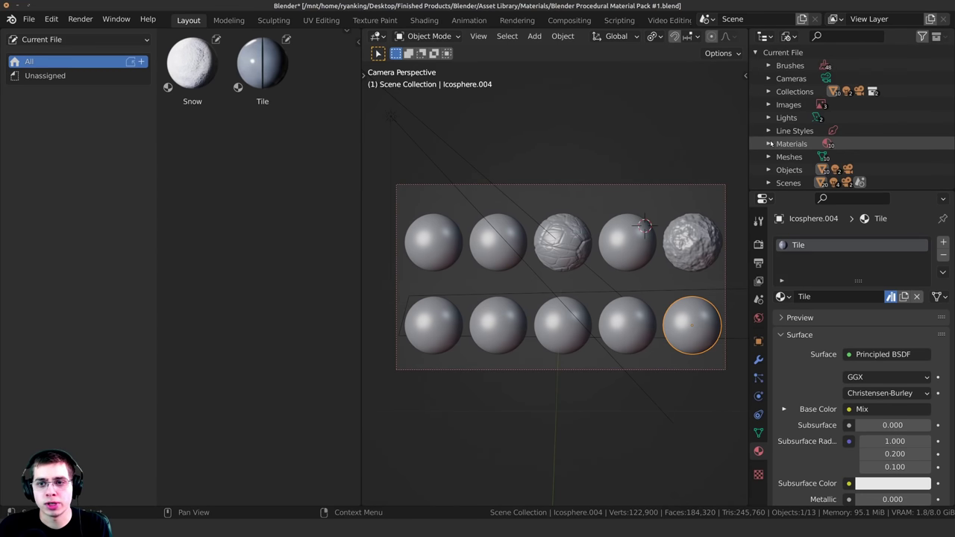
left_click(770, 143)
scroll(806, 112, "down", 3)
left_click(817, 68)
left_click_drag(818, 66, 815, 158)
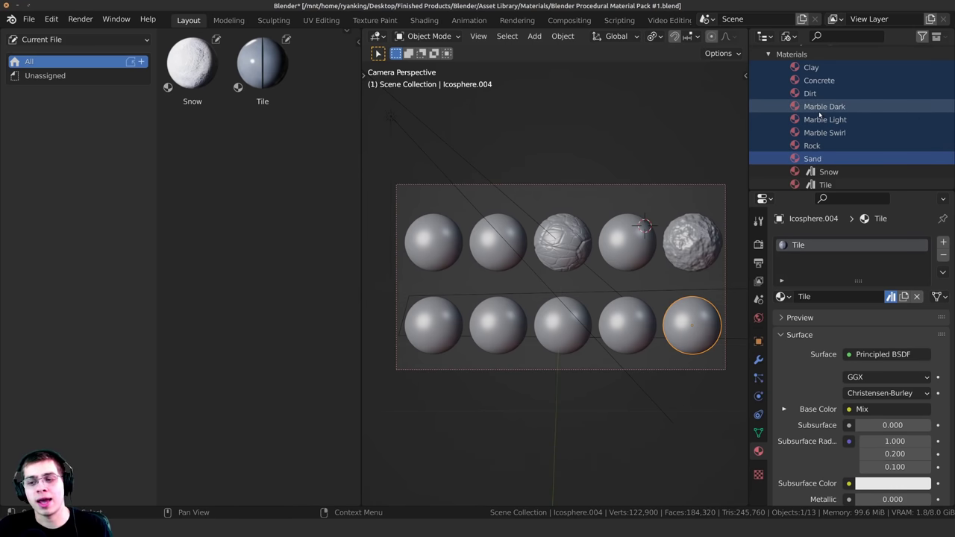
right_click(817, 106)
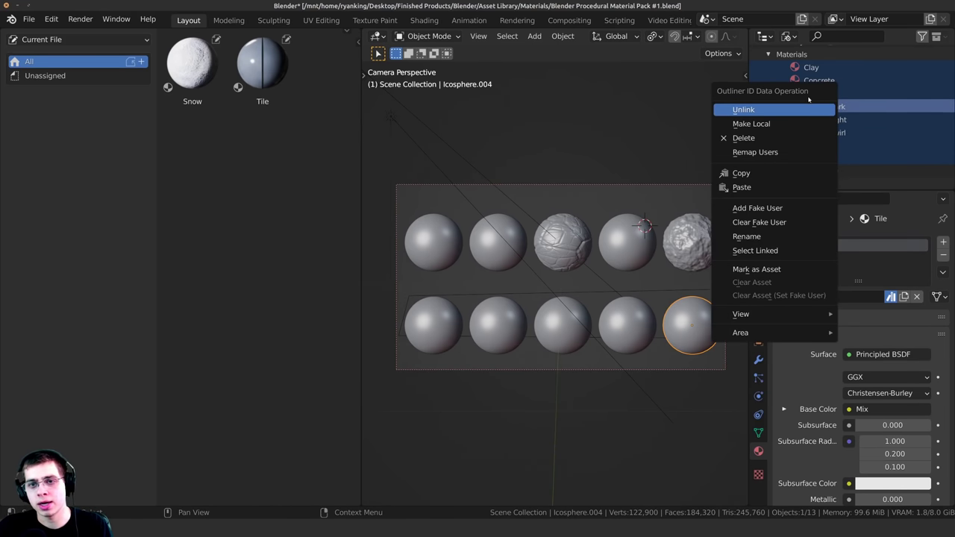
left_click(767, 270)
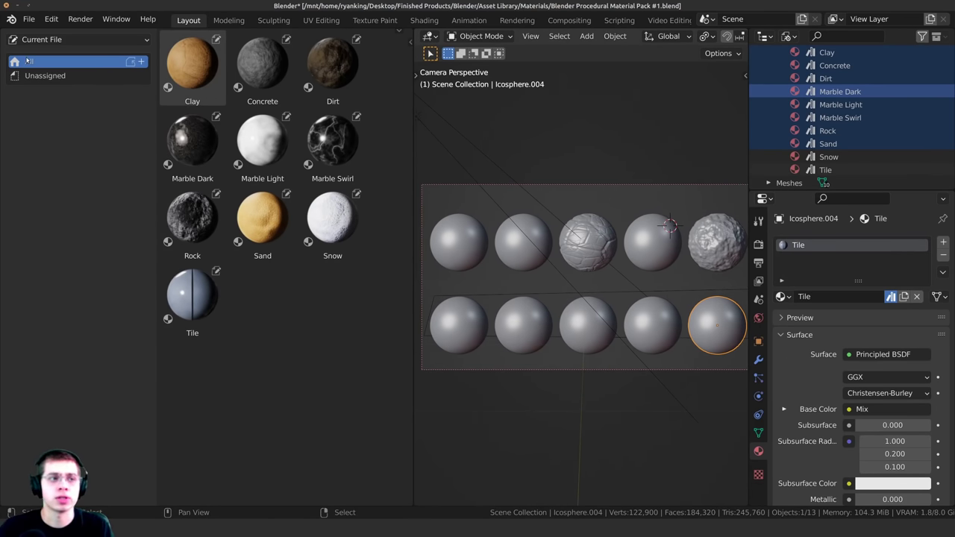
- Add a new top-level asset catalog and name it "Procedural Materials"
left_click(141, 62)
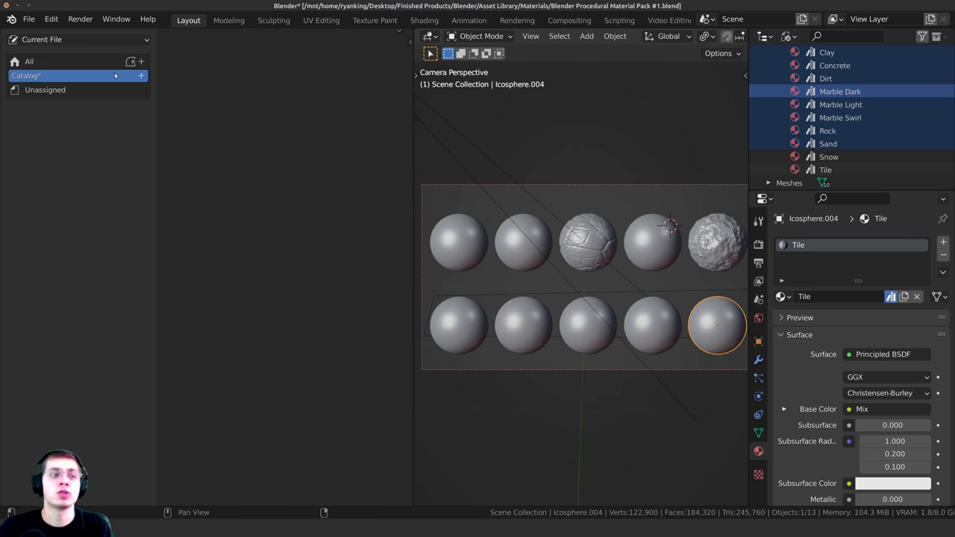
double_click(37, 78)
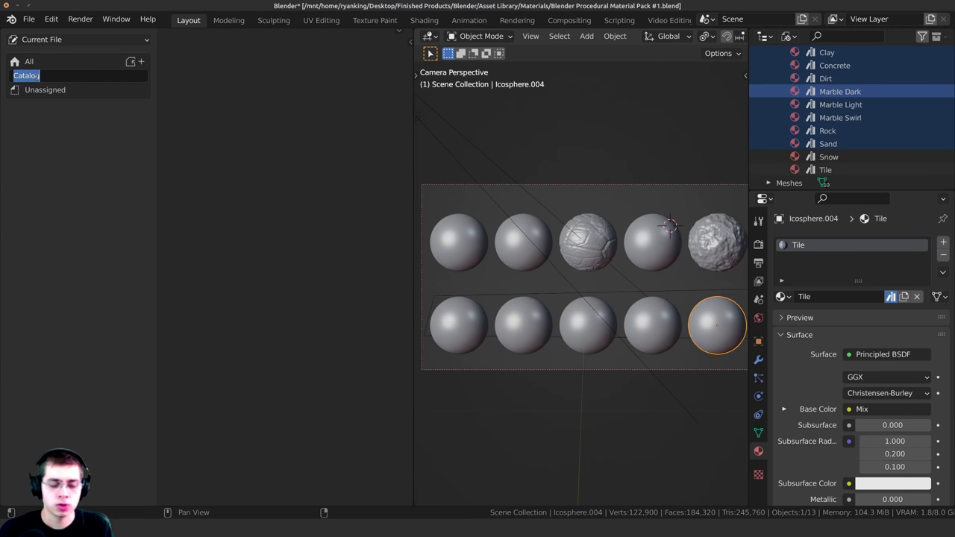
type("Pro")
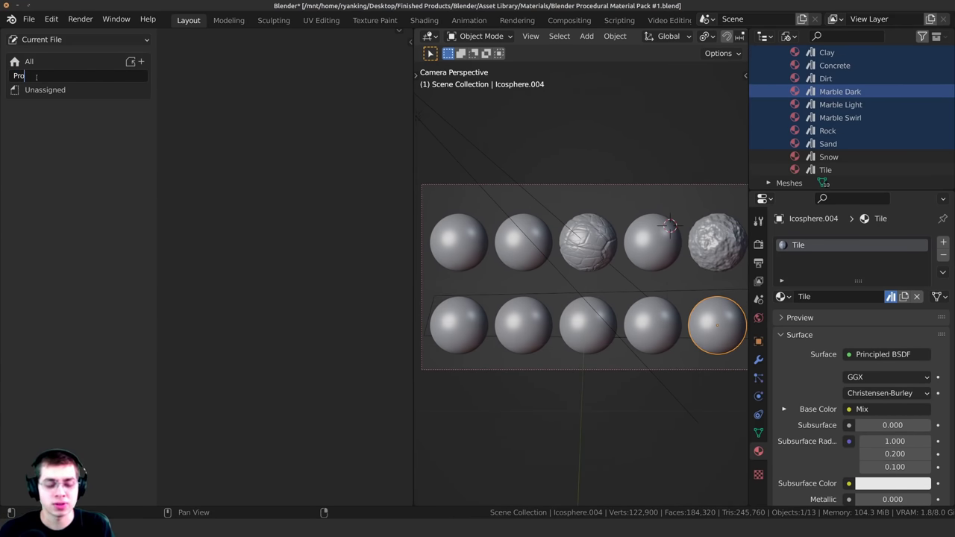
type("cedural Materials")
key("Return")
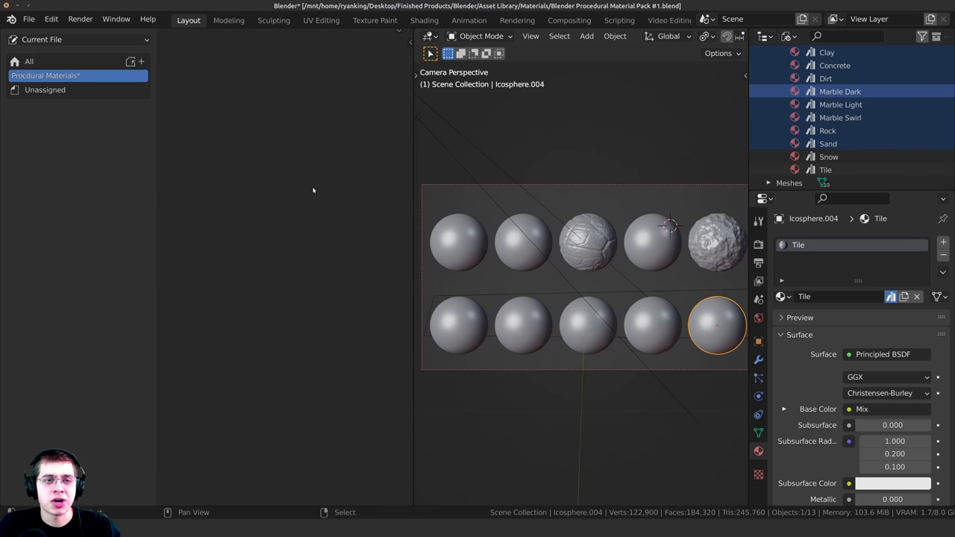
- Assign all the material assets to the Procedural Materials catalog and view its contents
left_click(71, 64)
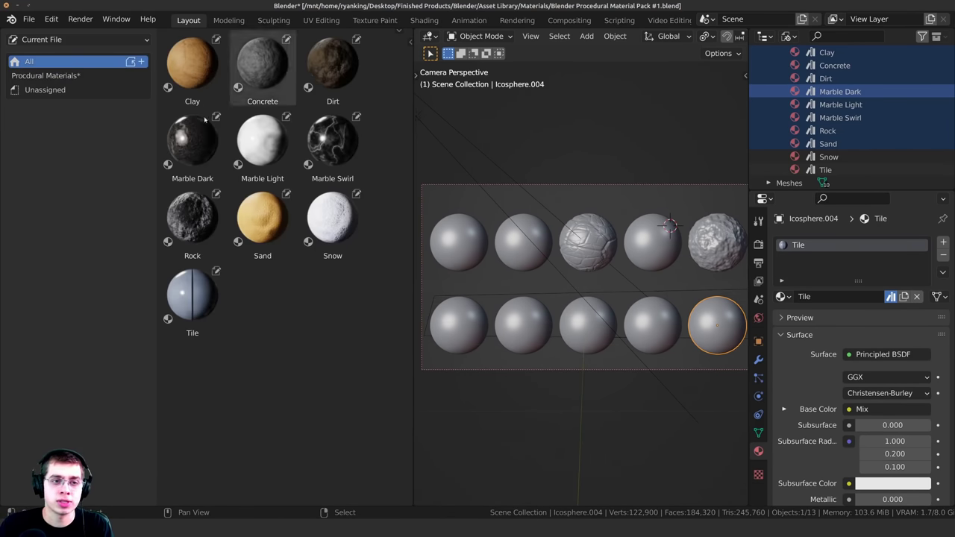
left_click(41, 76)
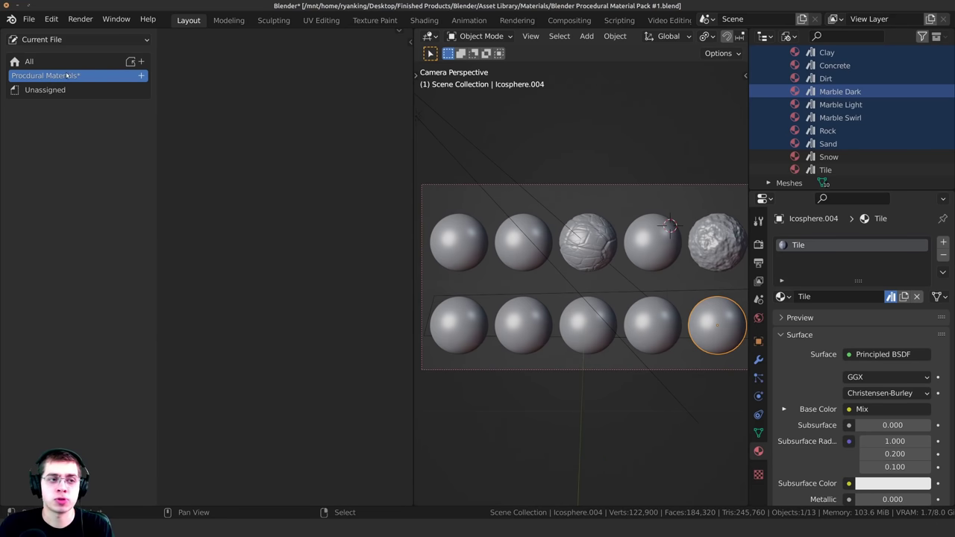
left_click(50, 64)
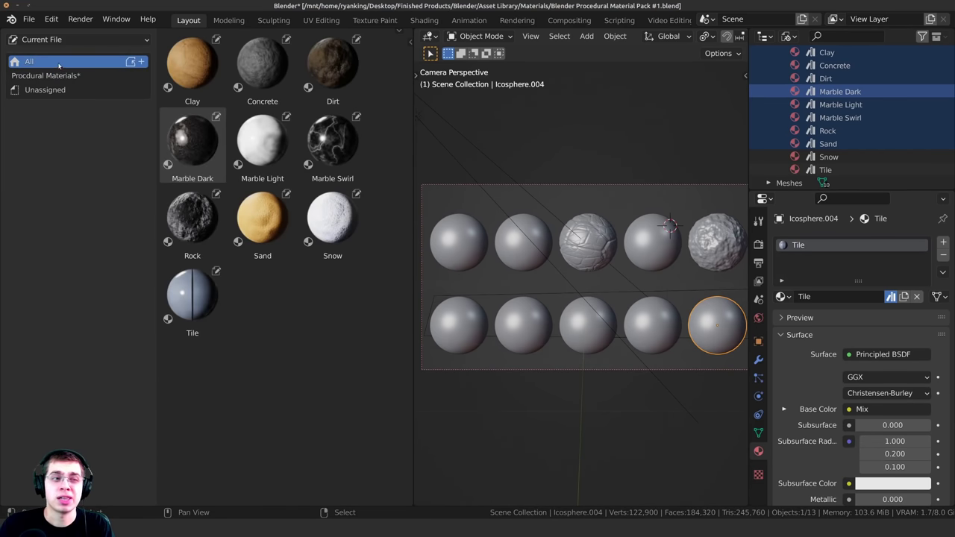
left_click_drag(354, 420, 68, 76)
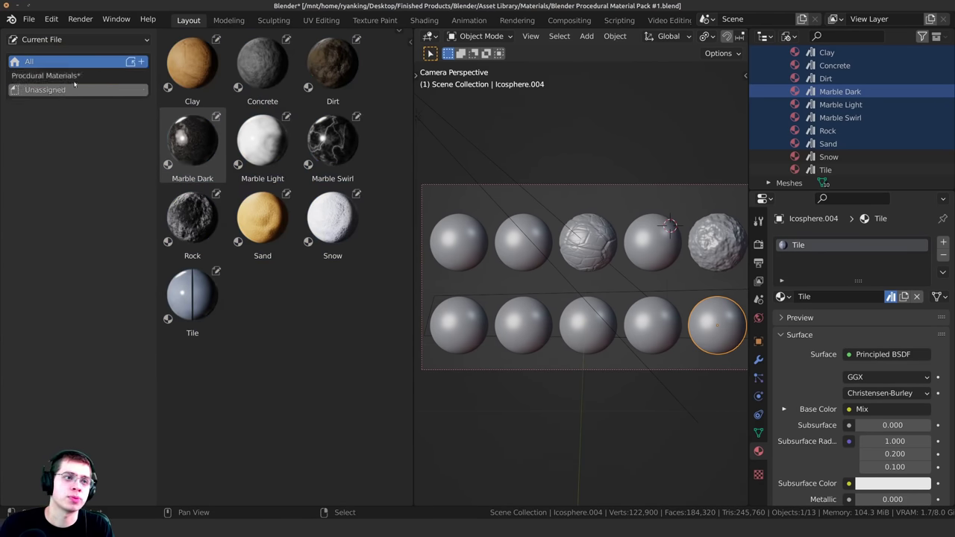
left_click(67, 76)
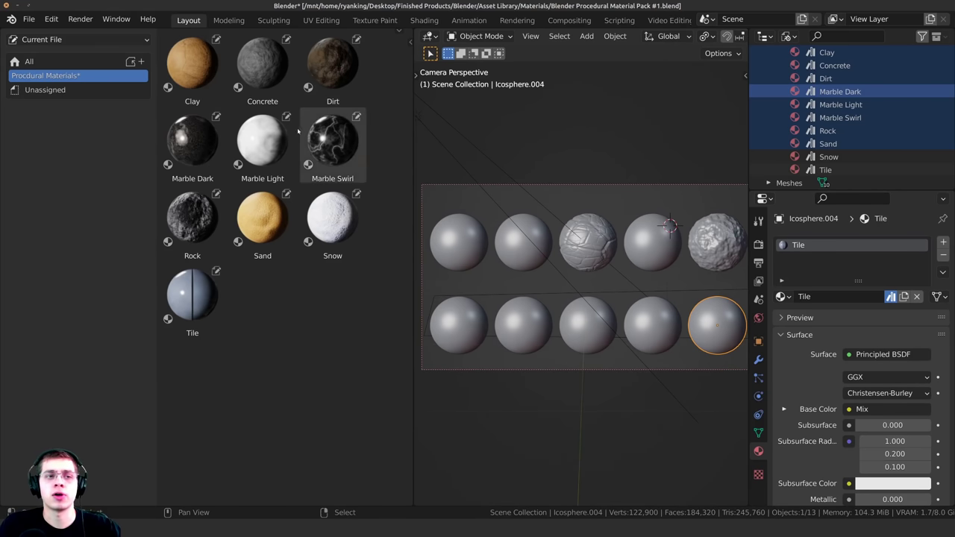
- Add a child catalog inside Procedural Materials and name it "Marble"
left_click(141, 75)
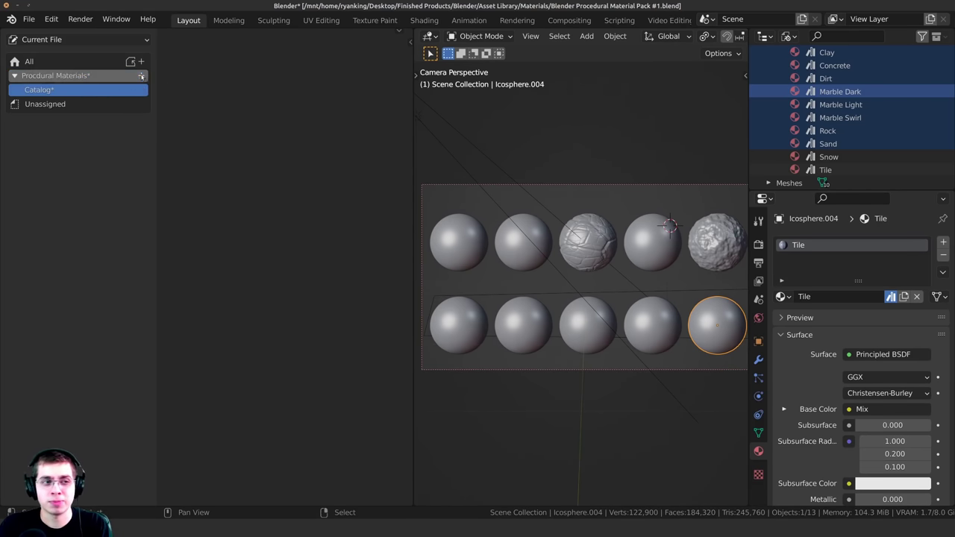
left_click(14, 77)
left_click(14, 77)
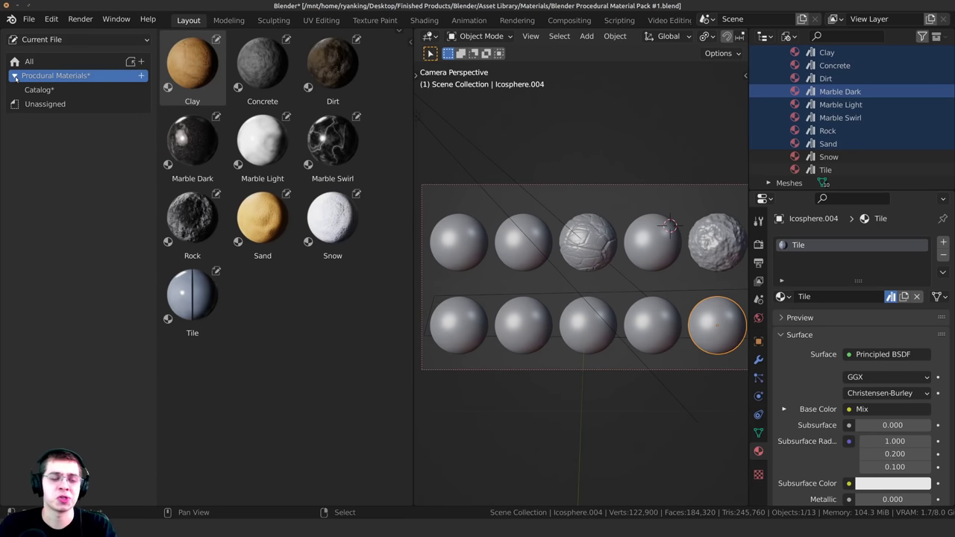
double_click(54, 91)
type("Ma")
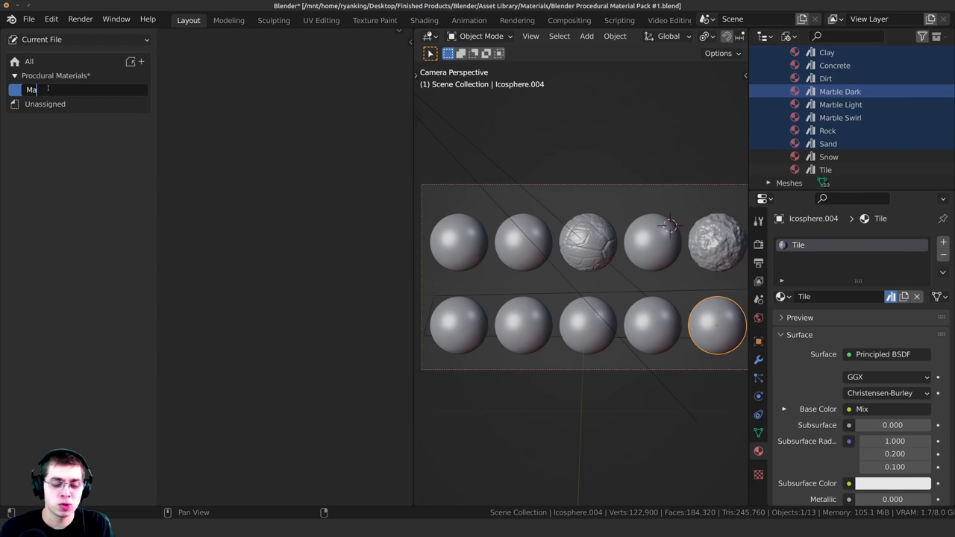
type("rble")
key("Return")
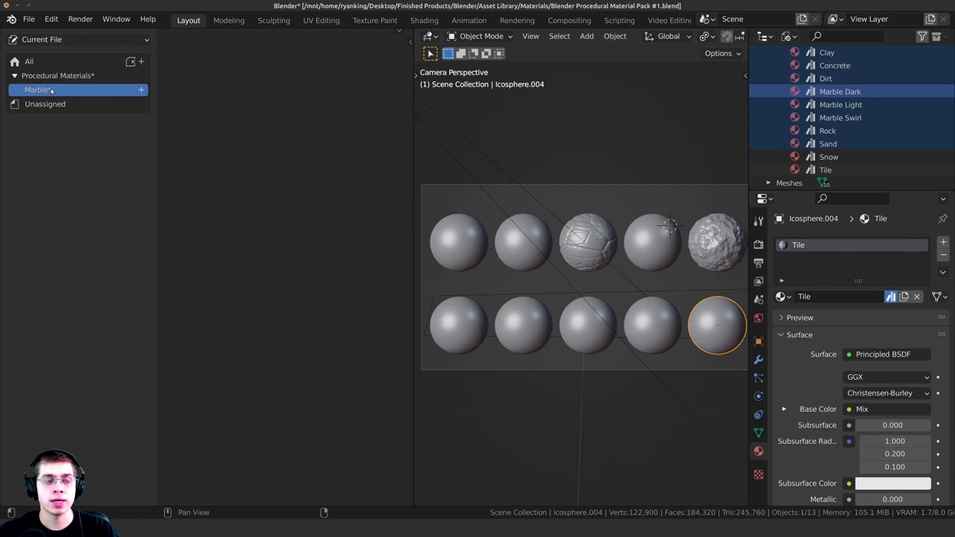
- Move the Marble Dark, Marble Light and Marble Swirl assets into the Marble catalog and check its contents
left_click(52, 76)
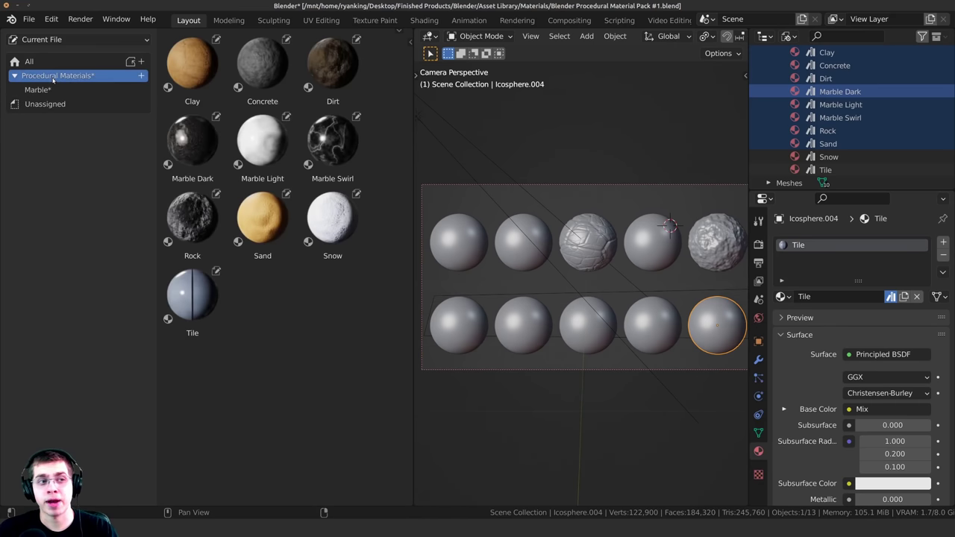
left_click(191, 140)
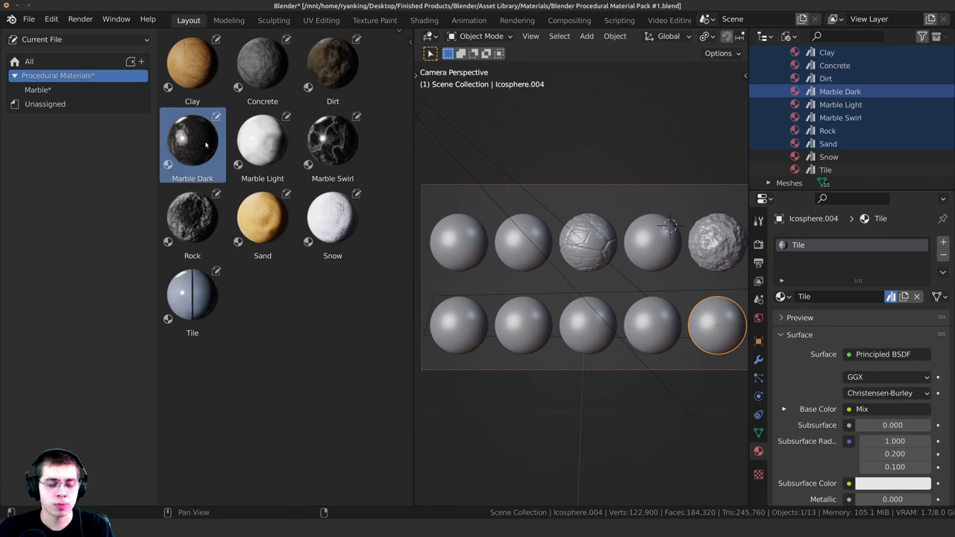
left_click(258, 146, "ctrl")
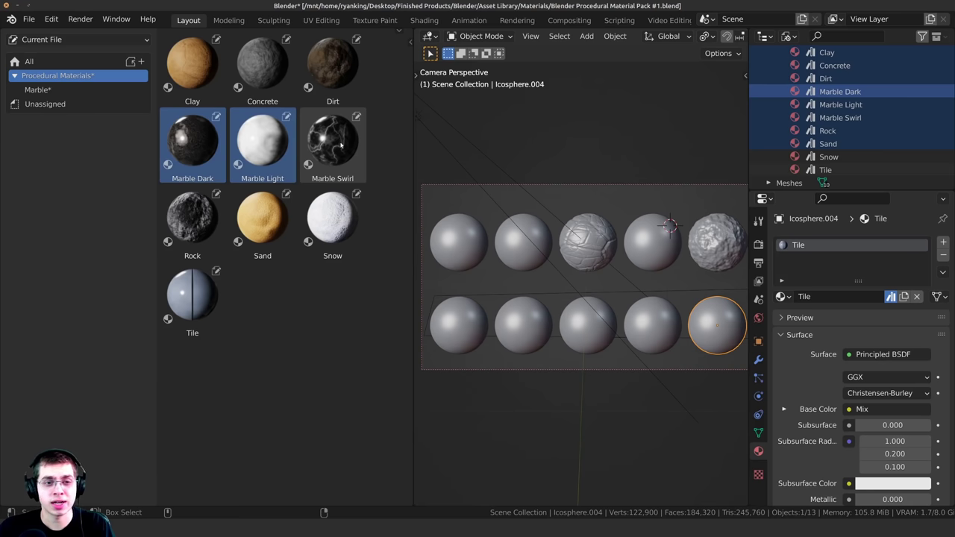
left_click(340, 146, "ctrl")
left_click_drag(191, 143, 39, 93)
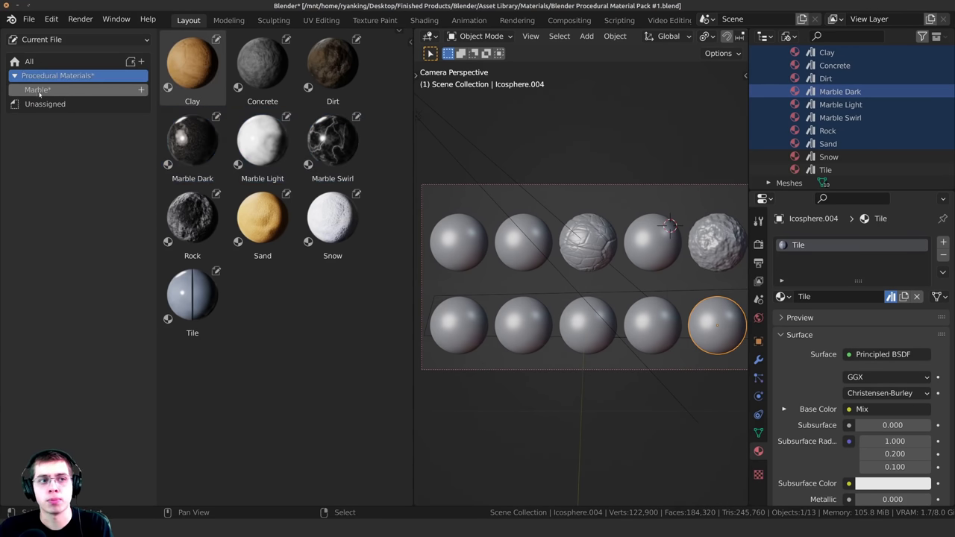
left_click(44, 91)
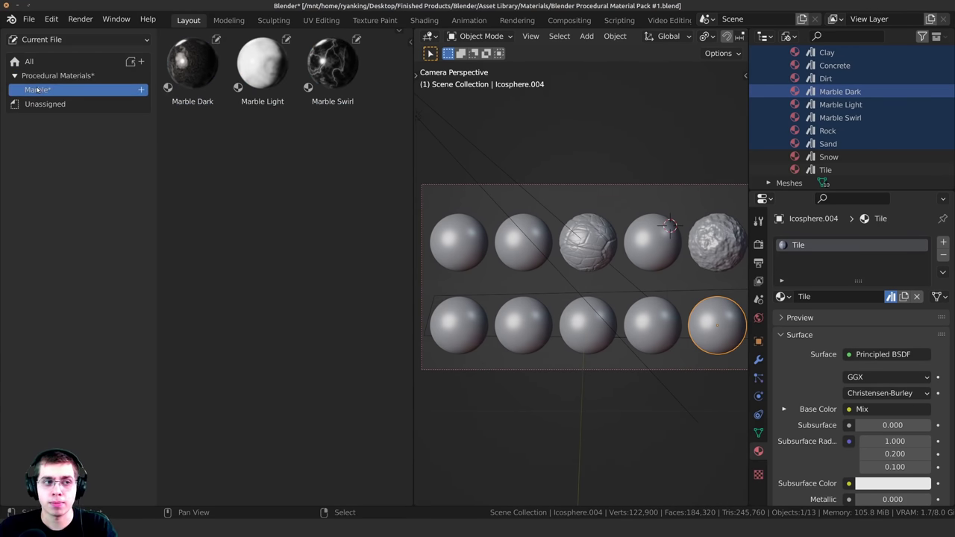
left_click_drag(348, 152, 160, 50)
left_click(282, 165)
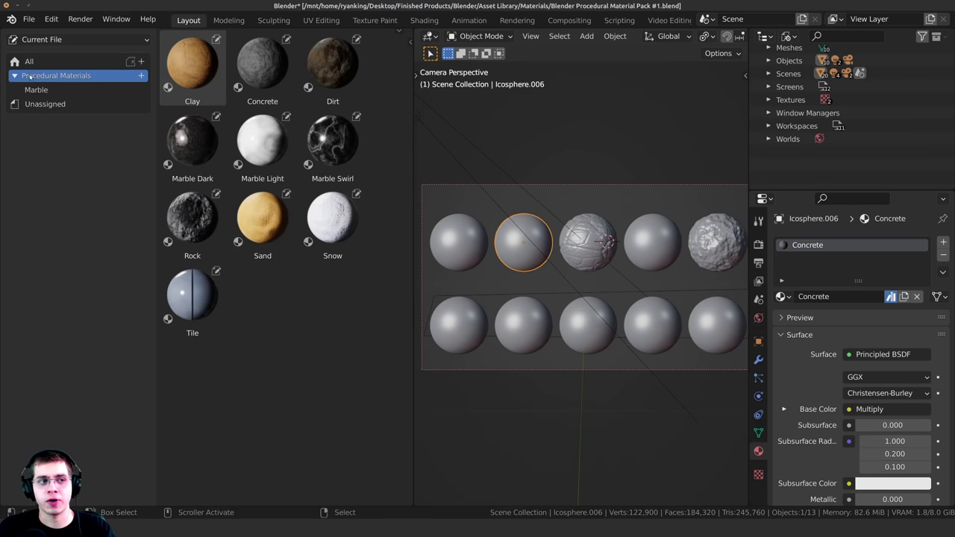
- Add another child catalog inside Procedural Materials and name it "Rock"
left_click(141, 75)
double_click(127, 89)
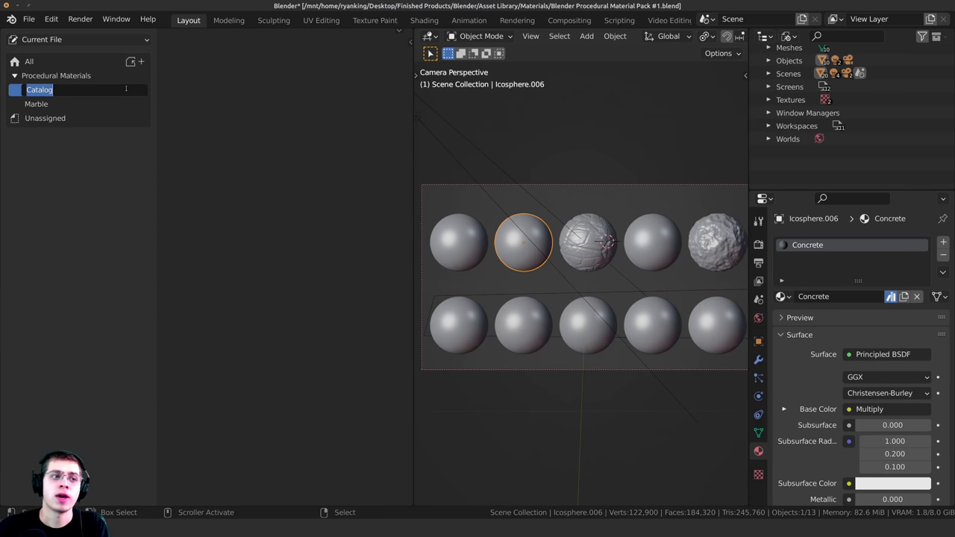
type("Rock")
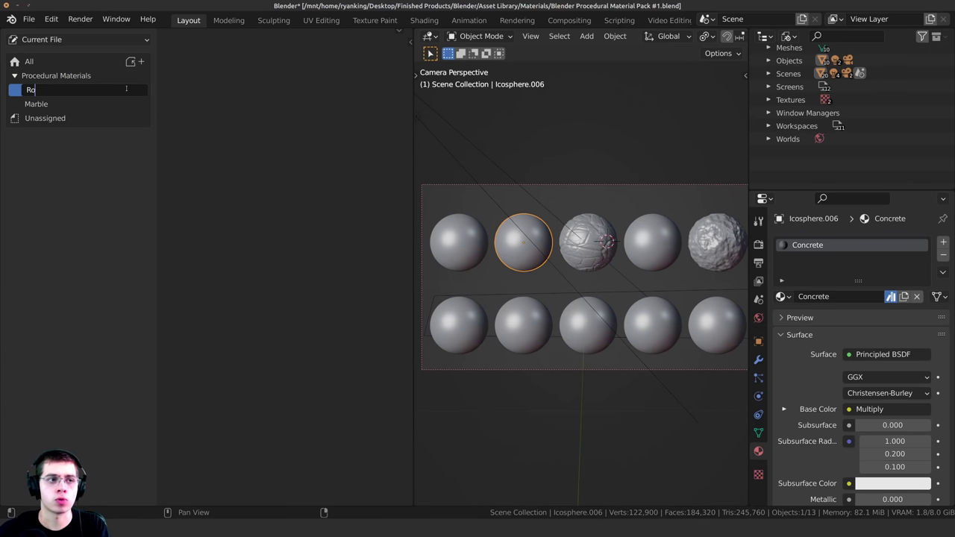
key("Return")
- Move the Concrete and Rock assets into the Rock catalog and look through the catalogs' contents
left_click(60, 76)
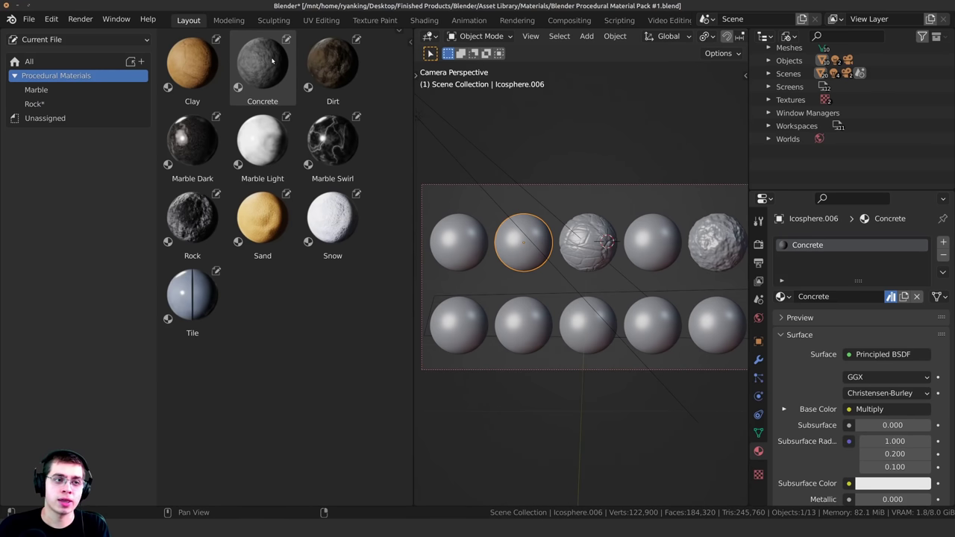
left_click_drag(273, 61, 30, 104)
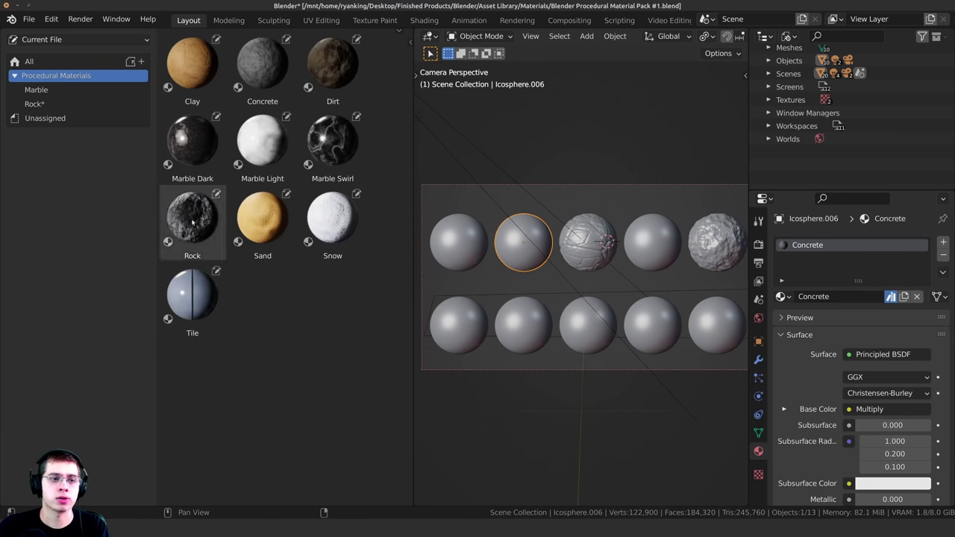
left_click_drag(193, 222, 74, 106)
left_click(42, 105)
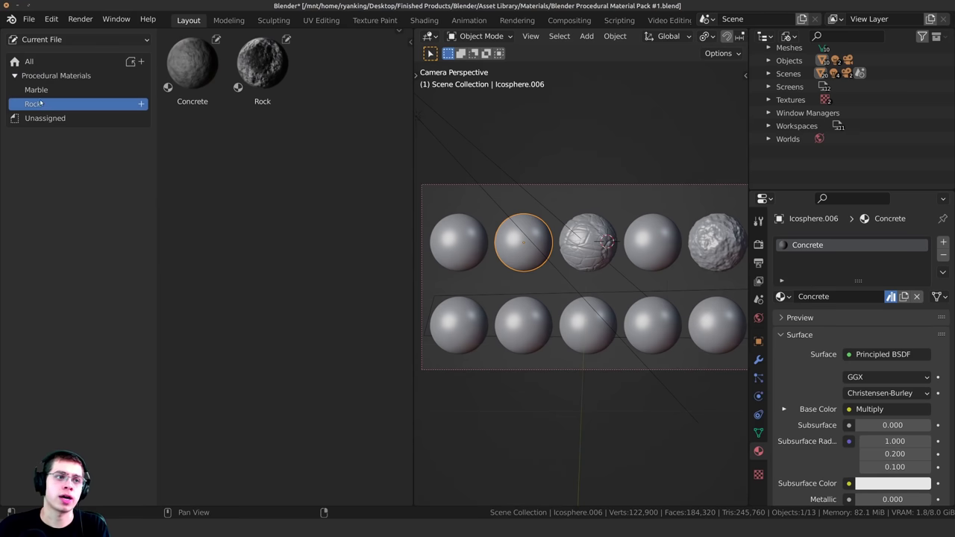
left_click(43, 90)
left_click(59, 75)
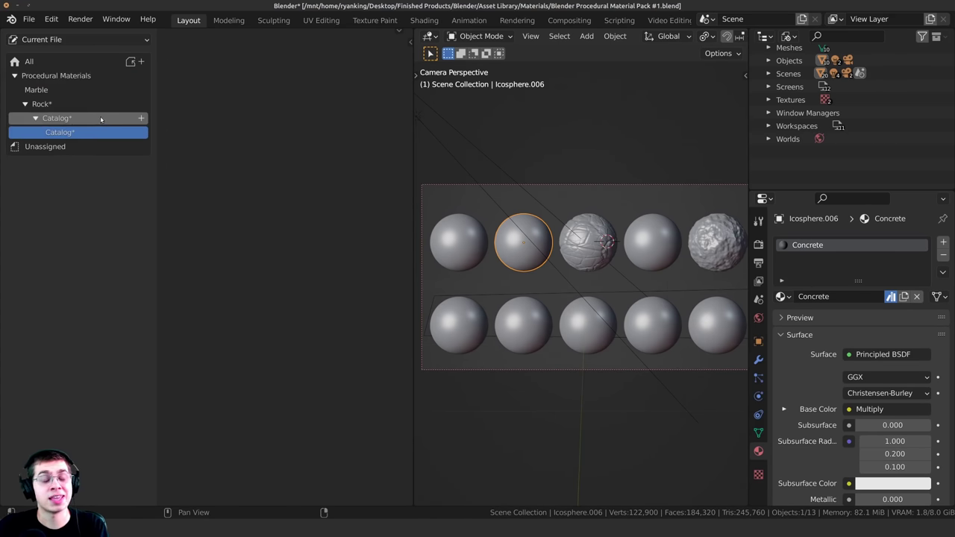
- Delete the two unnamed catalogs nested under Rock, starting with the innermost one
right_click(58, 133)
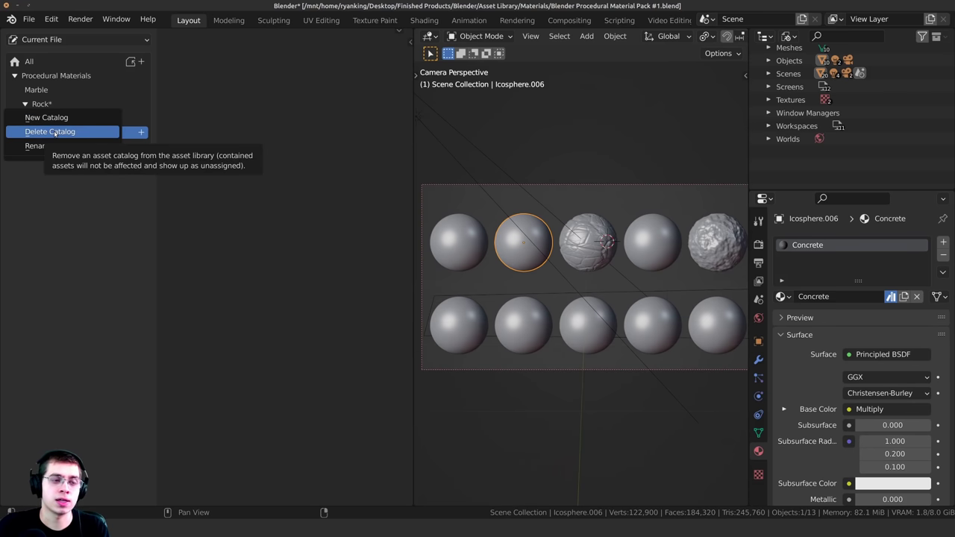
left_click(55, 133)
right_click(36, 118)
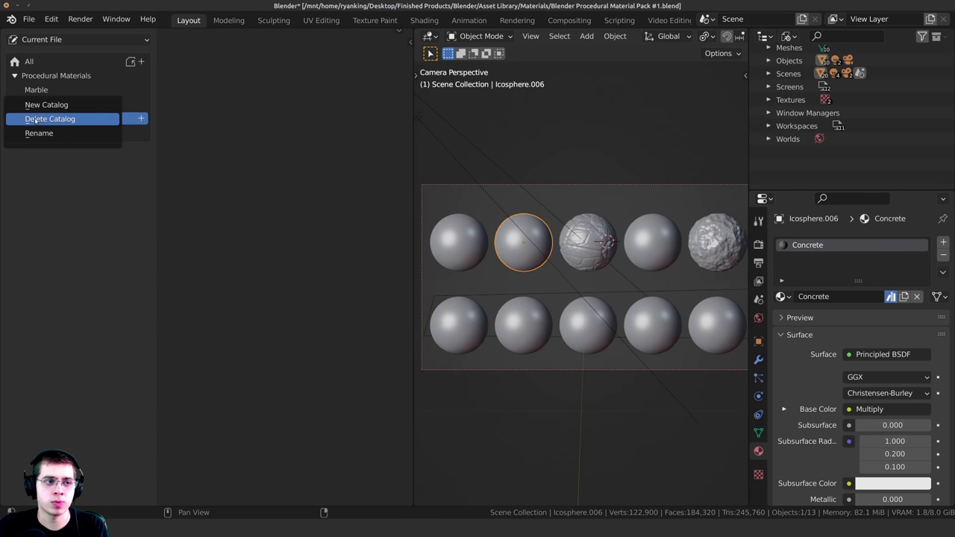
left_click(36, 120)
- Delete the Rock catalog from Procedural Materials
left_click(35, 103)
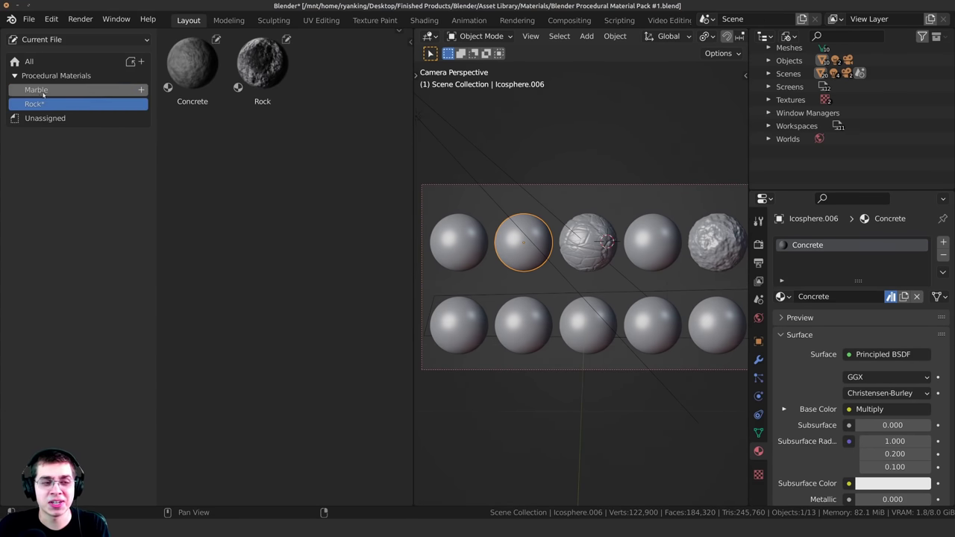
right_click(55, 105)
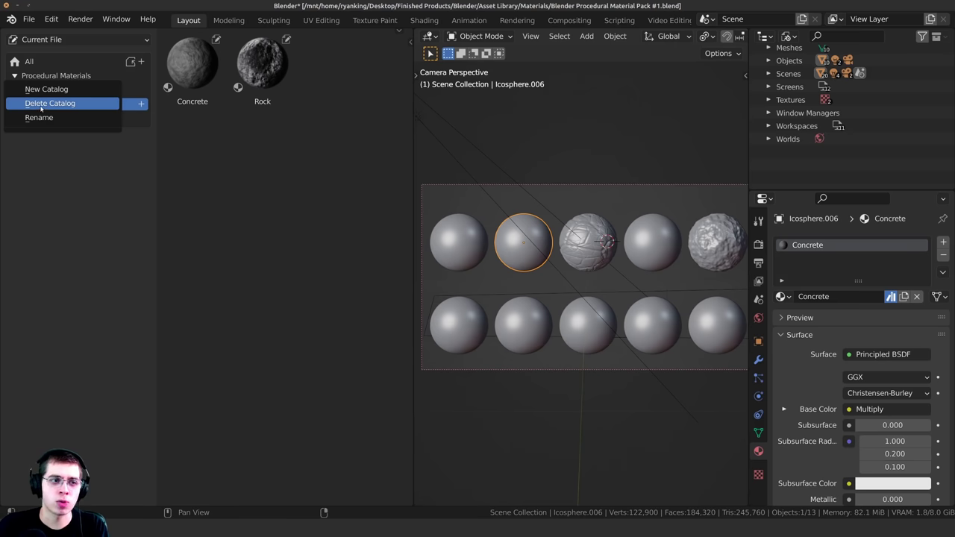
left_click(41, 106)
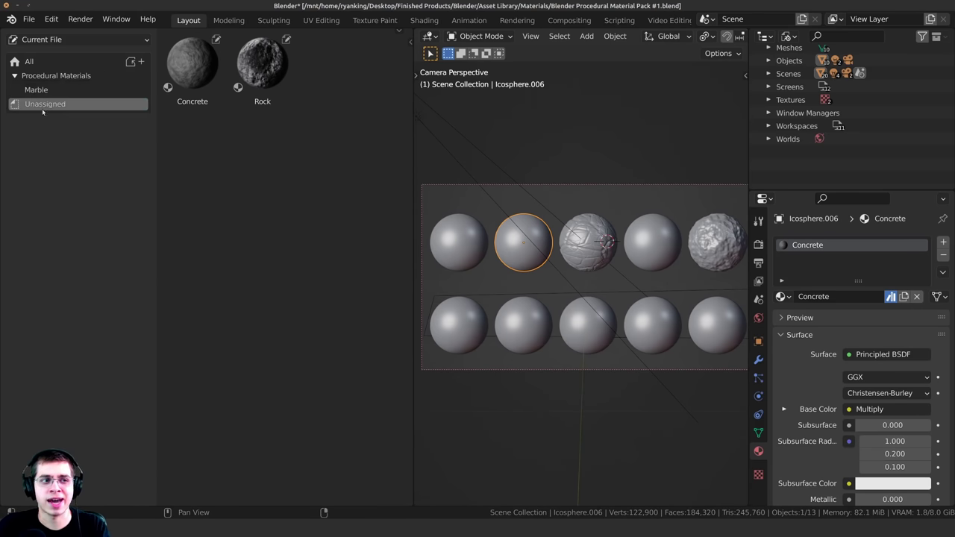
- Move the Concrete and Rock assets into the Procedural Materials catalog, check the catalog's contents and save the file
left_click(67, 75)
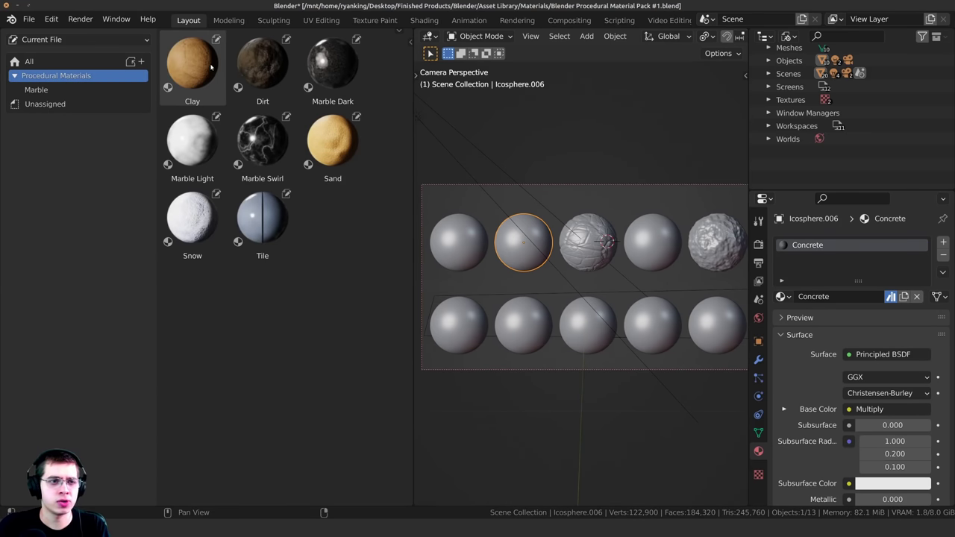
left_click(46, 62)
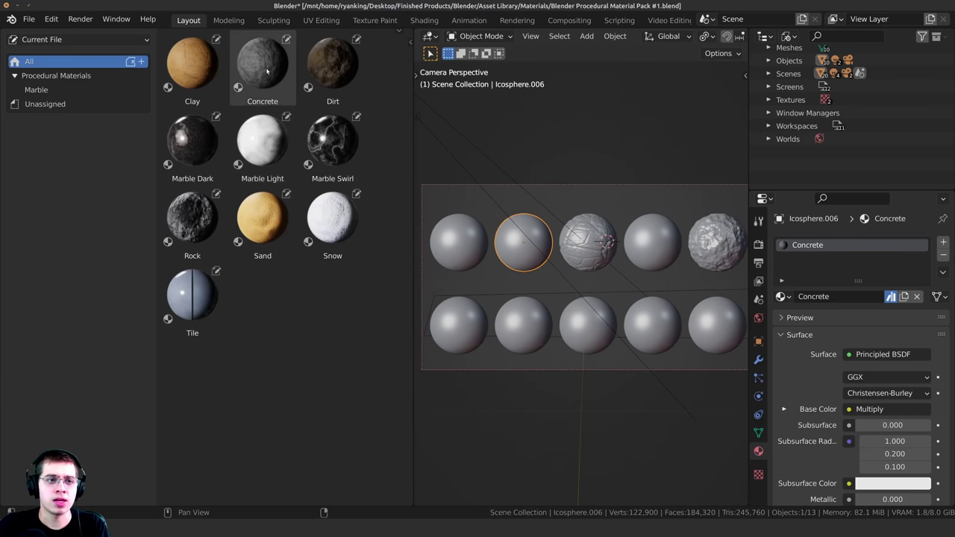
left_click_drag(267, 70, 56, 75)
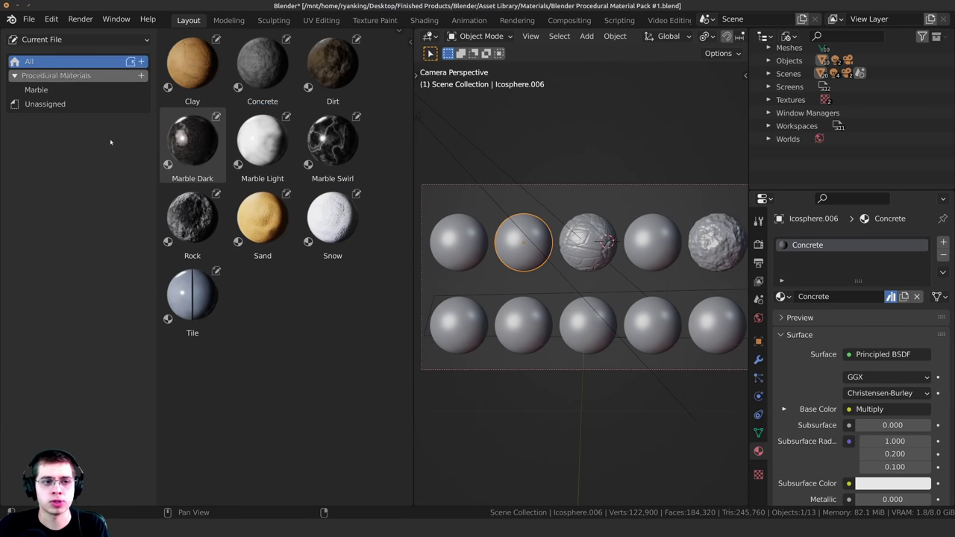
left_click_drag(194, 224, 65, 75)
left_click(65, 76)
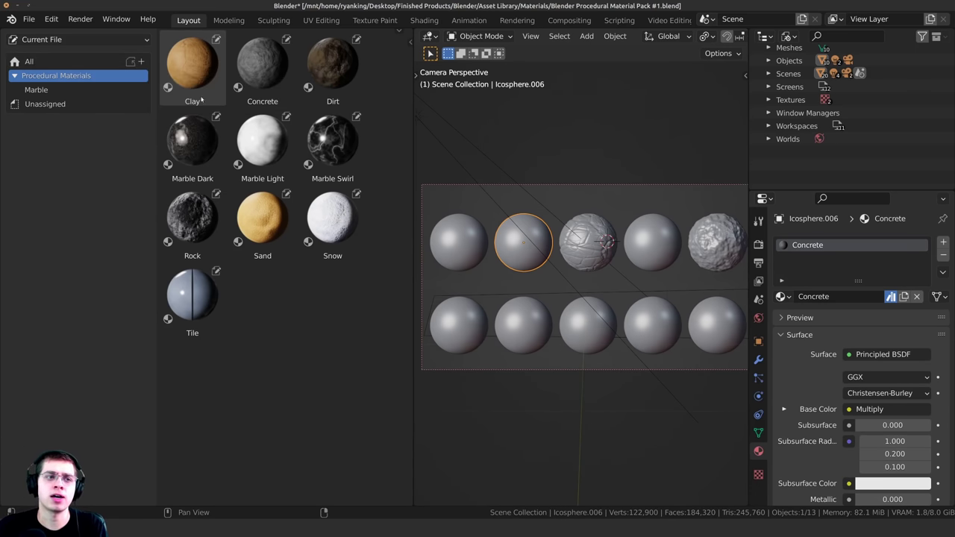
key("ctrl+s")
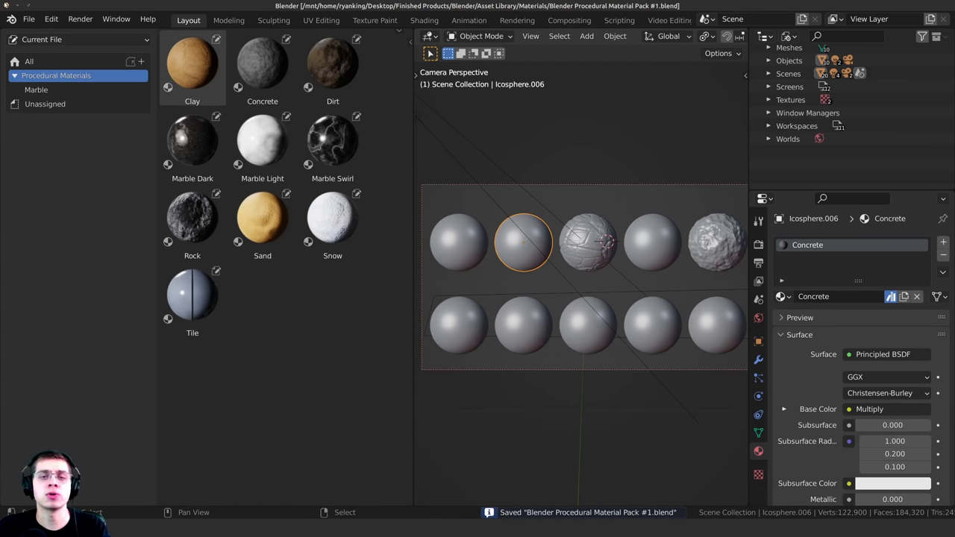
- Switch to the file manager and examine the catalog text file and the blend file in the Materials folder
key("alt+Tab")
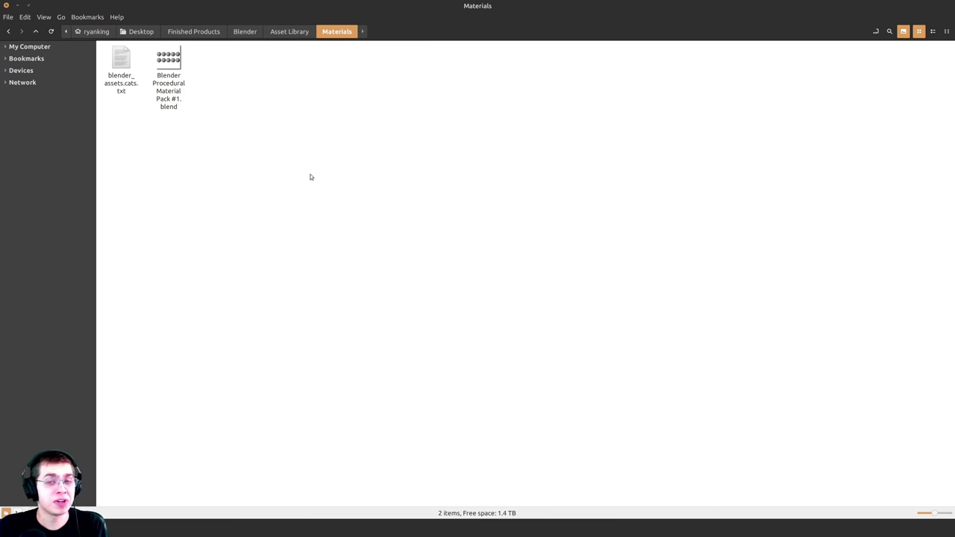
left_click(127, 81)
left_click(132, 127)
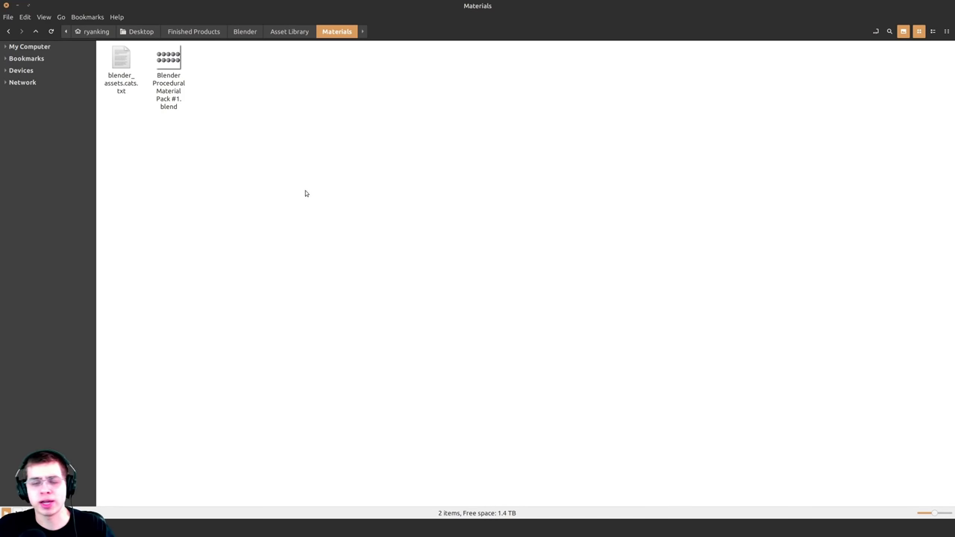
left_click_drag(315, 201, 220, 93)
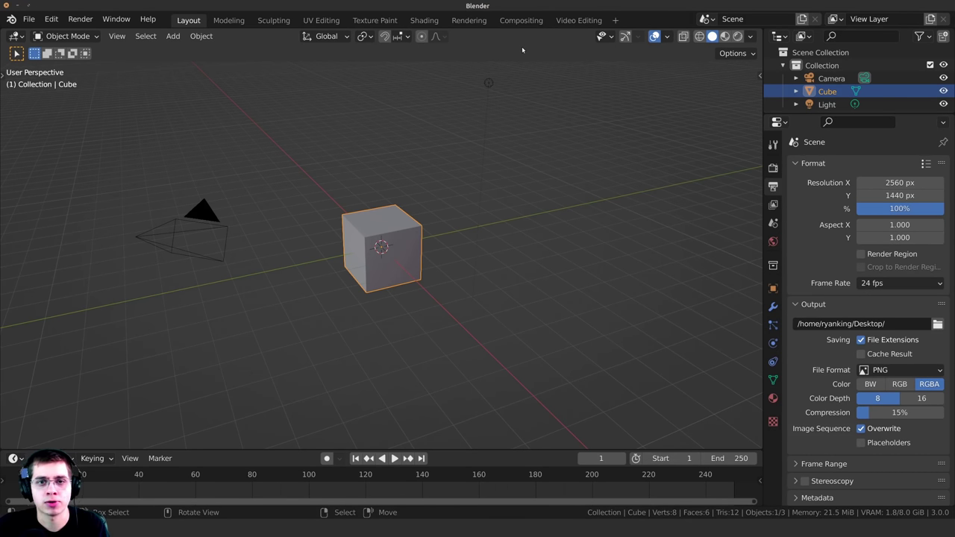
- In a new Blender file, split the 3D viewport, turn the new area into an Asset Browser and widen it
left_click_drag(759, 33, 329, 75)
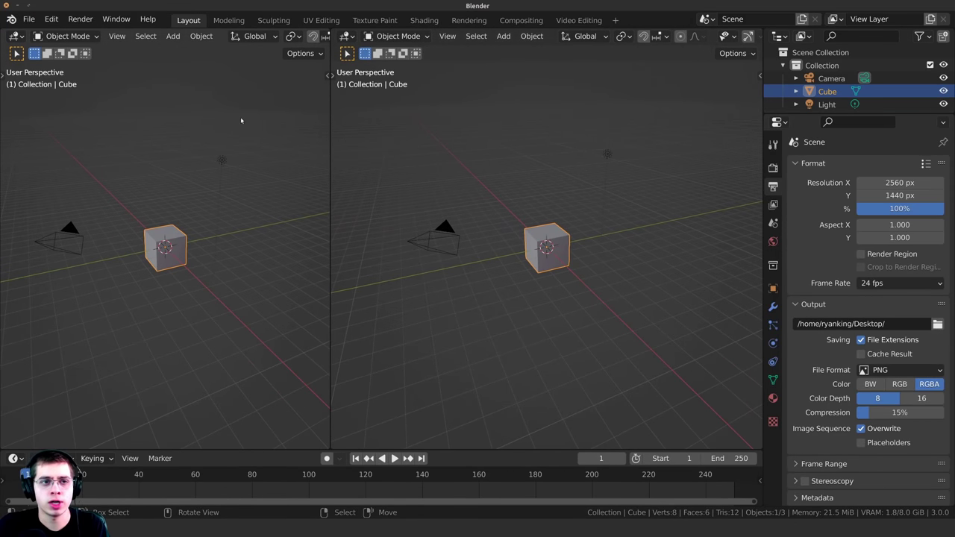
left_click(15, 37)
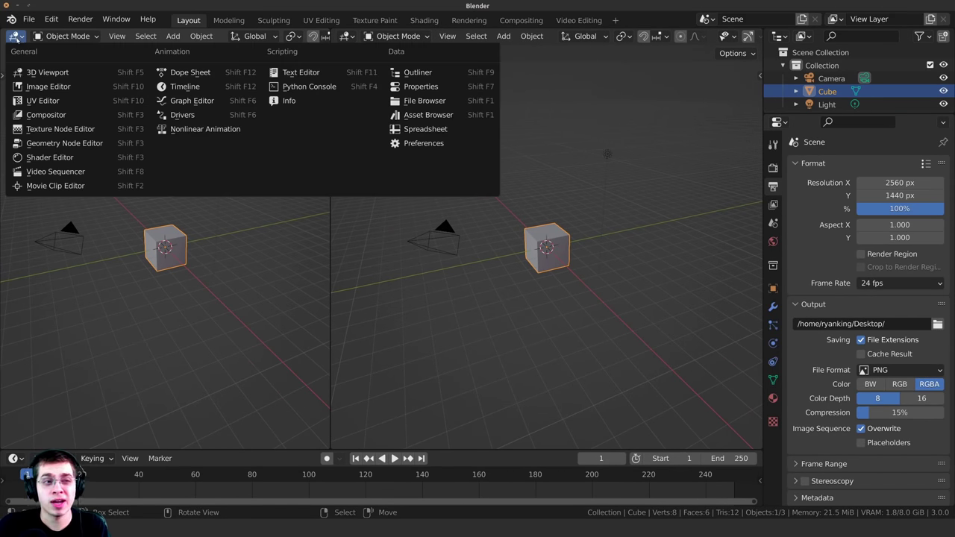
left_click(432, 115)
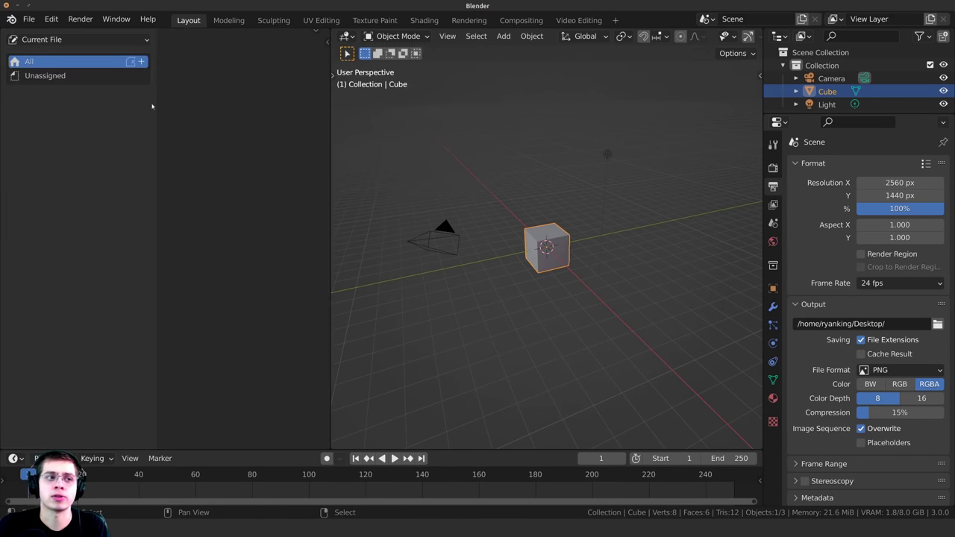
left_click(65, 40)
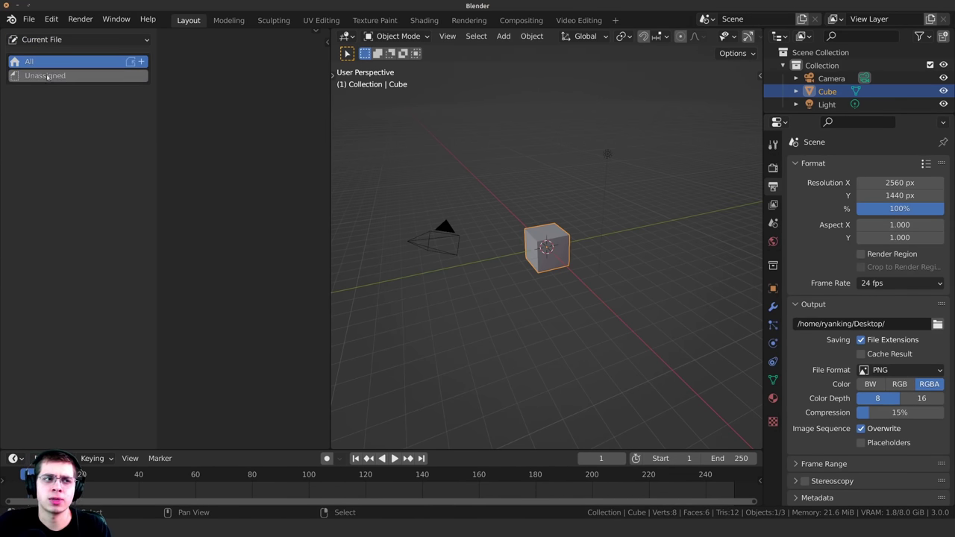
left_click_drag(328, 132, 410, 157)
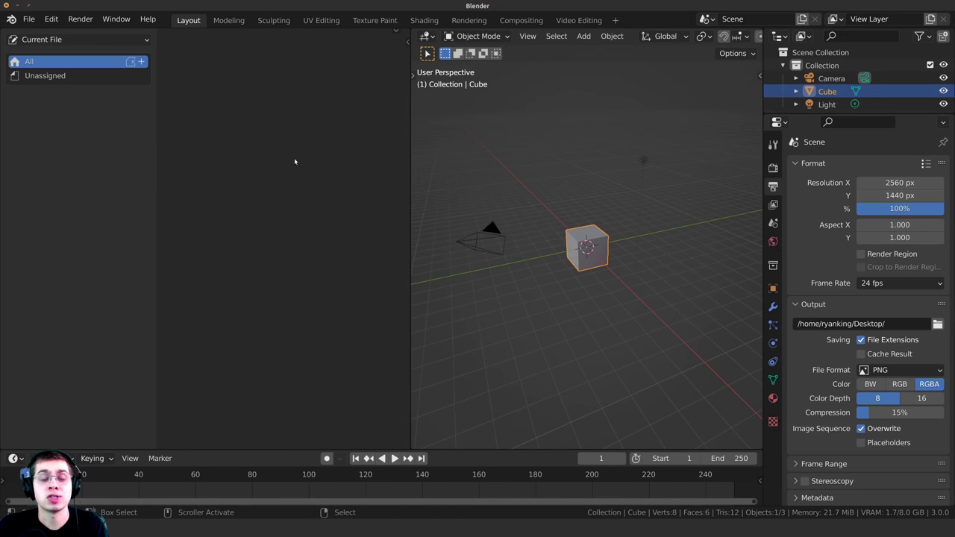
- Add the Asset Library/Materials folder as an asset library named "Procedural Materials" in the File Paths preferences
left_click(51, 18)
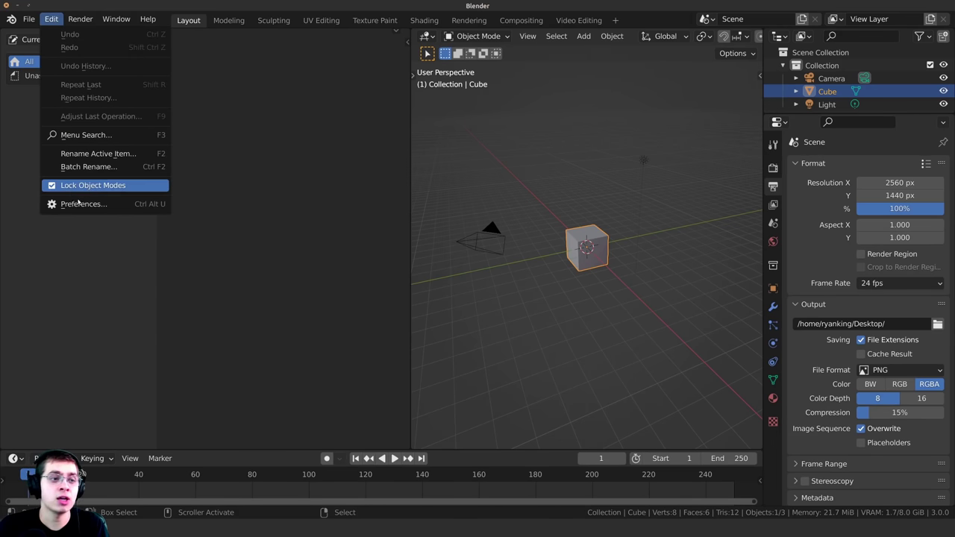
left_click(112, 208)
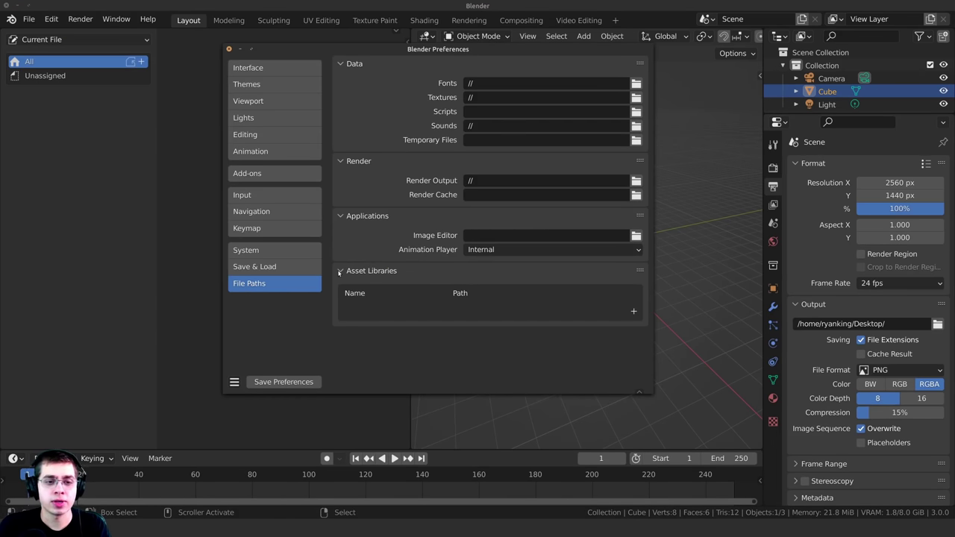
left_click(340, 271)
left_click(342, 271)
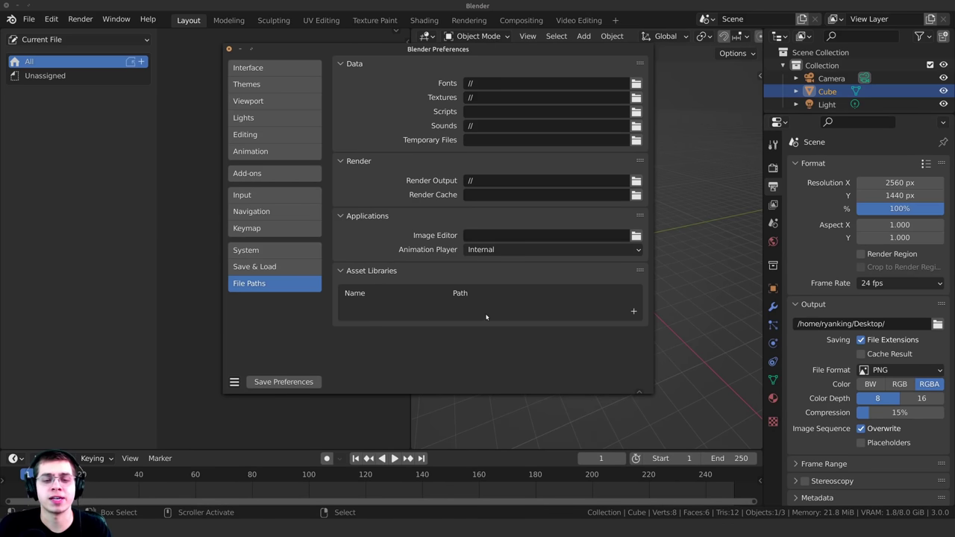
left_click(633, 313)
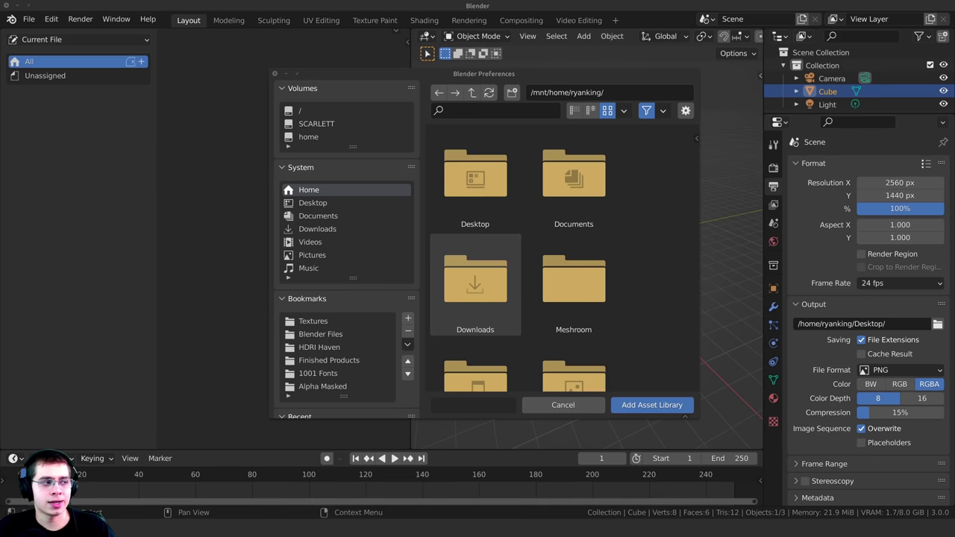
left_click_drag(63, 258, 546, 258)
left_click_drag(484, 243, 552, 197)
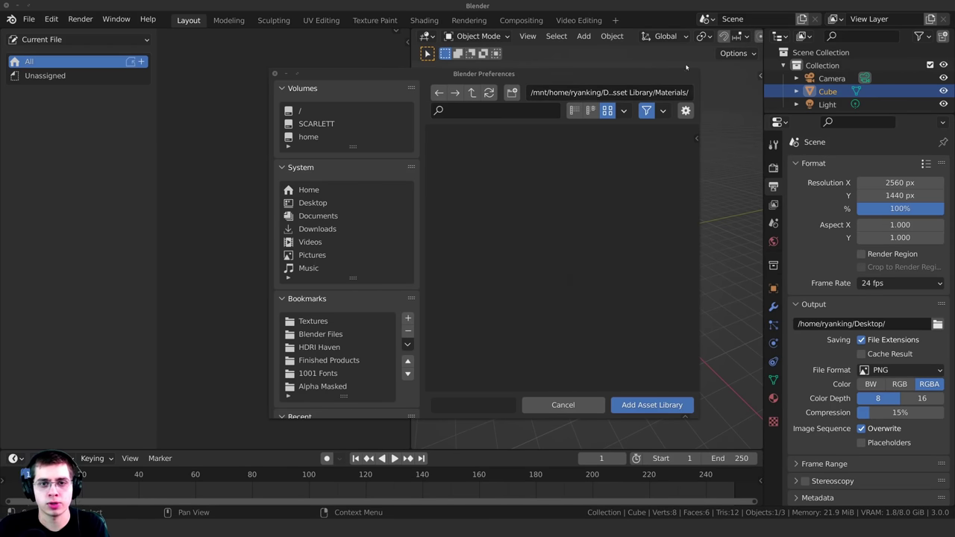
left_click(619, 93)
left_click(649, 404)
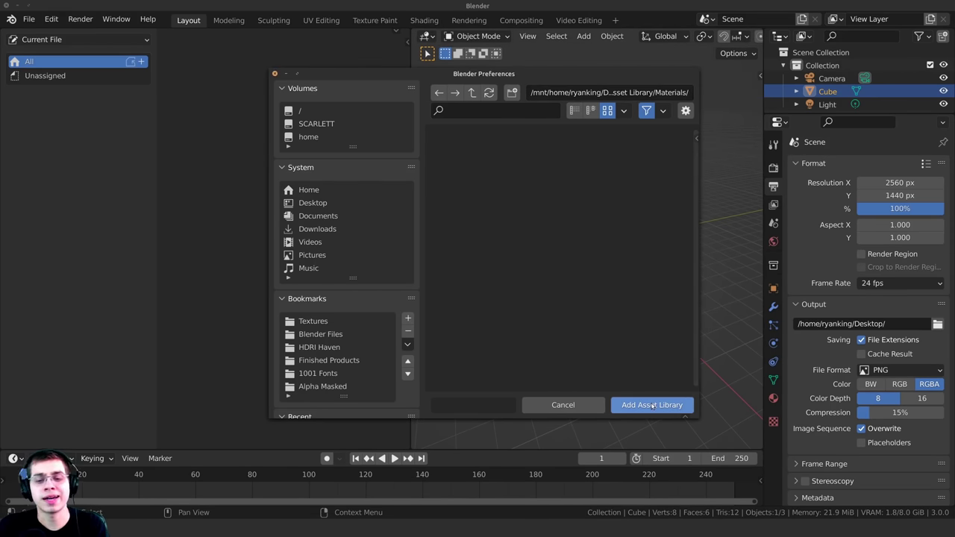
left_click(652, 405)
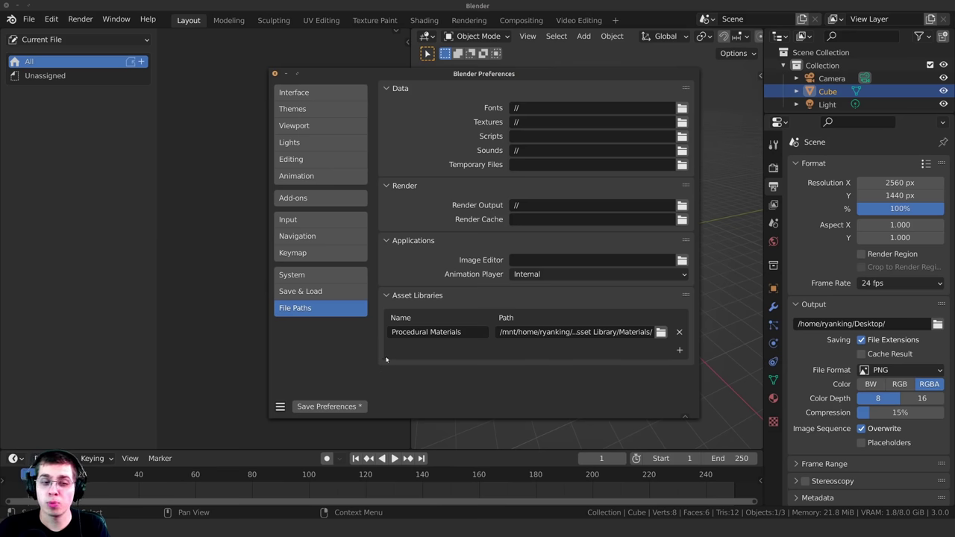
- Save the preferences and close the Preferences window
left_click(309, 411)
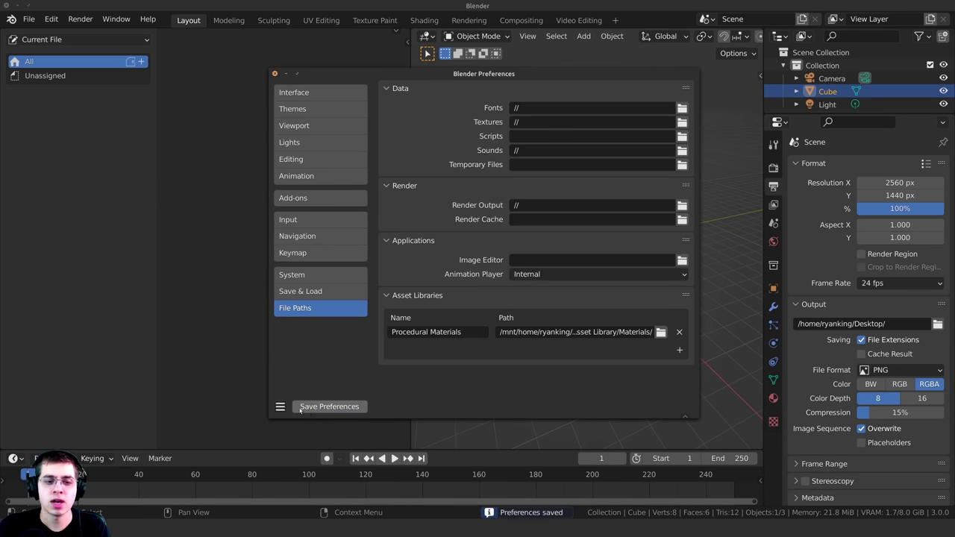
left_click(280, 407)
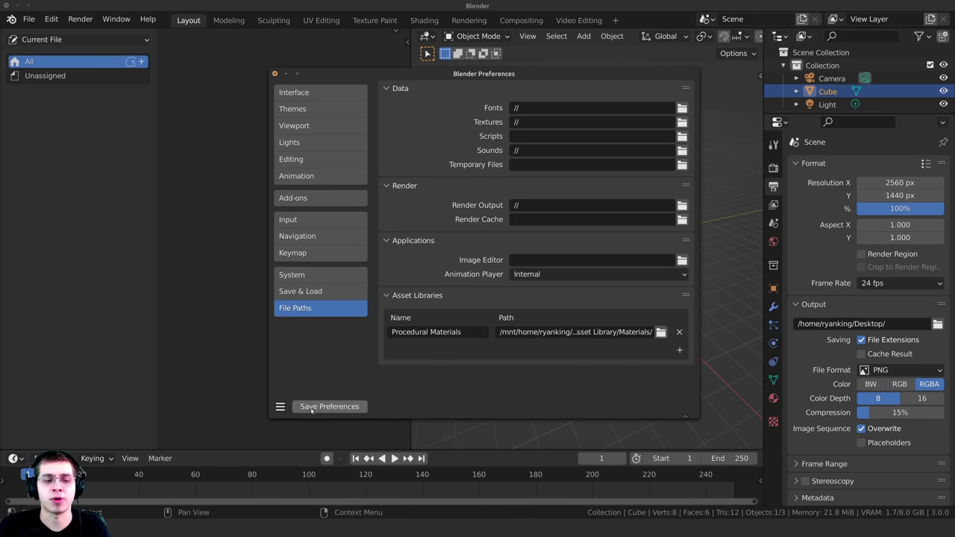
left_click(337, 409)
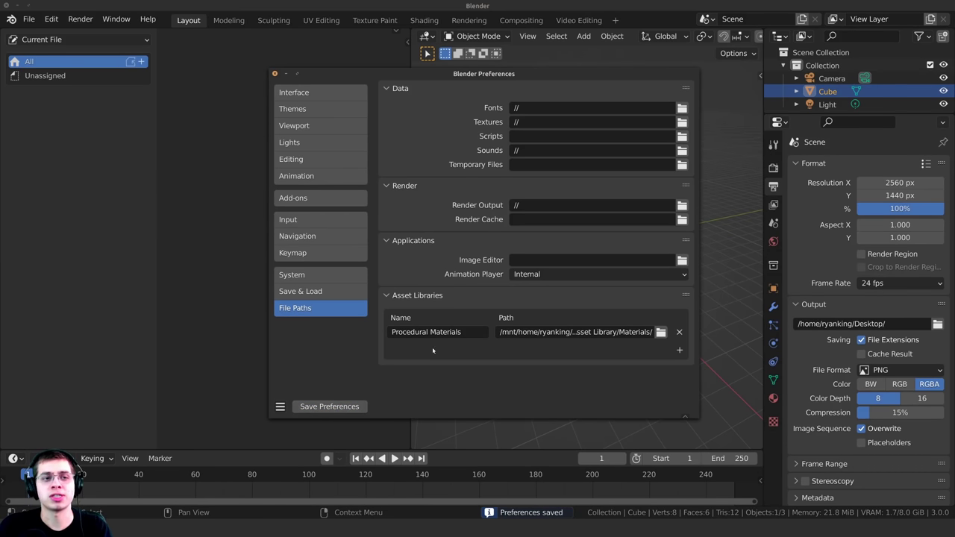
left_click(274, 74)
- Switch the Asset Browser from the current file to the Procedural Materials library and view its Marble and Procedural Materials catalogs
left_click(53, 76)
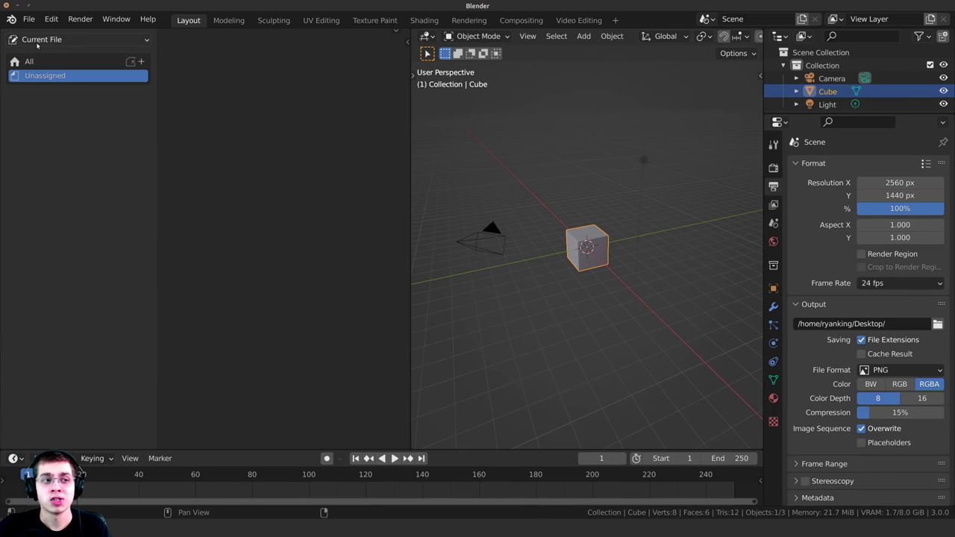
left_click(37, 43)
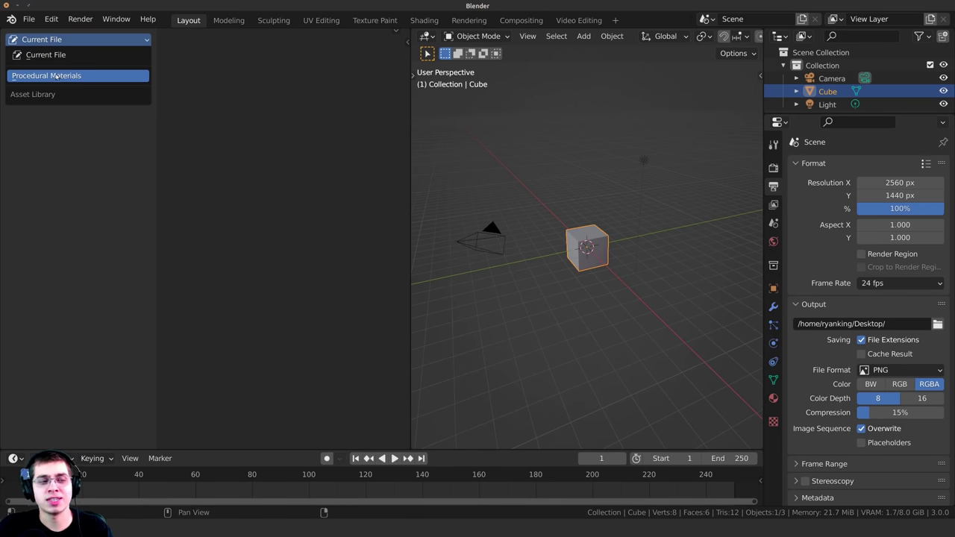
left_click(48, 77)
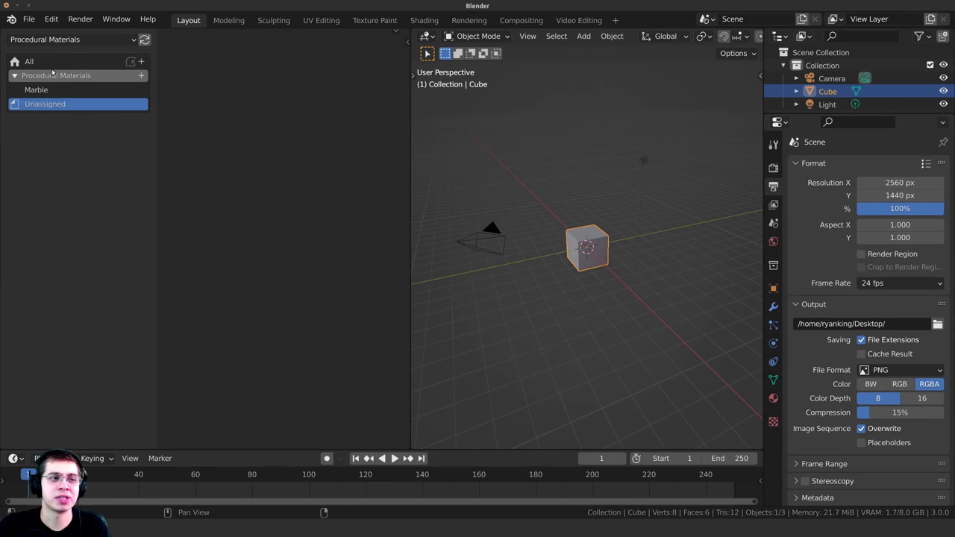
left_click(61, 89)
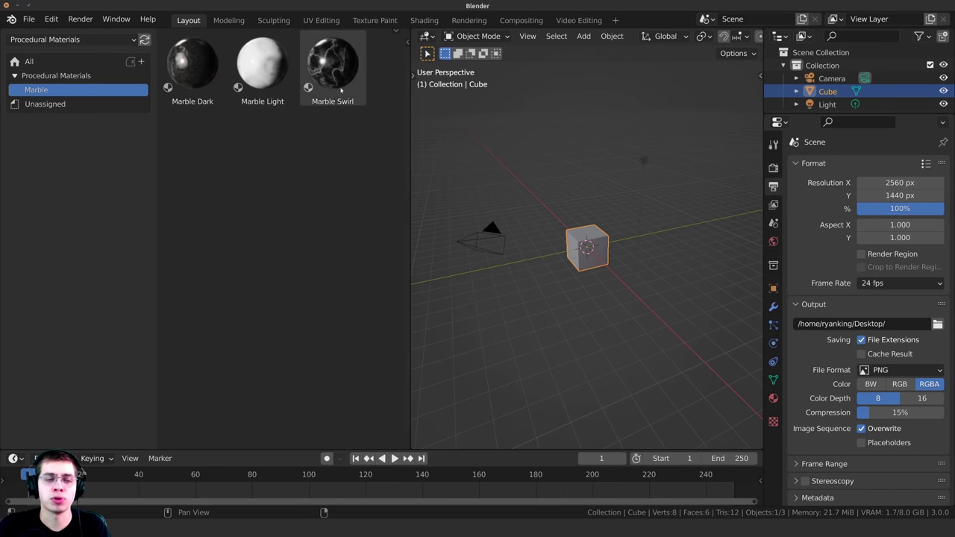
left_click(52, 75)
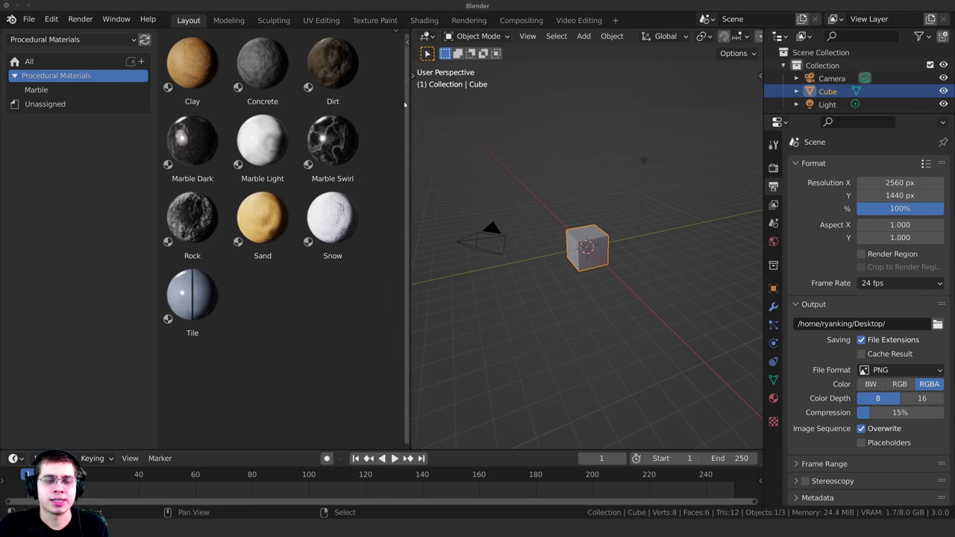
- Reveal the Asset Browser's header, set the preview display size to Tiny and select the Concrete asset
left_click(394, 31)
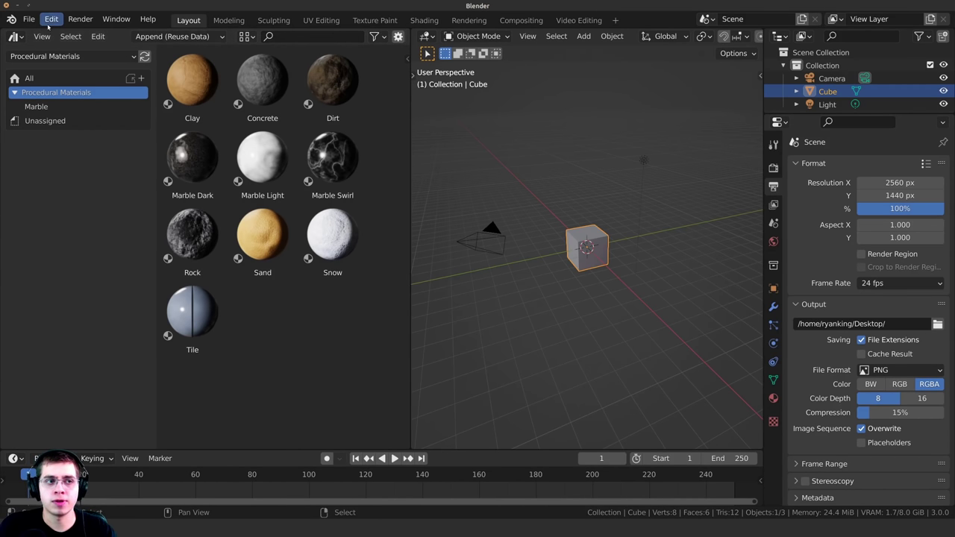
left_click(246, 35)
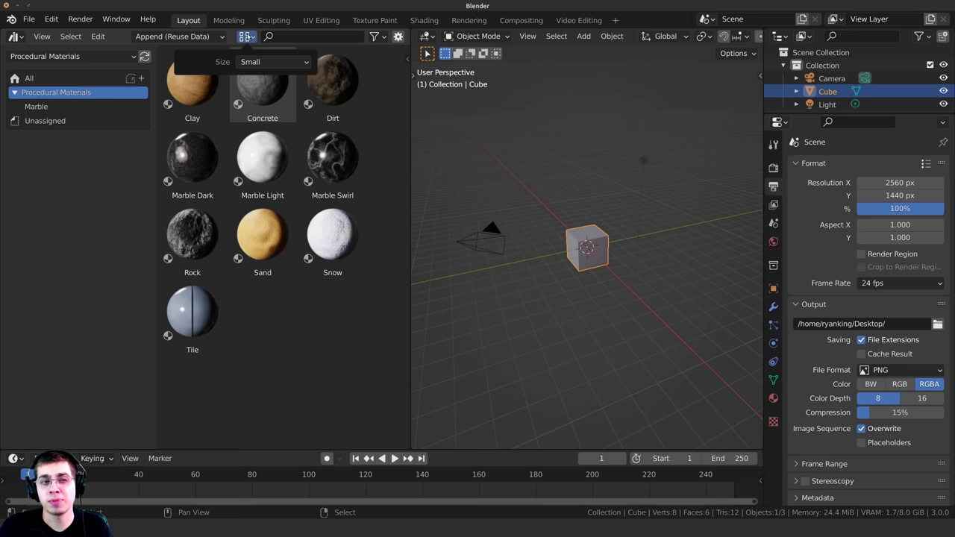
left_click(251, 64)
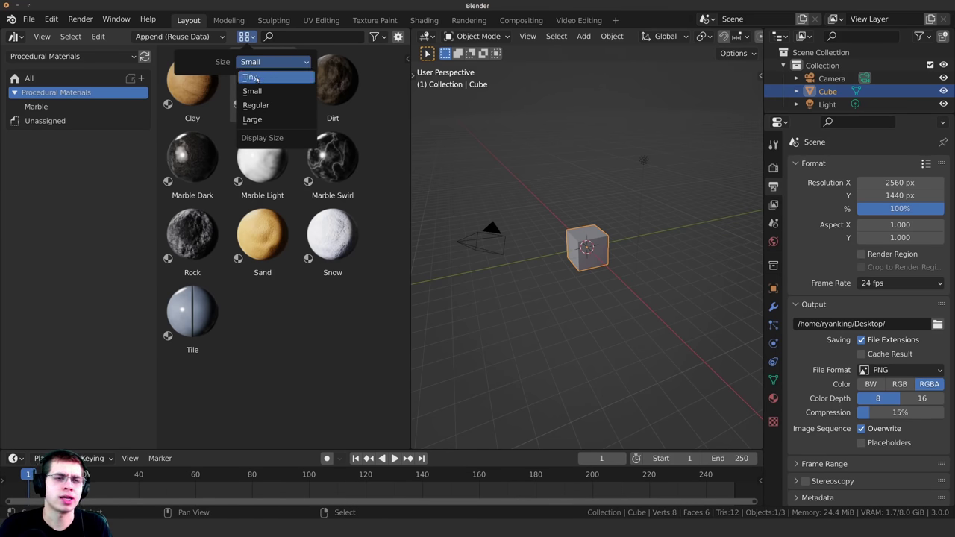
left_click(252, 77)
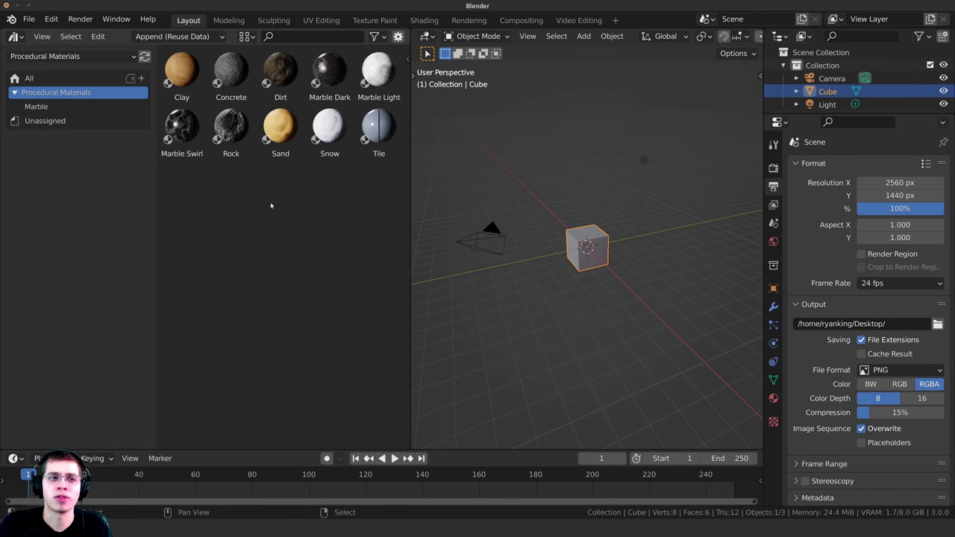
left_click(232, 71)
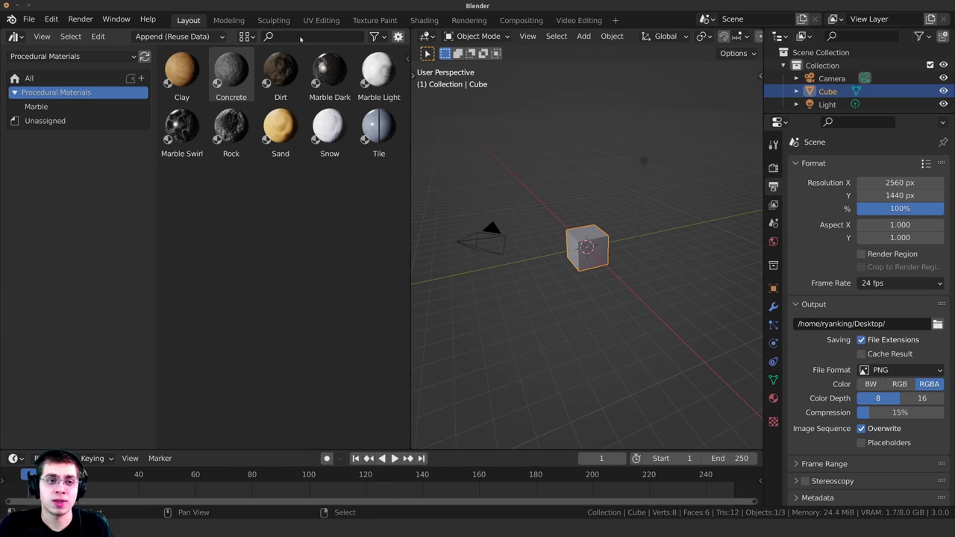
- Search the Procedural Materials catalog for "mar"
left_click(299, 36)
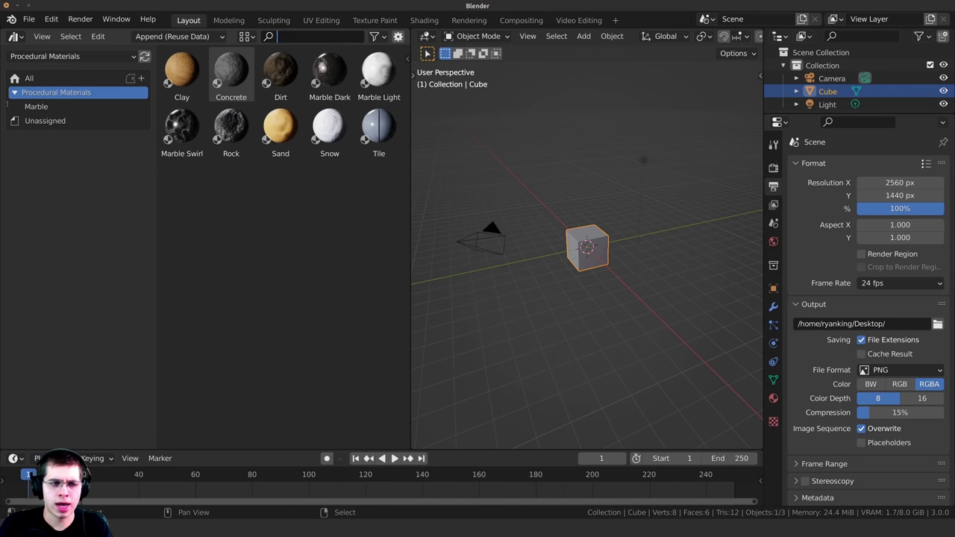
left_click(307, 37)
type("mar")
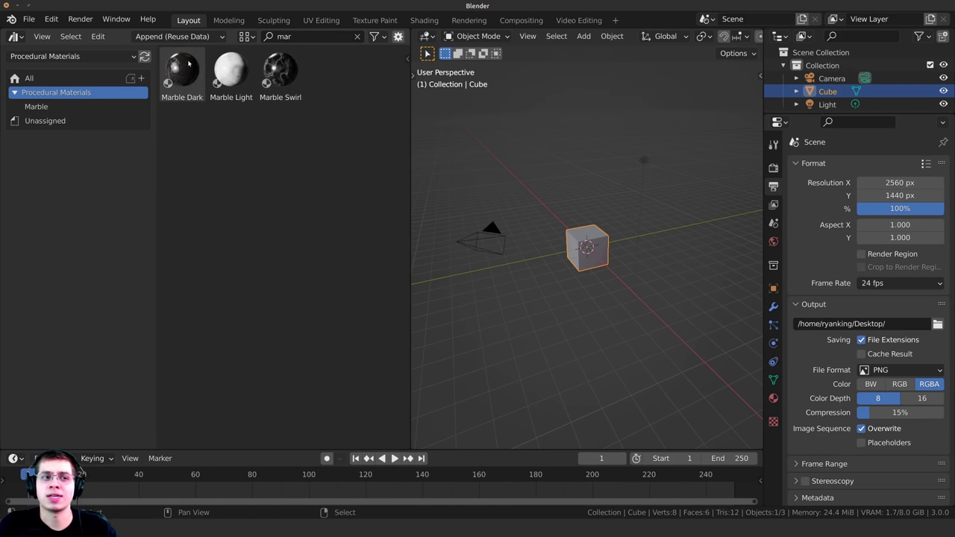
- Clear the asset search and turn off the Actions, Objects, Worlds and Materials type filters
left_click(358, 37)
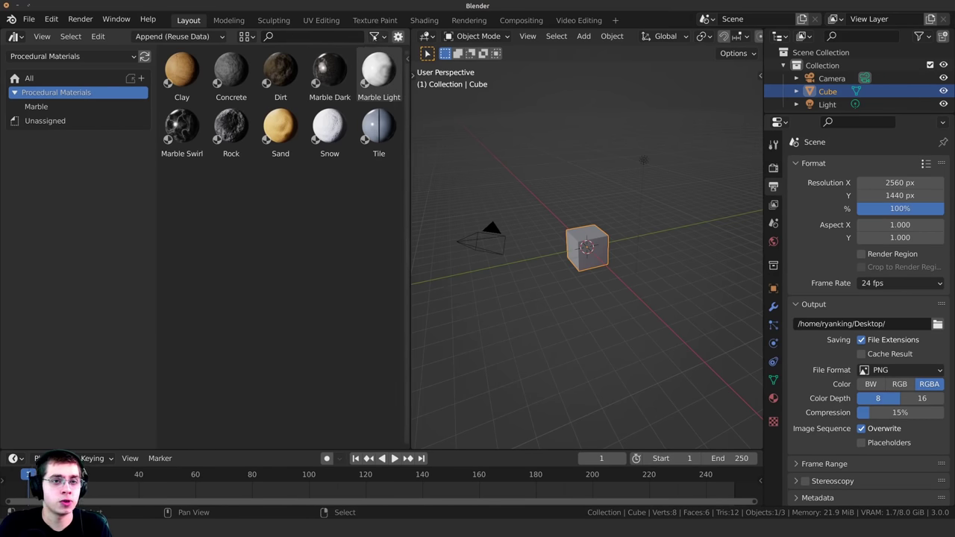
left_click(376, 37)
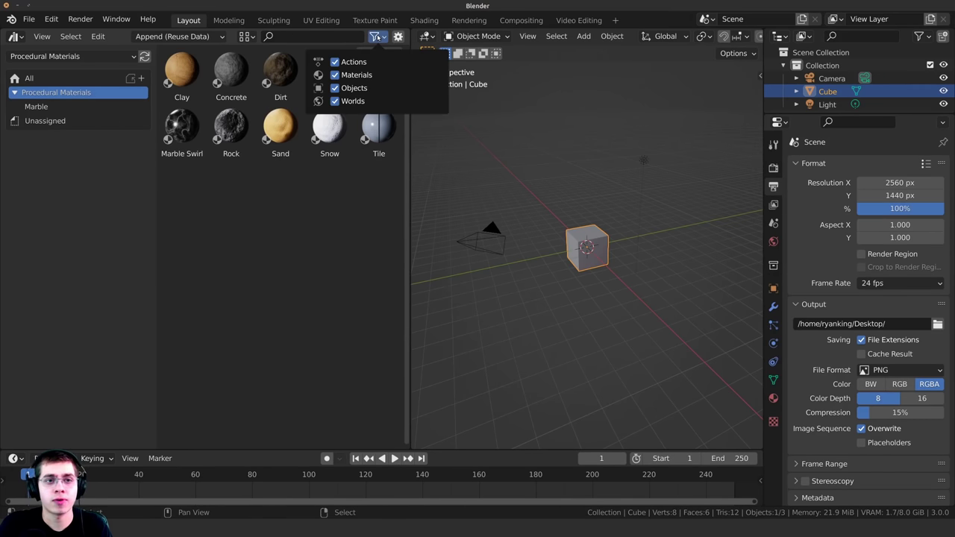
left_click(335, 62)
left_click(335, 88)
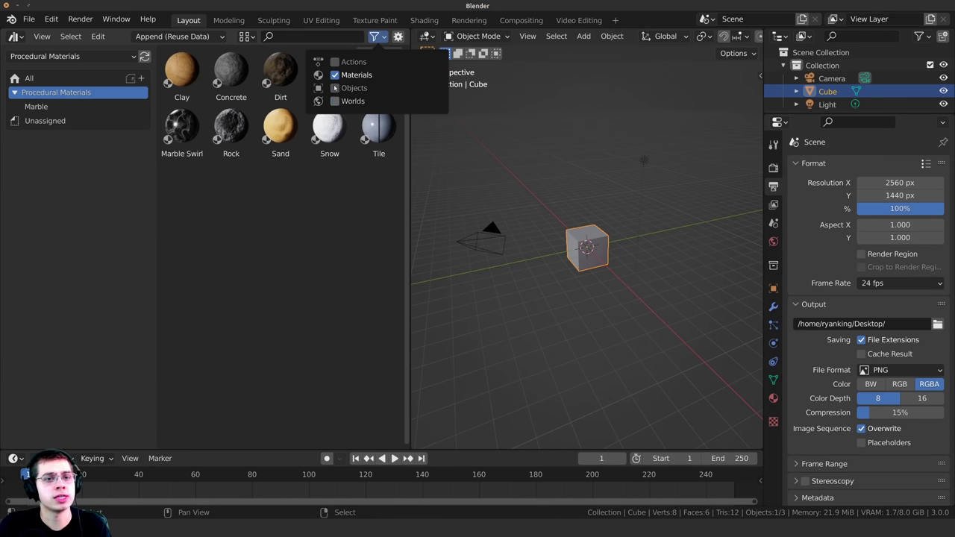
left_click(336, 100)
left_click(335, 74)
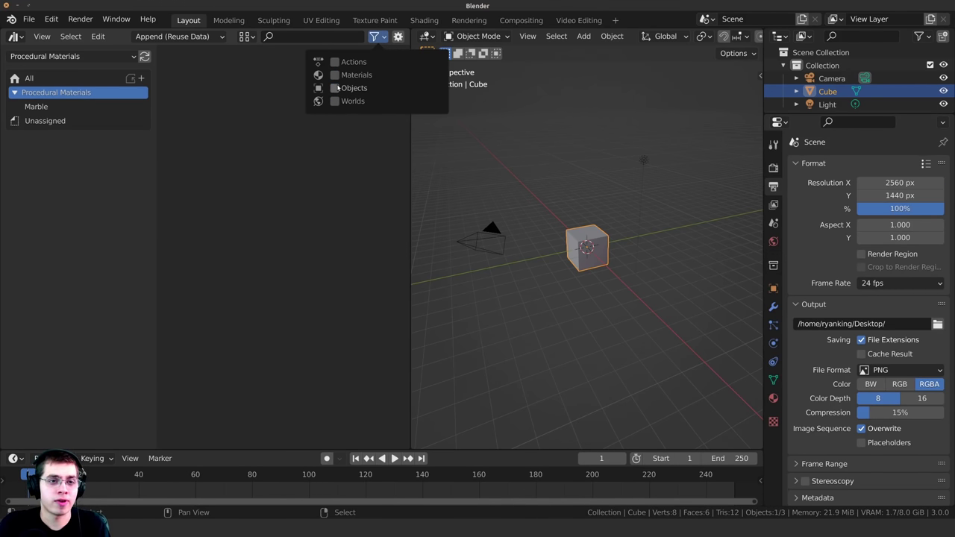
- Turn the Objects, Actions, Materials and Worlds type filters back on in the Asset Browser
left_click(335, 88)
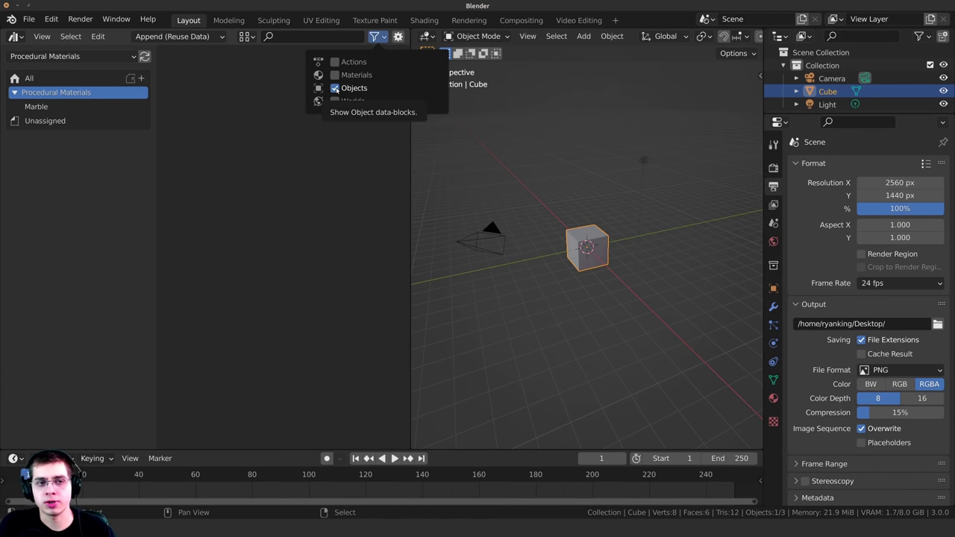
left_click(335, 62)
left_click(335, 75)
left_click(335, 101)
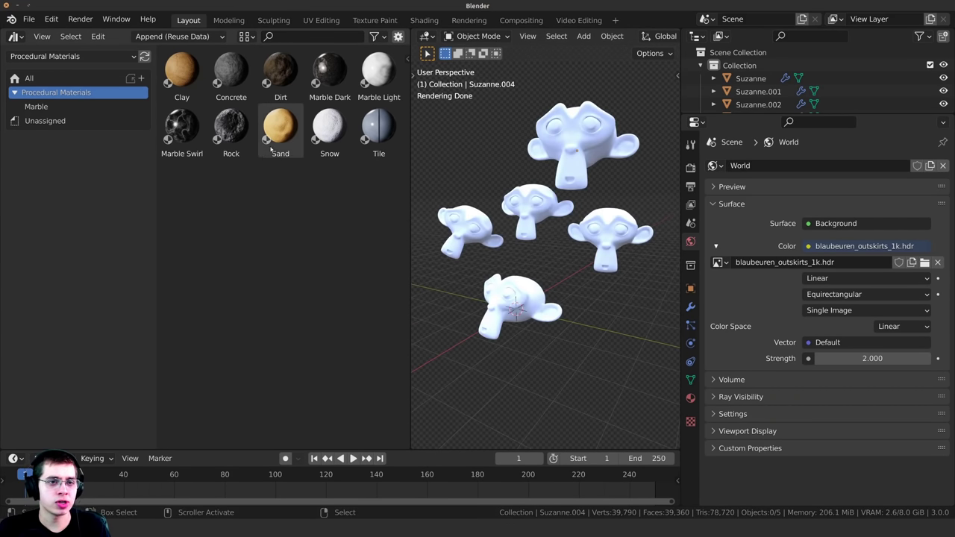
- Apply Dirt to the largest monkey head, Marble Light to the middle one, and other library materials to the remaining three
left_click_drag(274, 71, 564, 124)
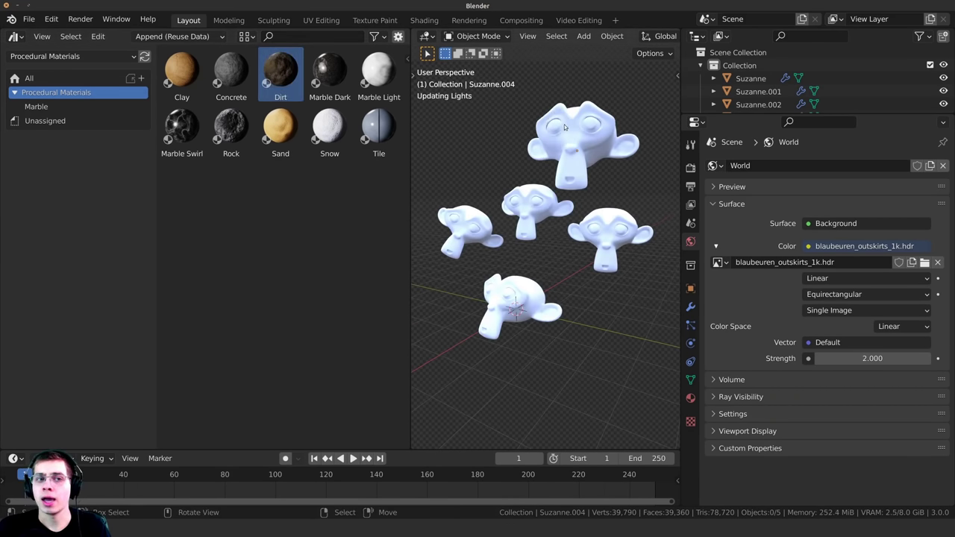
left_click_drag(378, 71, 526, 198)
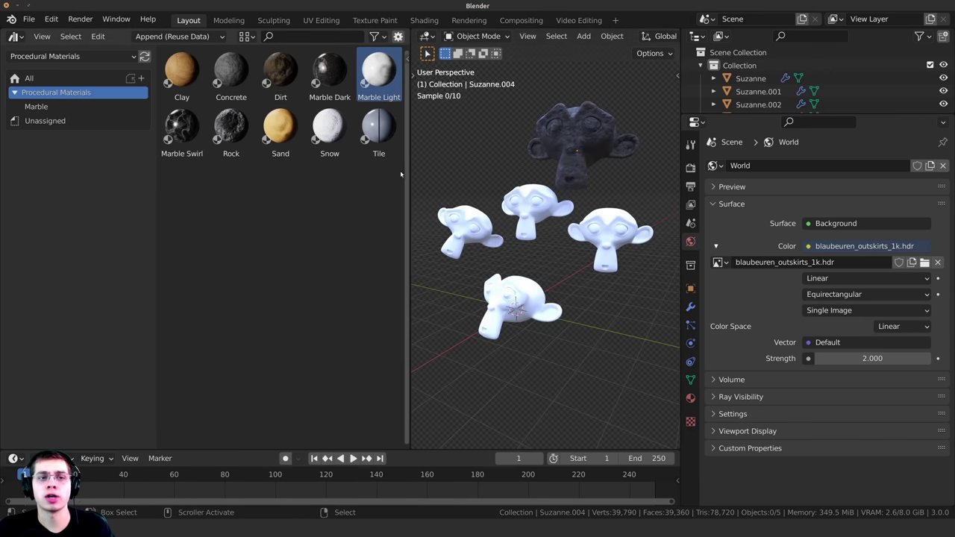
left_click_drag(368, 121, 633, 236)
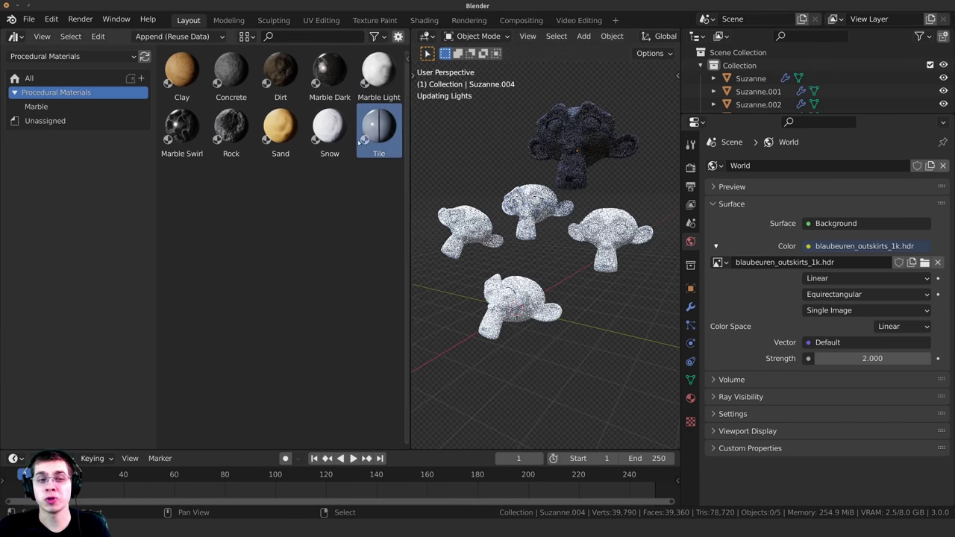
left_click_drag(256, 127, 425, 219)
left_click_drag(284, 146, 463, 227)
left_click_drag(231, 127, 520, 310)
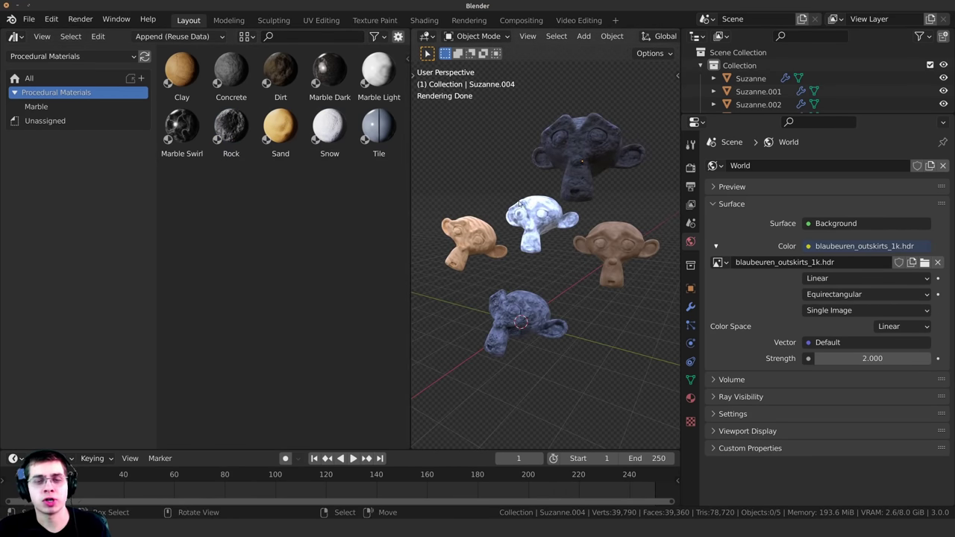
middle_click_drag(545, 220, 556, 220)
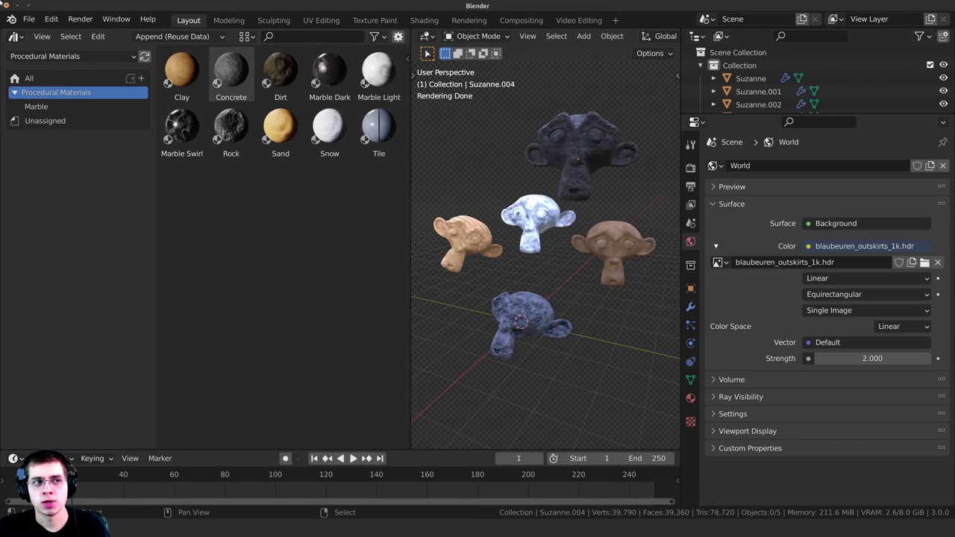
- Quit Blender without saving the changes to the monkey scene
key("ctrl+q")
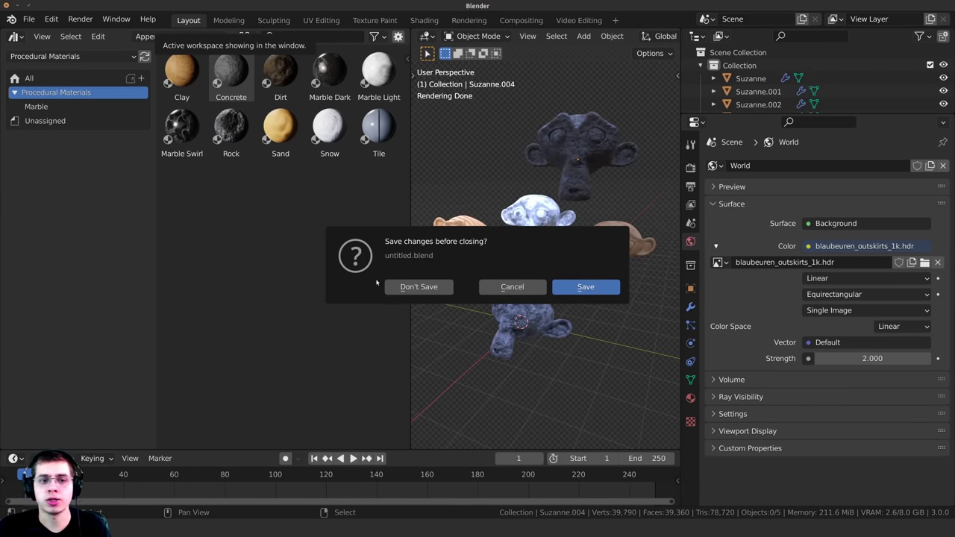
left_click(419, 288)
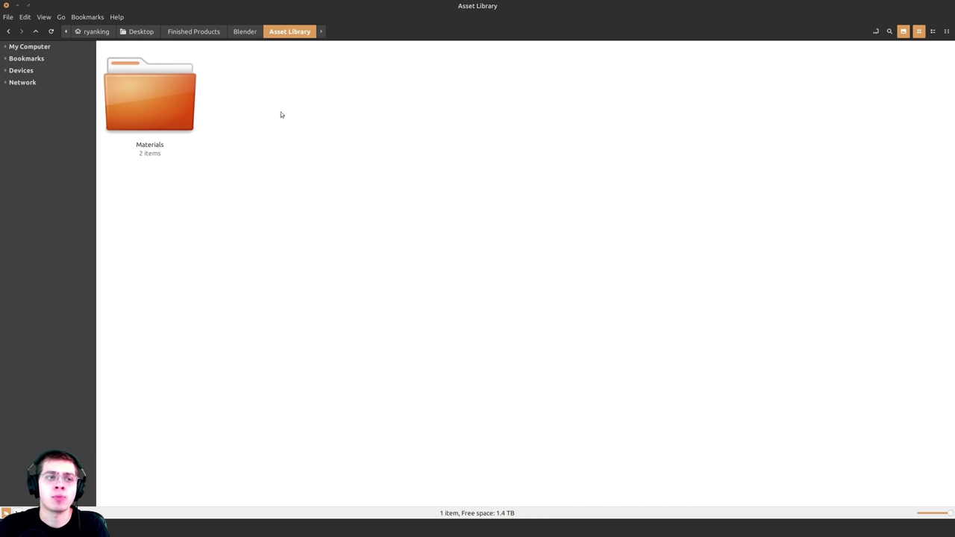
- Create a new folder named Low Poly Nature inside the Asset Library folder
right_click(302, 110)
left_click(314, 114)
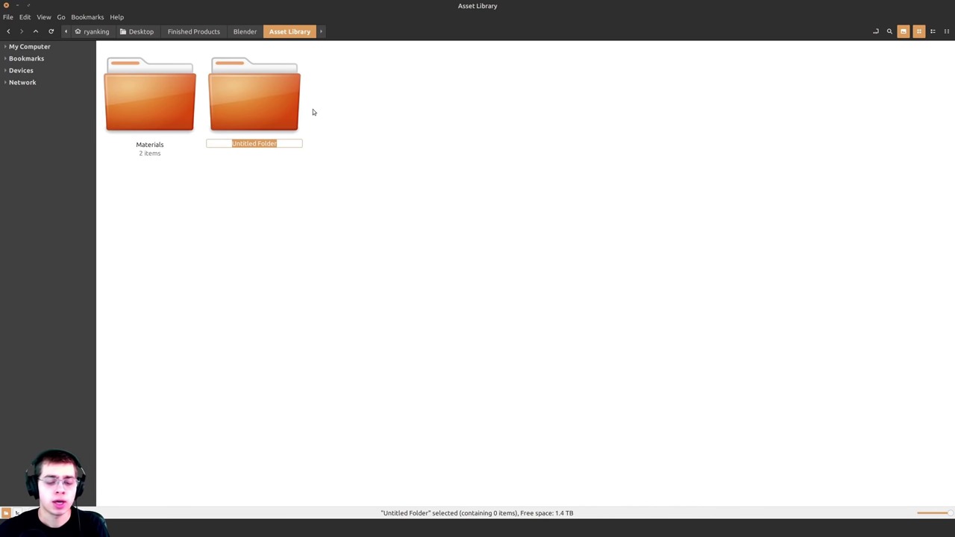
type("Low Poly Nature")
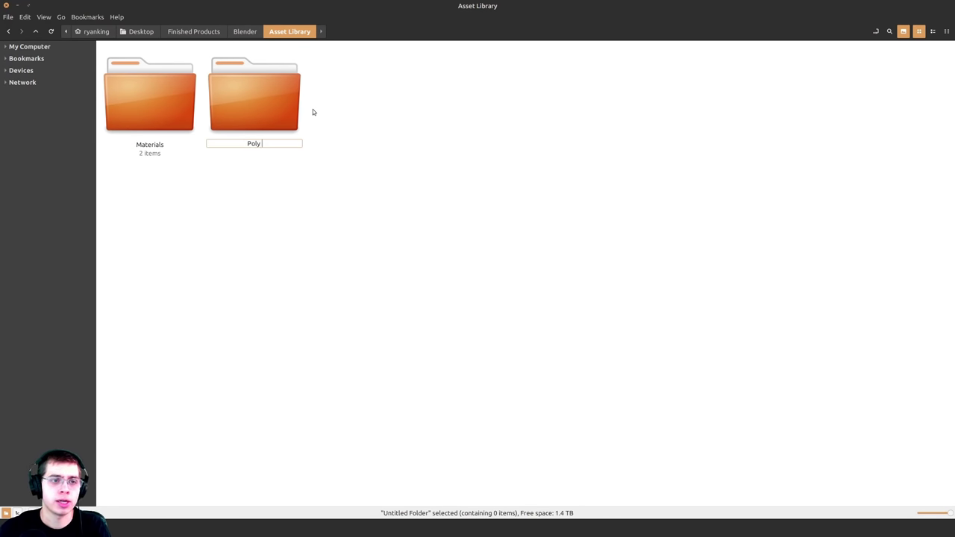
key("Return")
- Open the Low Poly Nature folder and paste the copied Low Poly Nature Assets.blend file into it
double_click(146, 124)
right_click(296, 135)
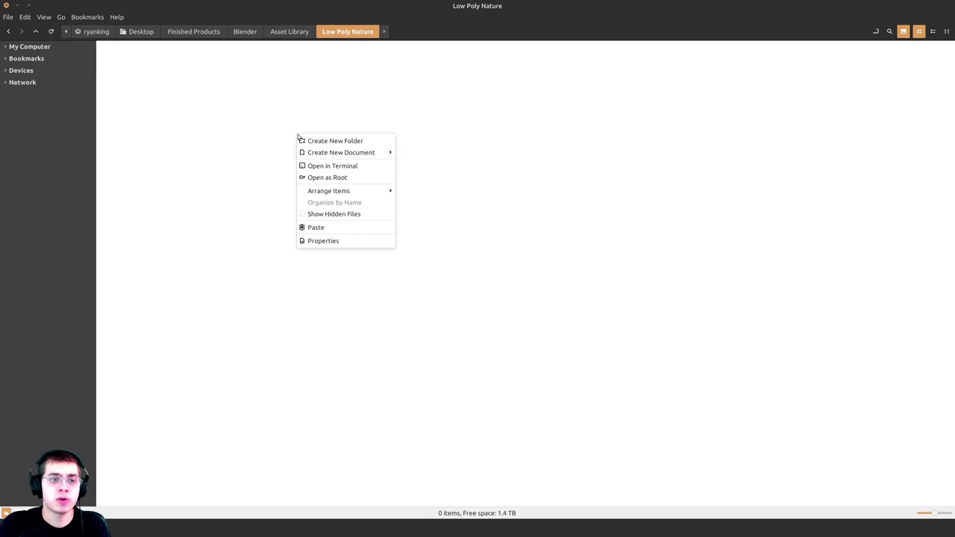
left_click(317, 228)
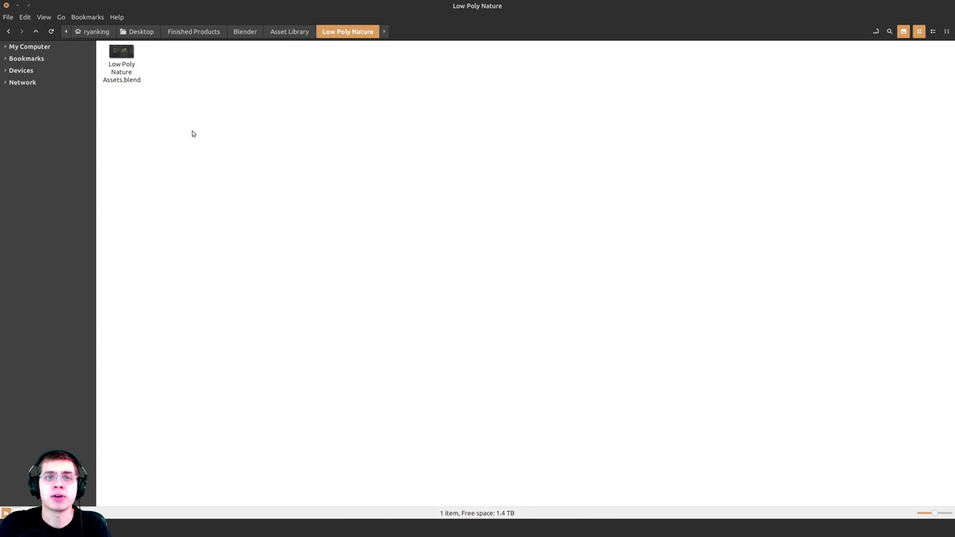
- Open Low Poly Nature Assets.blend in Blender from its new folder
scroll(245, 107, "up", 4, "ctrl")
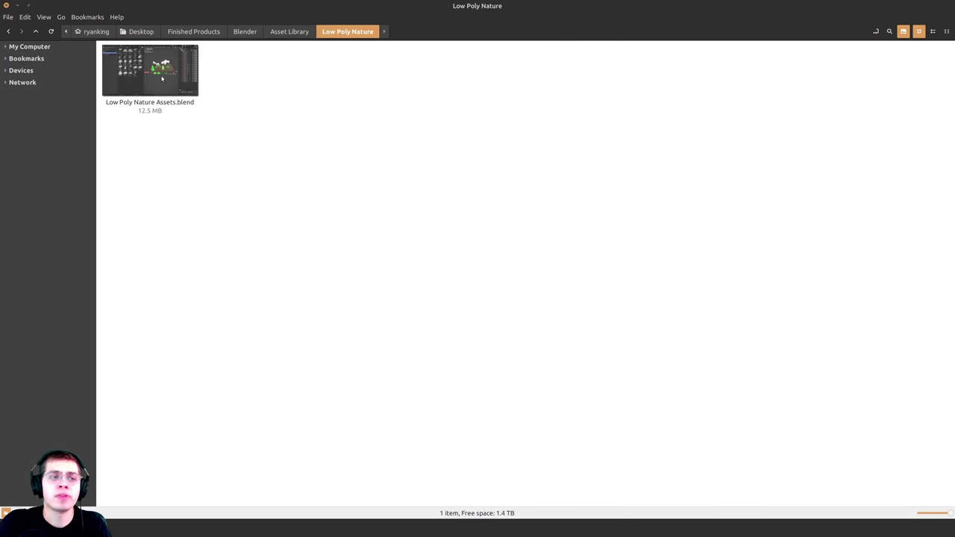
left_click(162, 79)
left_click(390, 192)
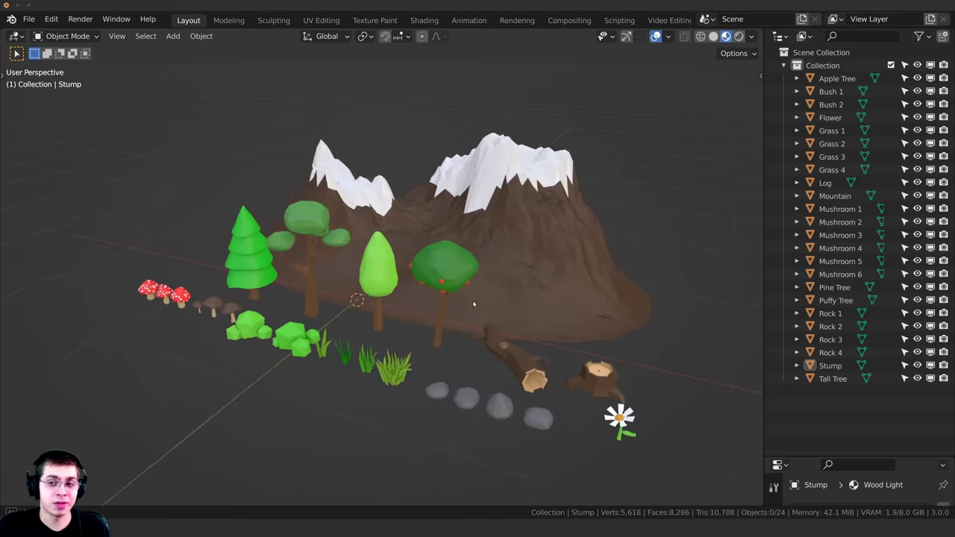
- Select all the nature objects in the scene, mark them as assets and clear the selection
middle_click_drag(373, 284, 444, 284)
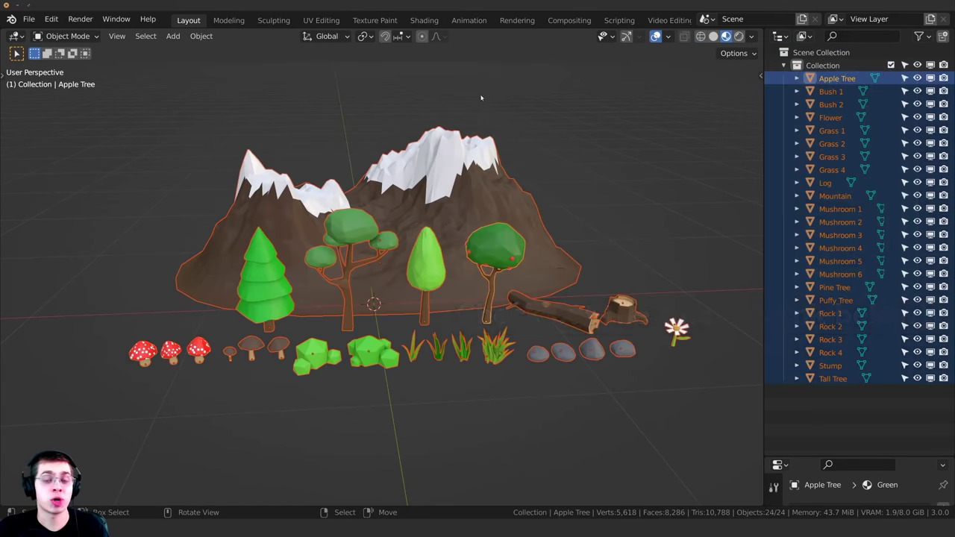
left_click(427, 71)
key("a")
middle_click_drag(398, 71, 365, 216)
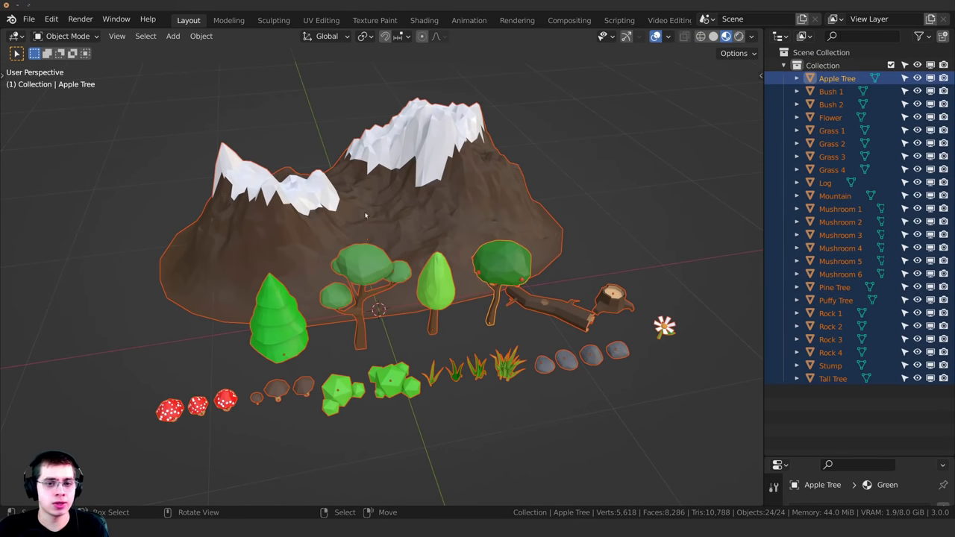
right_click(828, 90)
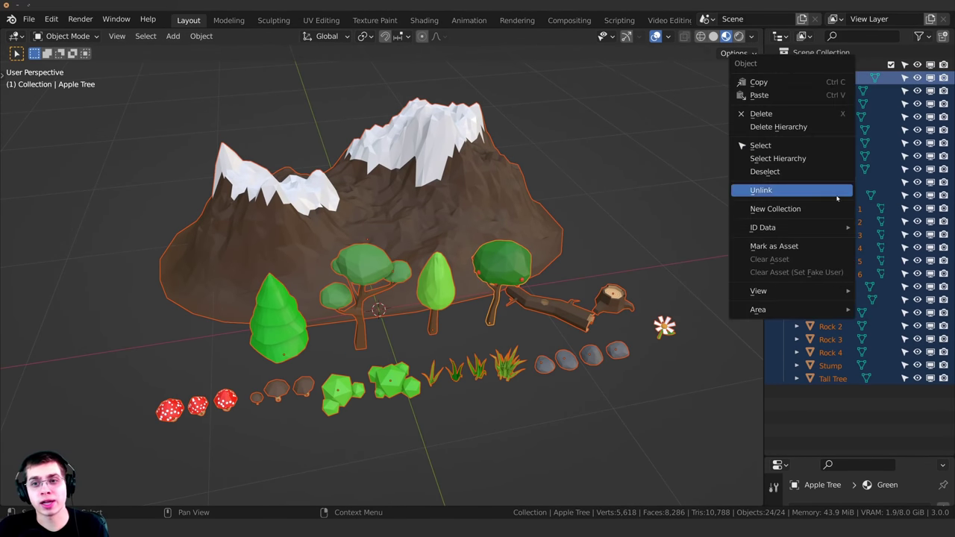
left_click(774, 245)
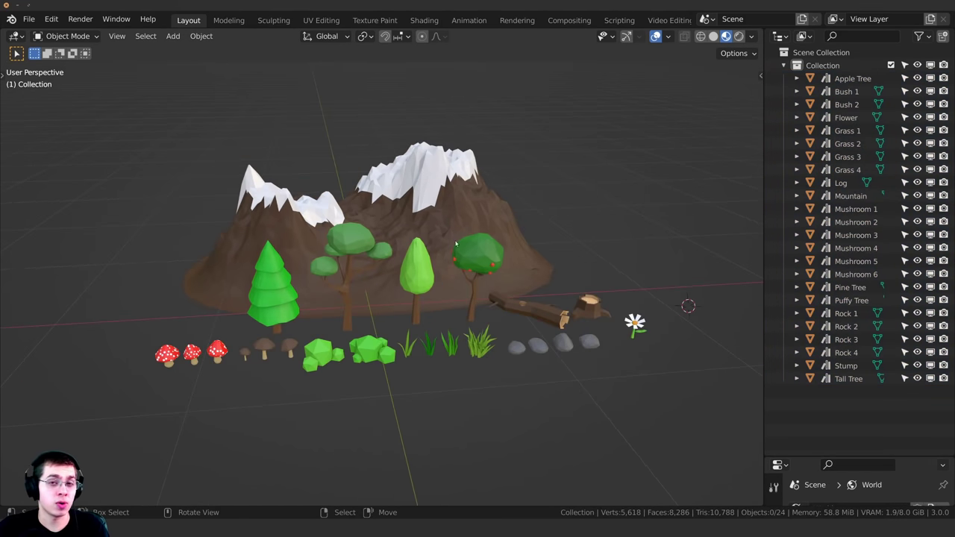
left_click(825, 79)
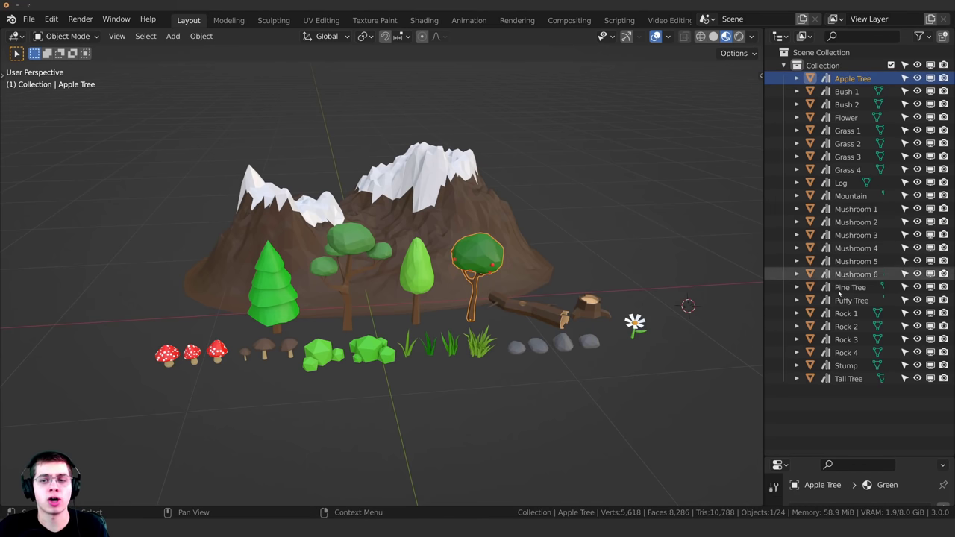
key("alt+a")
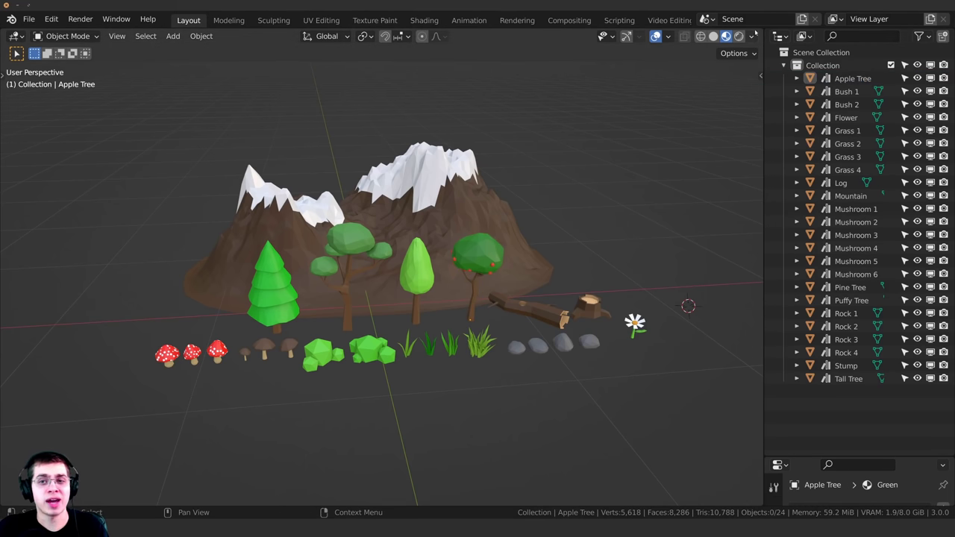
- Split the 3D viewport, turn the new area into an Asset Browser and reveal its header
left_click_drag(759, 31, 381, 75)
left_click(13, 36)
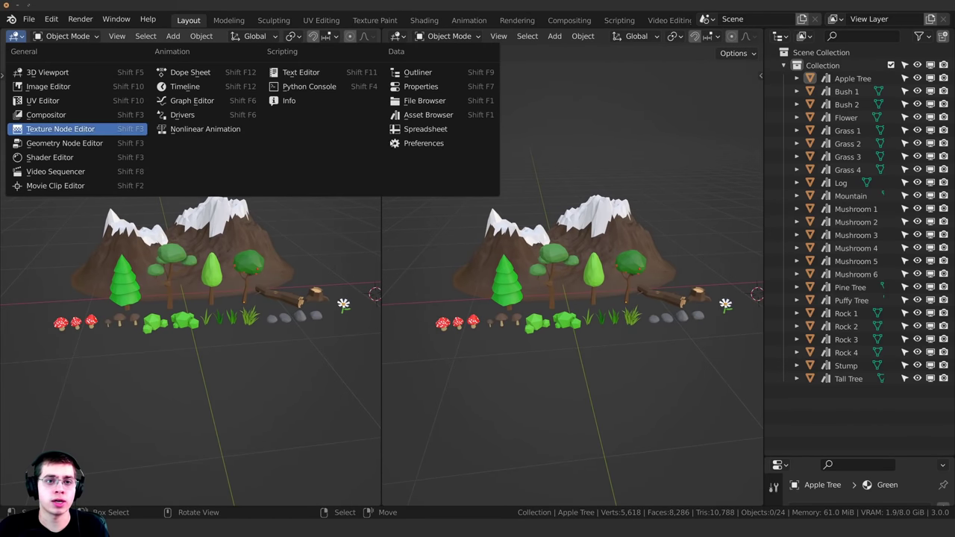
left_click(440, 116)
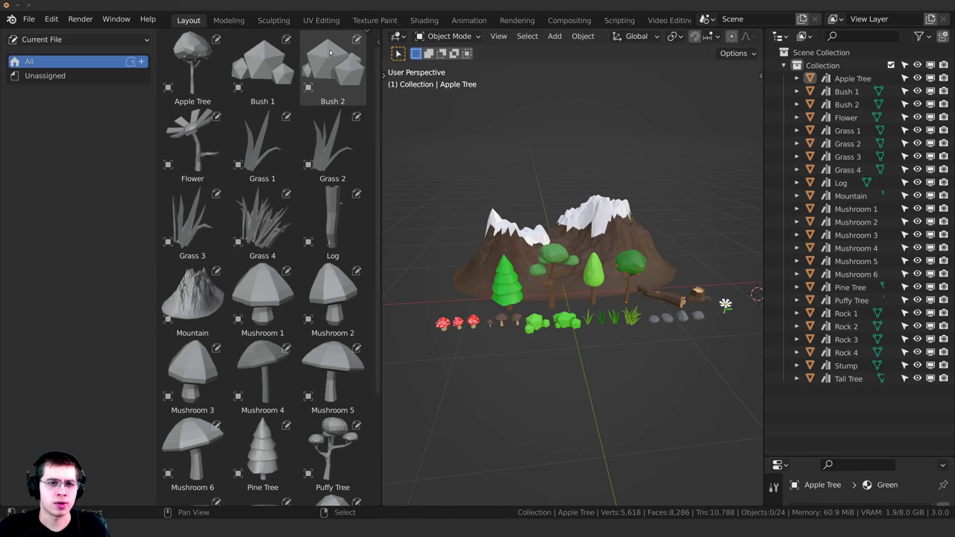
left_click(366, 31)
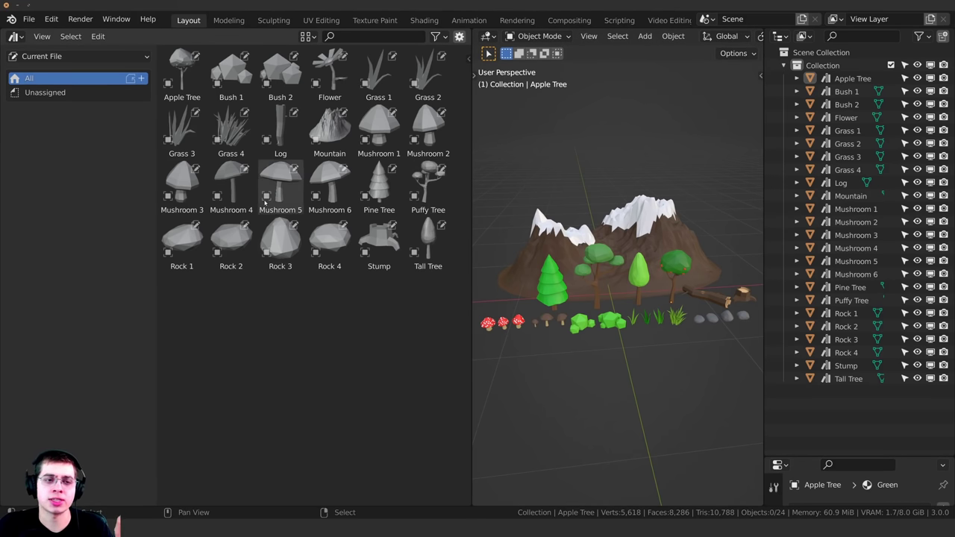
middle_click_drag(604, 305, 627, 284)
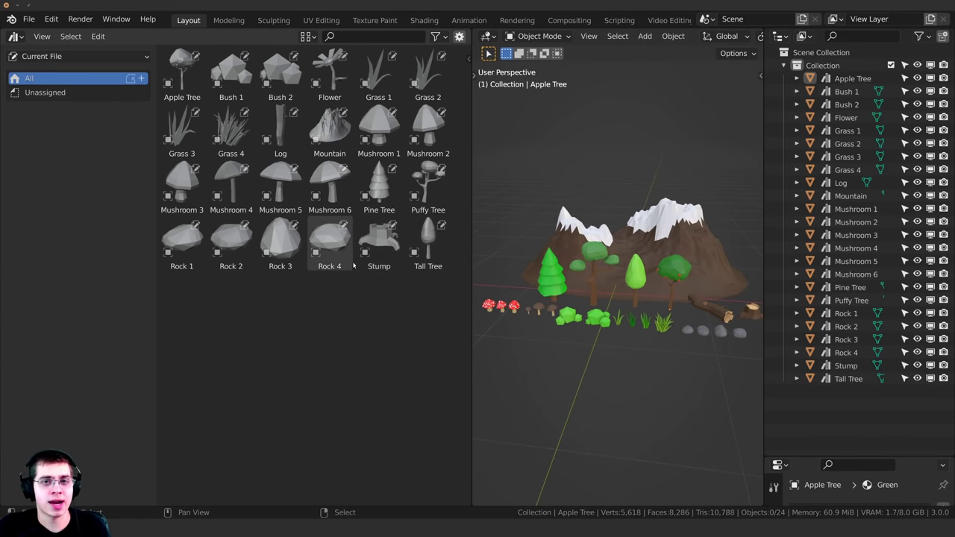
- Add a new catalog to the current file's assets and name it Low Poly Nature
left_click(141, 78)
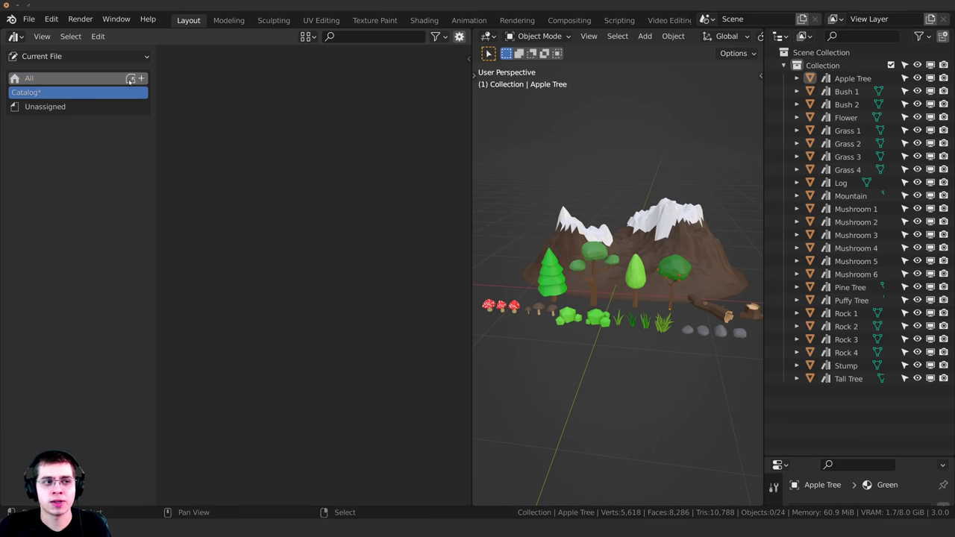
double_click(58, 93)
type("Lo")
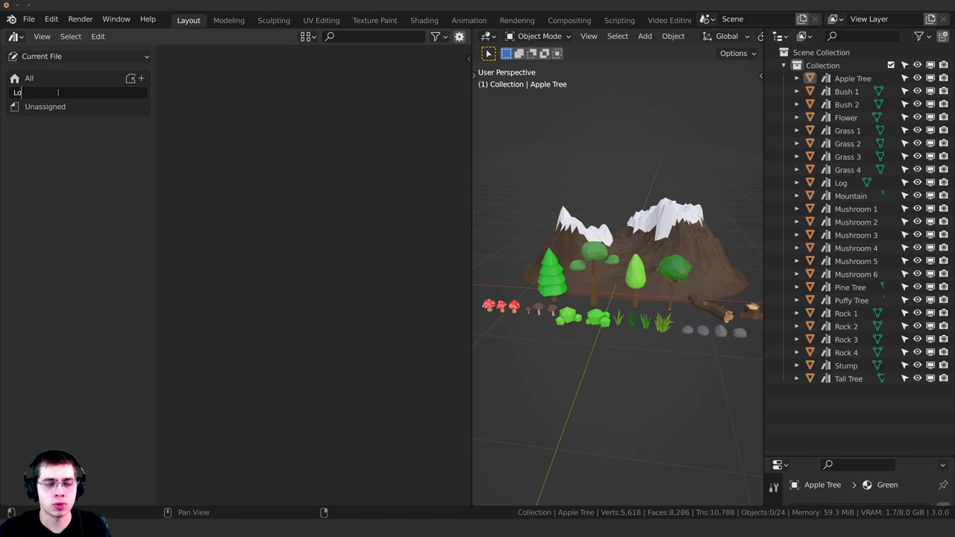
type("w Poly Nature")
key("Return")
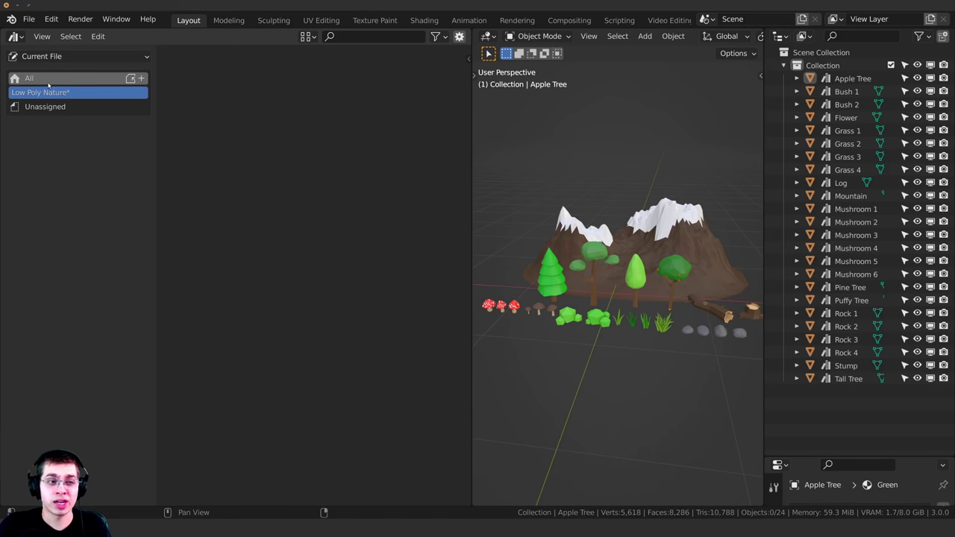
- Assign all the nature assets to the Low Poly Nature catalog and view its contents
left_click(44, 79)
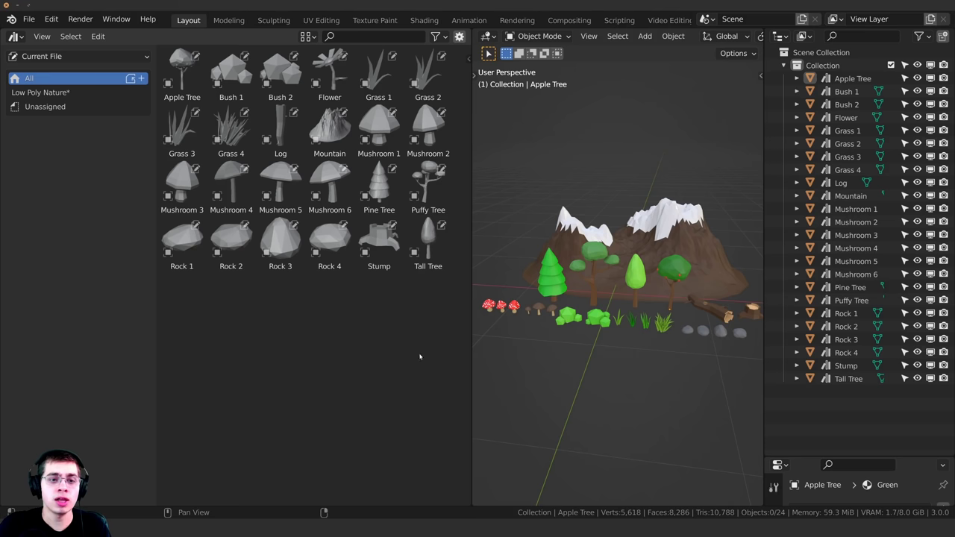
left_click_drag(448, 366, 38, 93)
left_click(44, 92)
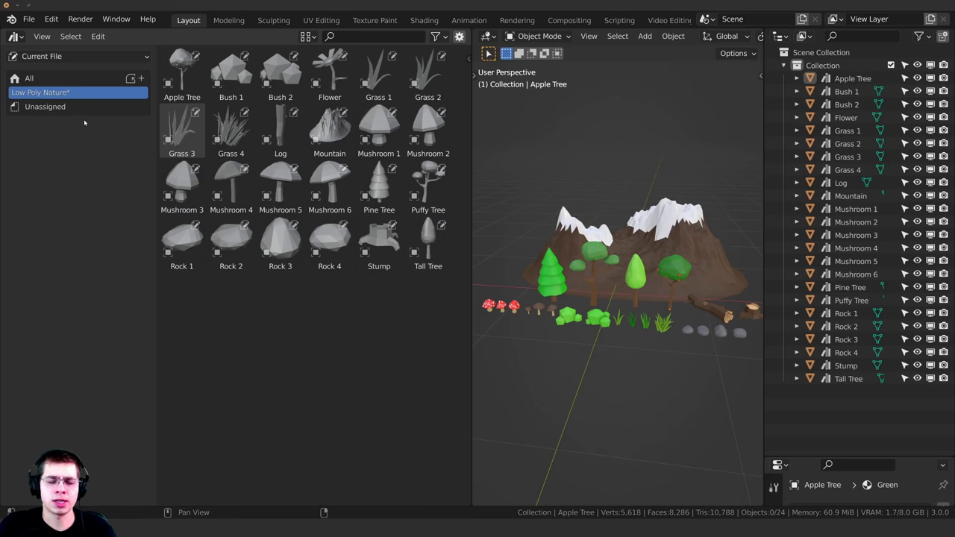
- Add a sub-catalog under Low Poly Nature and name it Grass
left_click(142, 92)
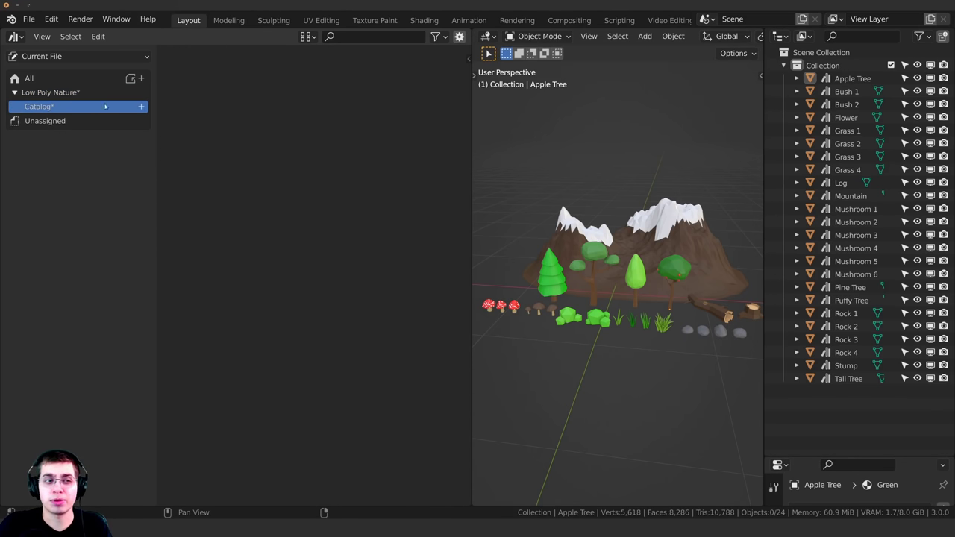
double_click(62, 108)
type("Grass")
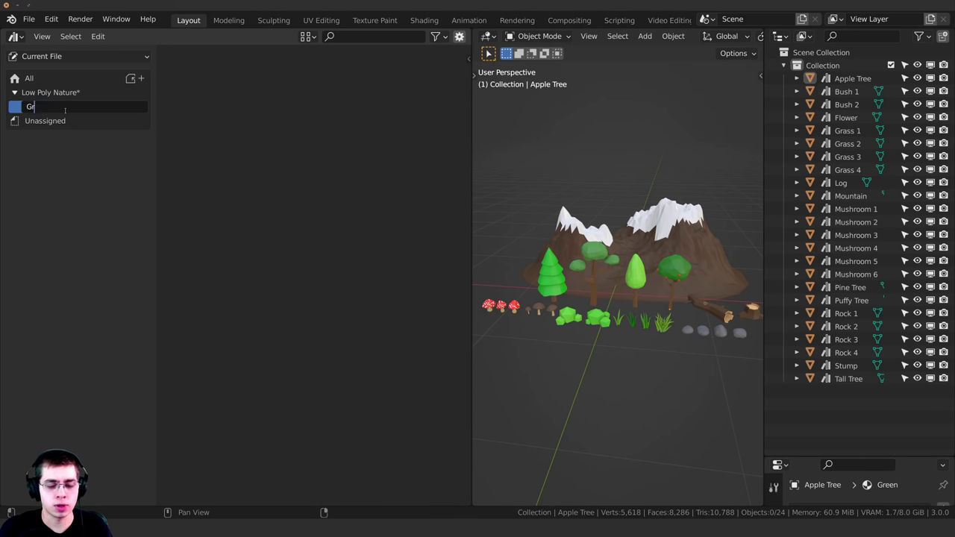
key("Return")
- Add another sub-catalog under Low Poly Nature and name it Mushrooms
left_click(141, 93)
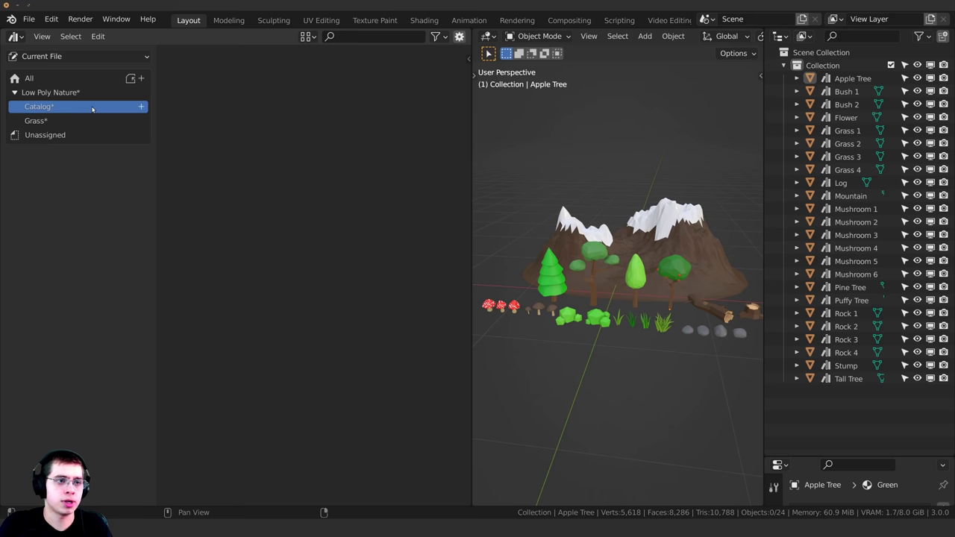
double_click(92, 107)
type("Mush")
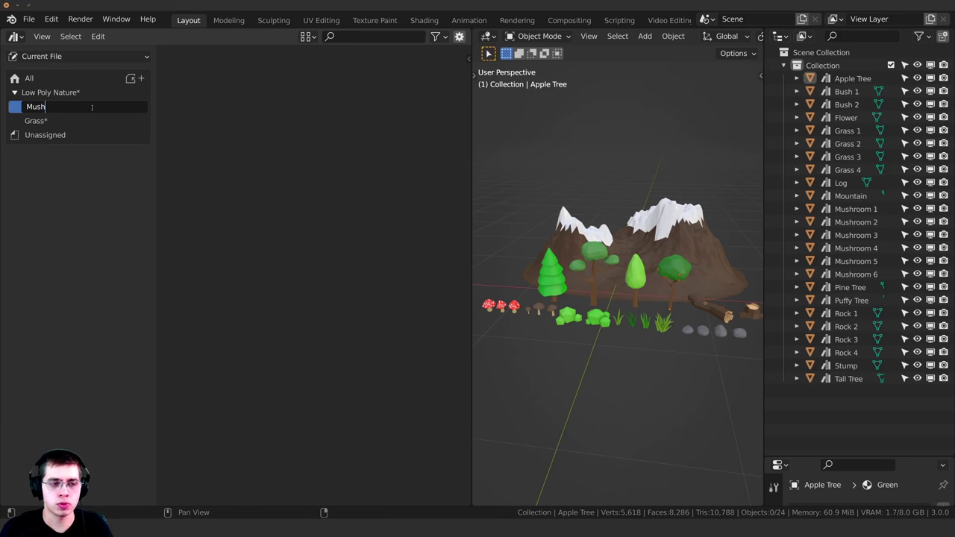
type("rooms")
key("Return")
- Add a third sub-catalog under Low Poly Nature and name it Rocks
left_click(141, 93)
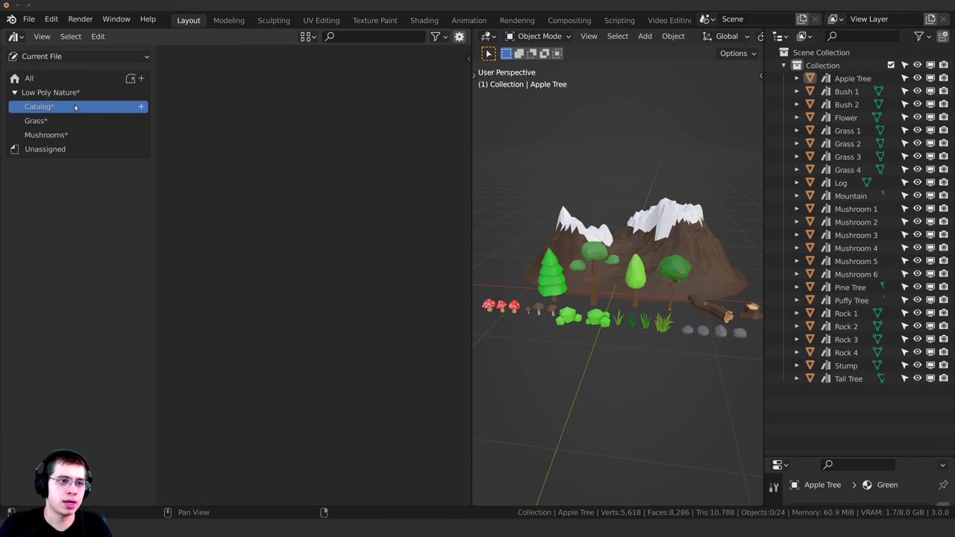
double_click(75, 107)
type("Ro")
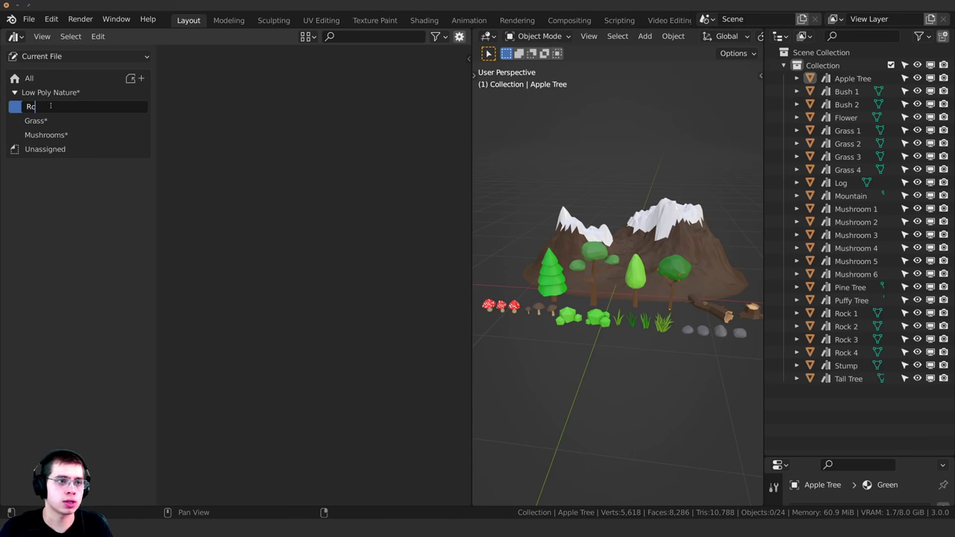
type("cks")
key("Return")
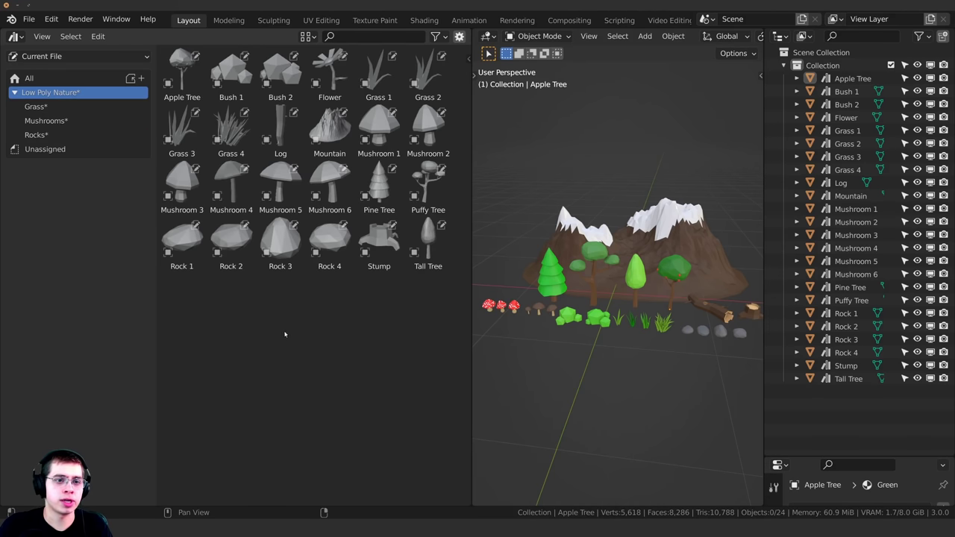
- Assign the four rock assets to the Rocks catalog and all six mushroom assets to the Mushrooms catalog
left_click_drag(336, 321, 46, 135)
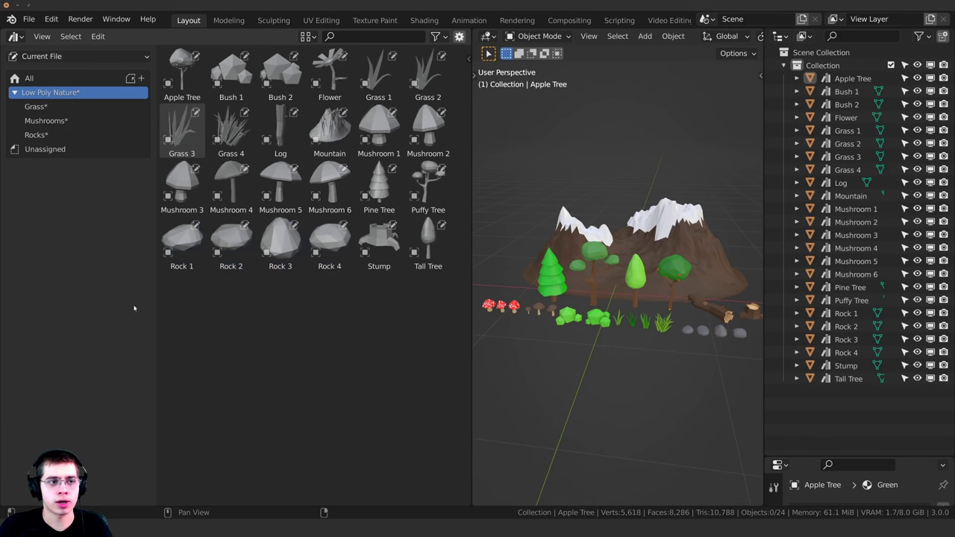
left_click_drag(327, 191, 199, 188)
left_click(185, 184, "ctrl")
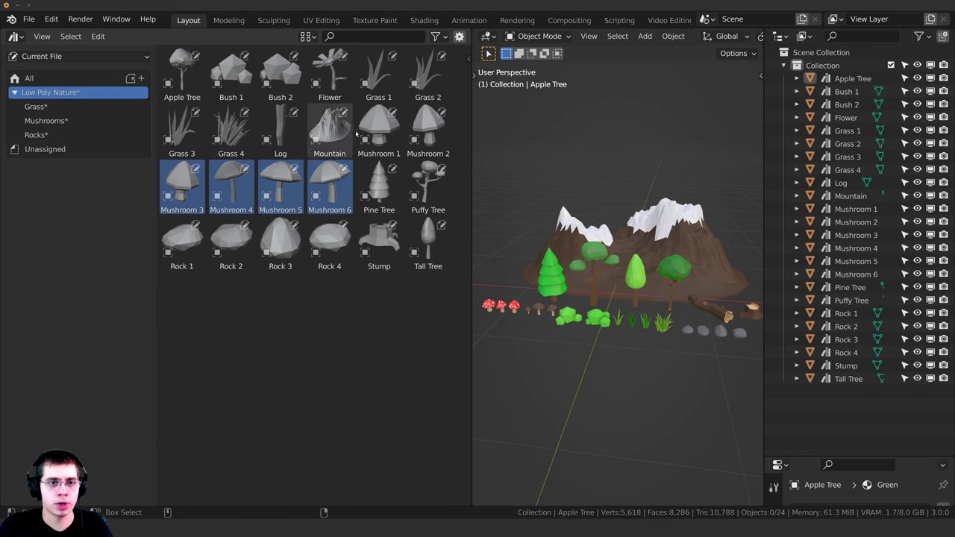
left_click(423, 132, "ctrl")
left_click(373, 136, "ctrl")
left_click_drag(373, 136, 45, 120)
- Assign the assets Grass 1 through Grass 4 to the Grass catalog
left_click(379, 74)
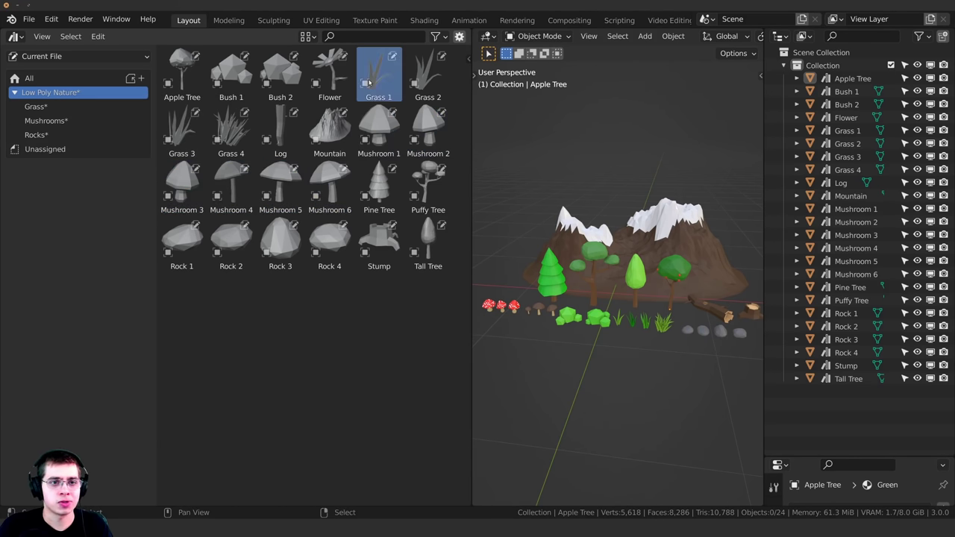
left_click(427, 75, "shift")
left_click(232, 129, "shift")
left_click(194, 134, "shift")
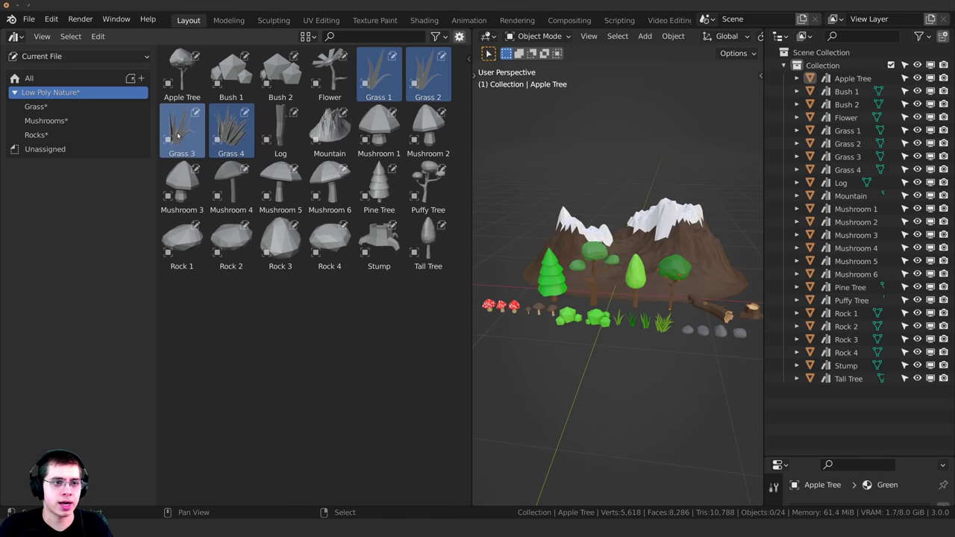
left_click_drag(180, 136, 50, 106)
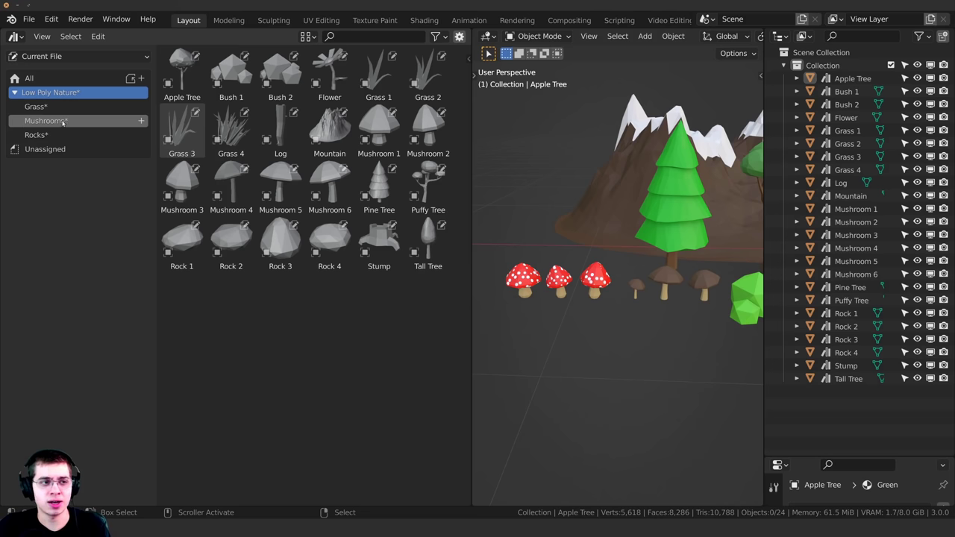
- Create two sub-catalogs inside the Mushrooms catalog and name them Red and Brown
left_click(49, 121)
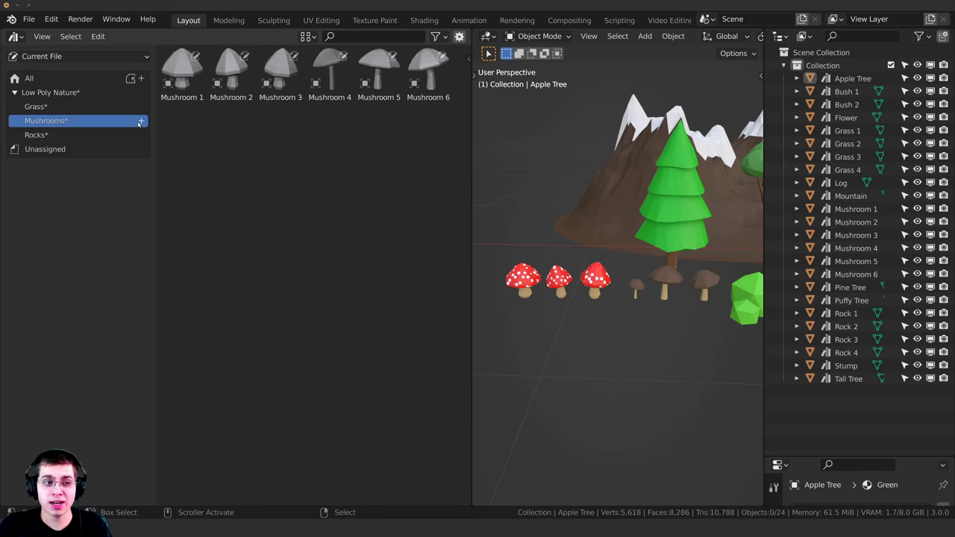
left_click(141, 122)
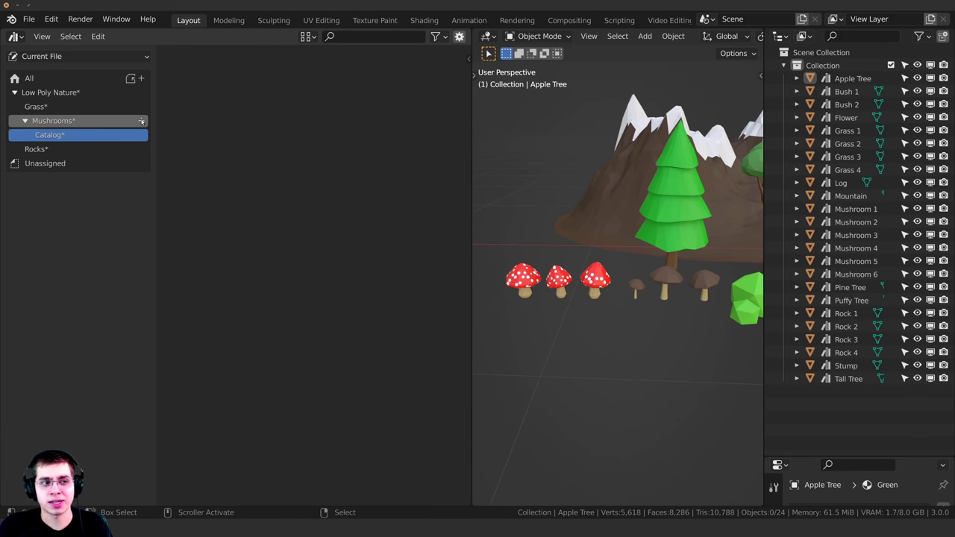
left_click(141, 121)
double_click(76, 135)
type("Red")
key("Return")
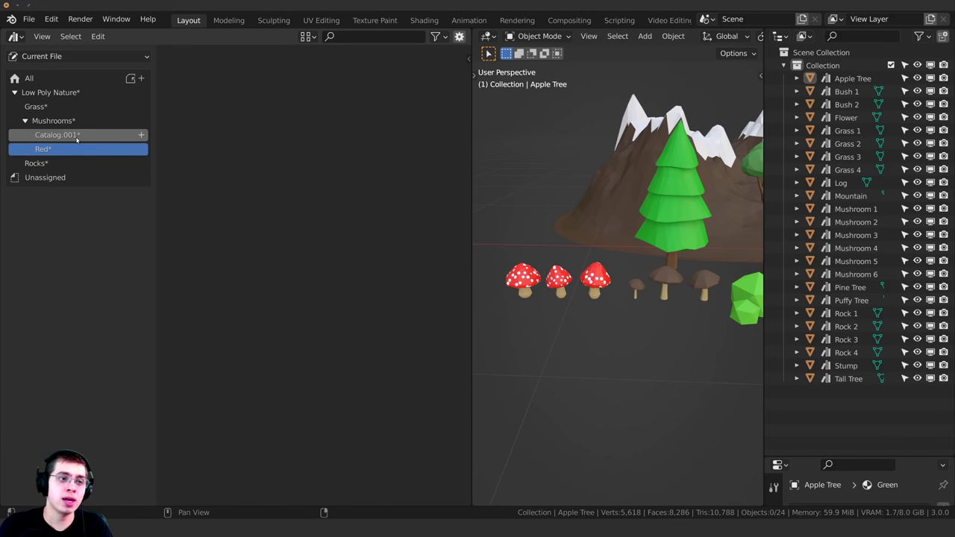
double_click(60, 137)
type("Brown")
key("Return")
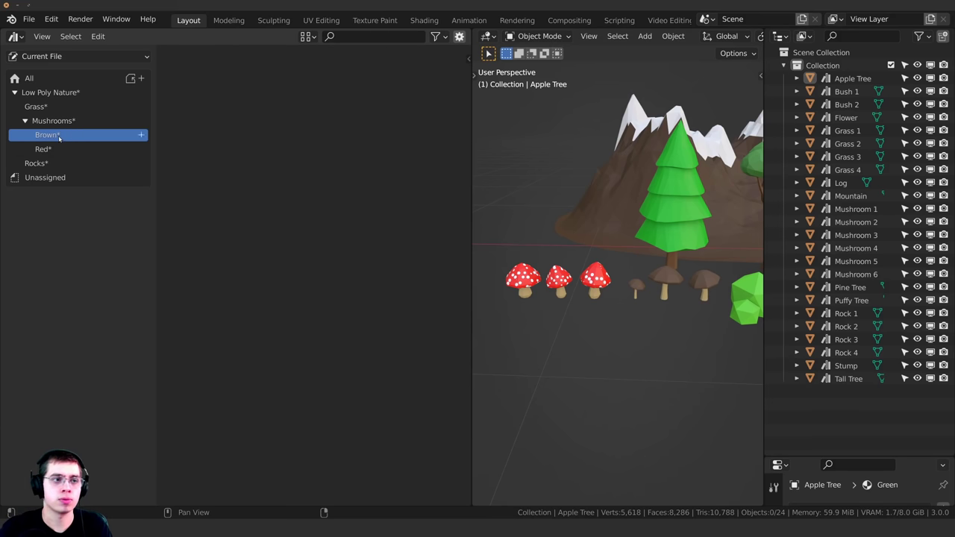
- Sort the six mushroom assets from the Mushrooms catalog into its Brown and Red sub-catalogs
left_click(63, 121)
left_click_drag(441, 140, 52, 136)
left_click_drag(265, 145, 73, 142)
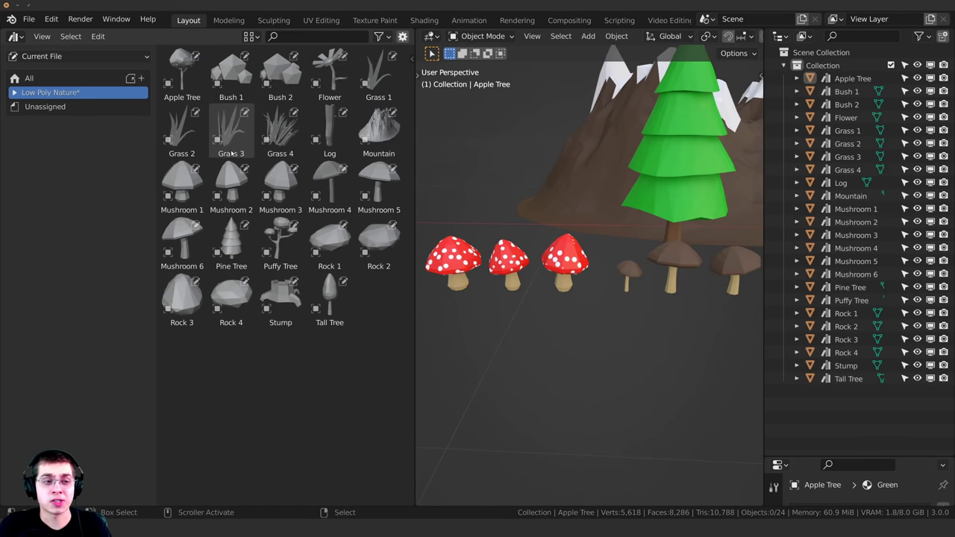
- Save the asset catalog definitions and the nature assets Blender file
scroll(561, 187, "down", 6)
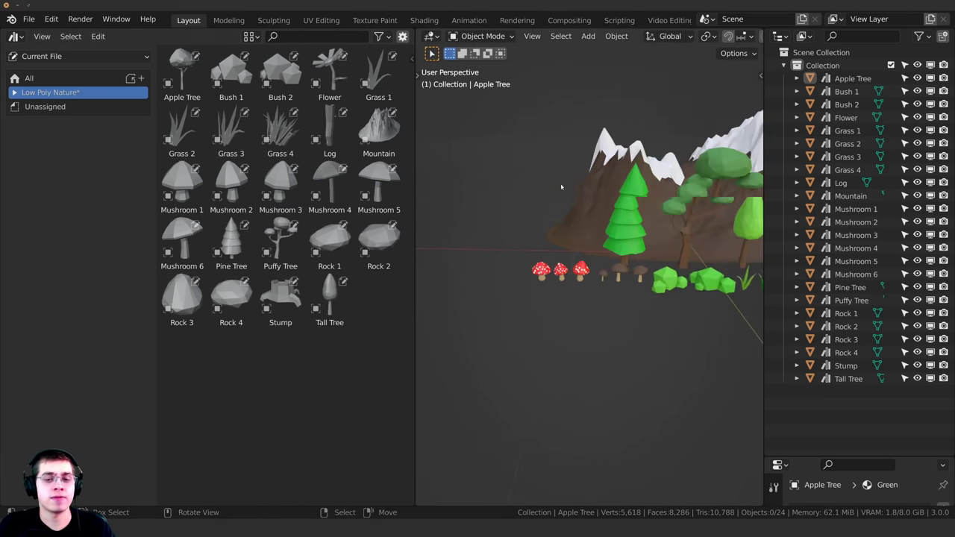
middle_click_drag(599, 156, 478, 171, "shift")
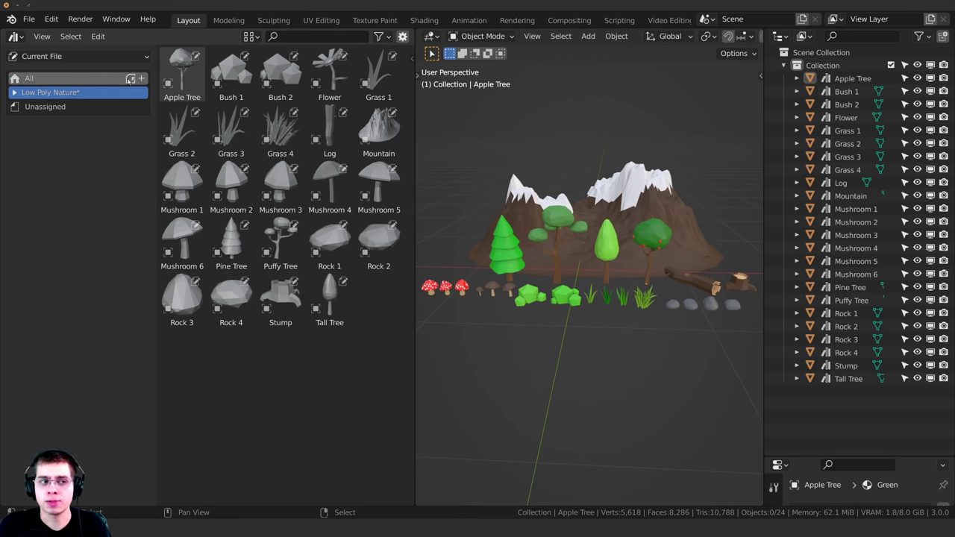
left_click(130, 78)
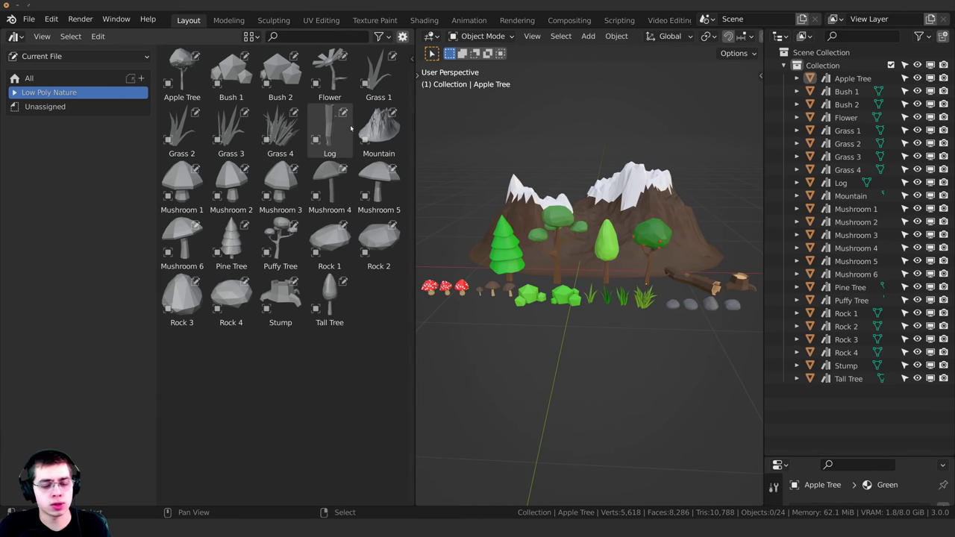
key("ctrl+s")
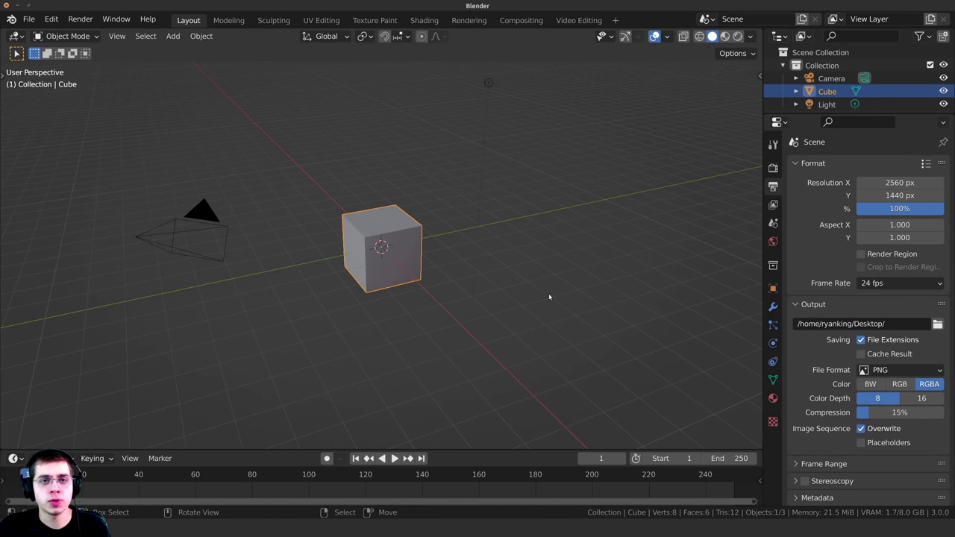
- In the new default scene, split the 3D viewport into a widened Asset Browser showing the current file's assets
left_click_drag(756, 31, 257, 36)
left_click(12, 36)
left_click(47, 72)
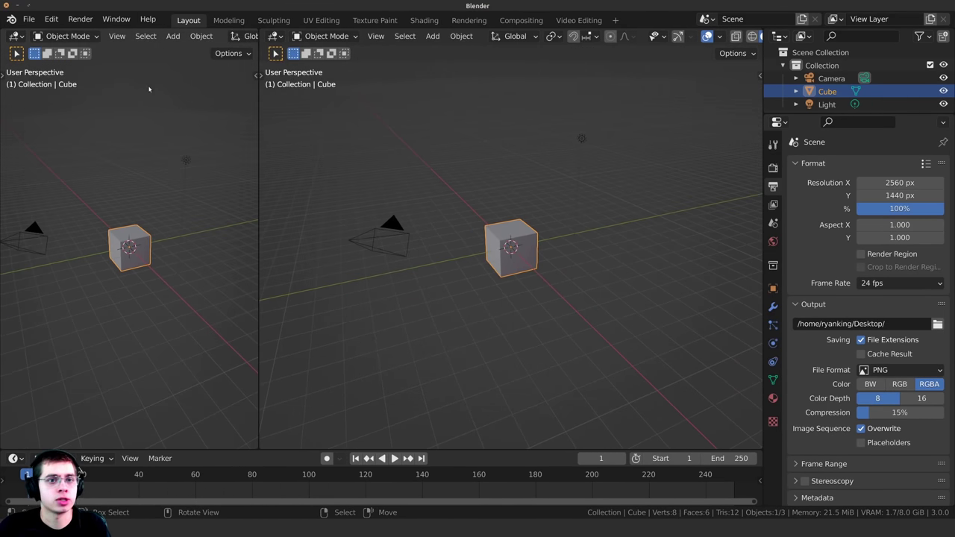
left_click(13, 36)
left_click(440, 113)
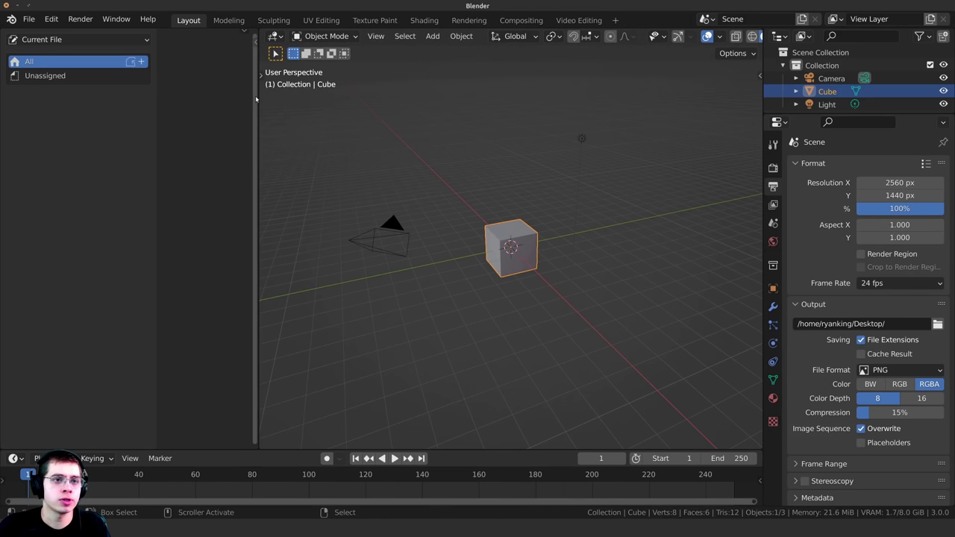
left_click_drag(259, 98, 373, 98)
left_click(34, 39)
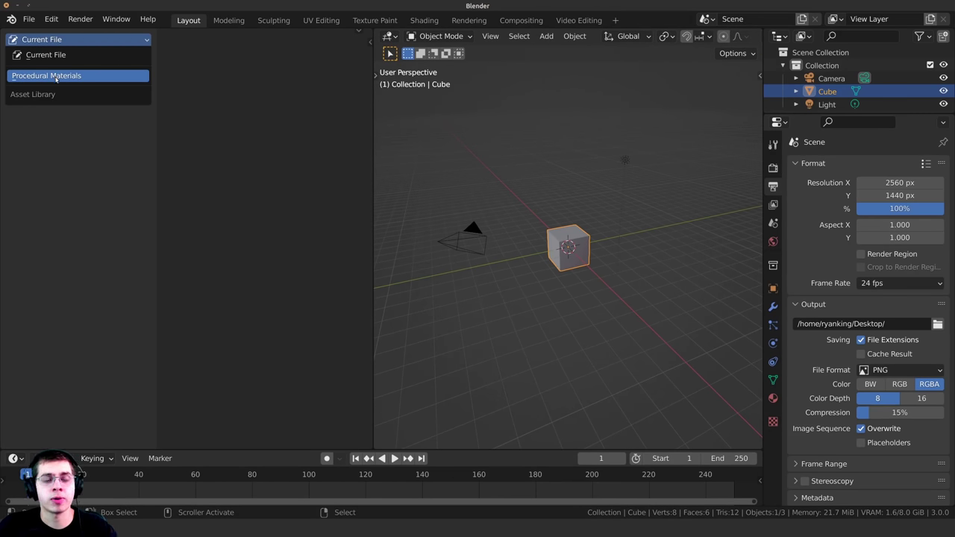
left_click(79, 56)
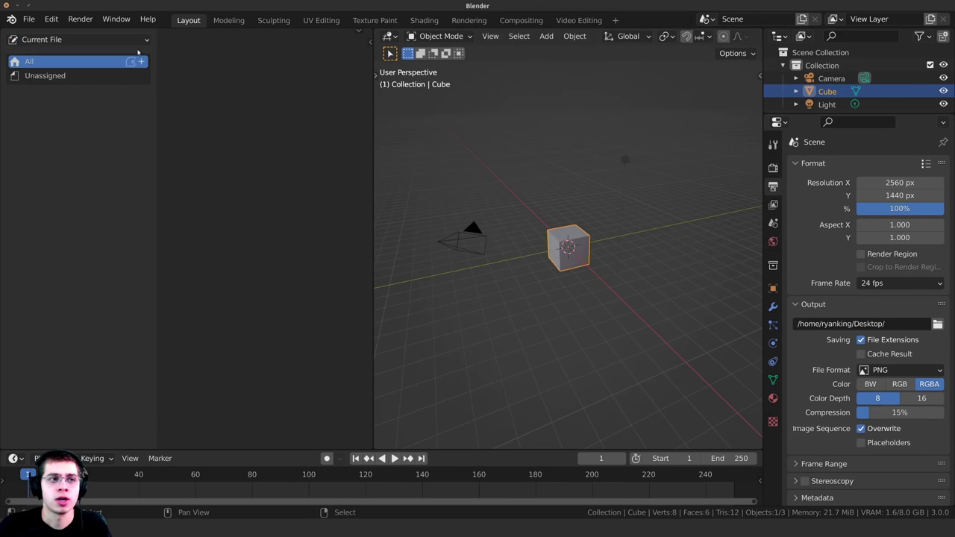
- Start adding an asset library in the File Paths preferences and browse to the recent Low Poly Nature folder
left_click(51, 20)
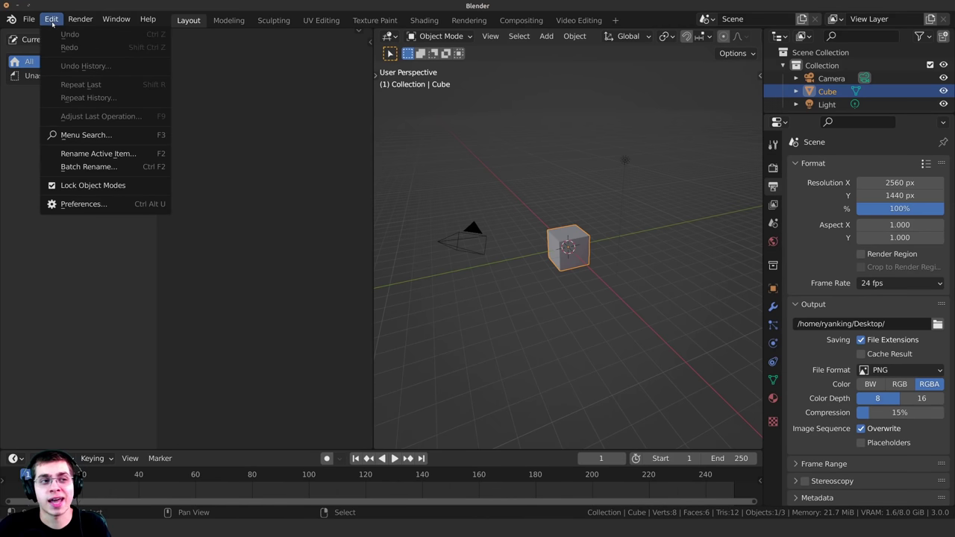
left_click(67, 205)
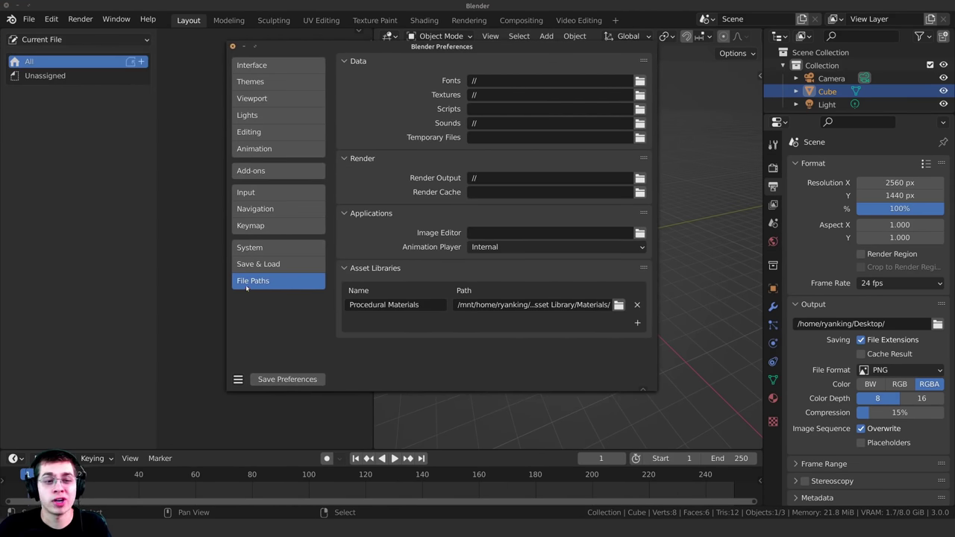
left_click(637, 324)
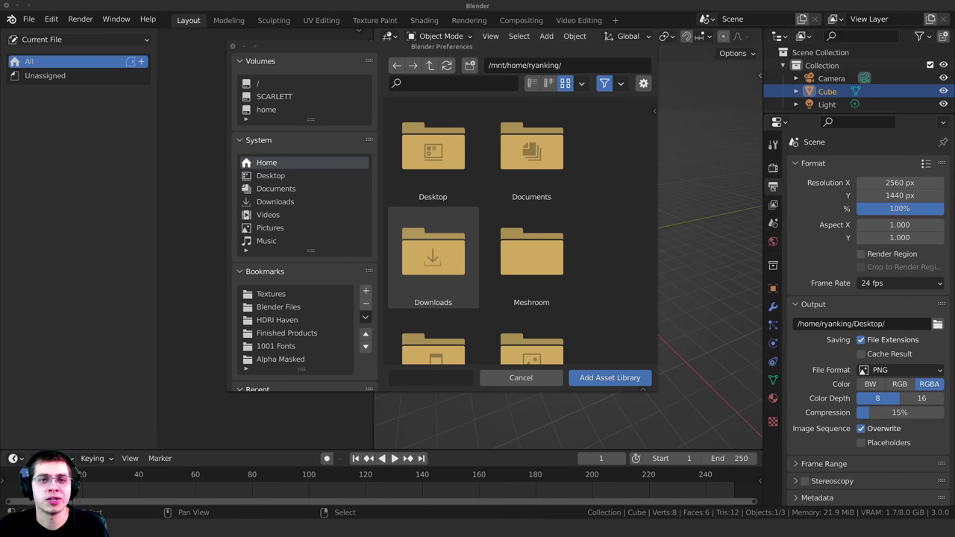
scroll(299, 336, "down", 3)
left_click(278, 363)
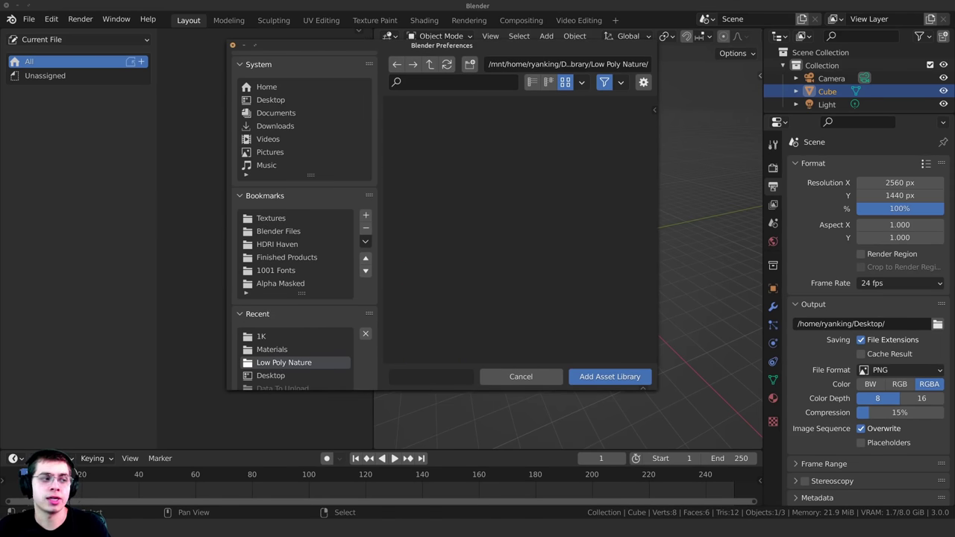
- Switch to the file manager and examine the contents of the Low Poly Nature and Materials folders in Asset Library
left_click_drag(149, 531, 477, 3)
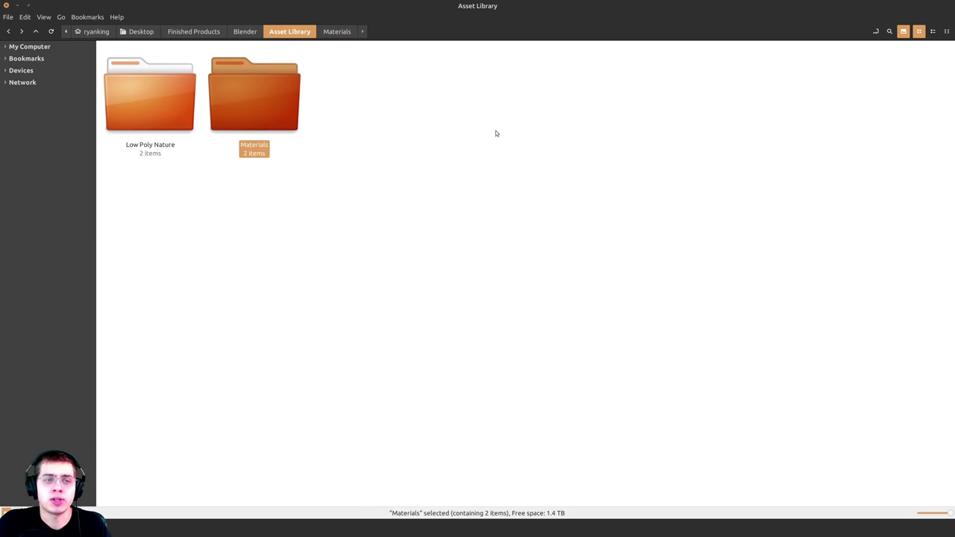
left_click(495, 130)
double_click(137, 111)
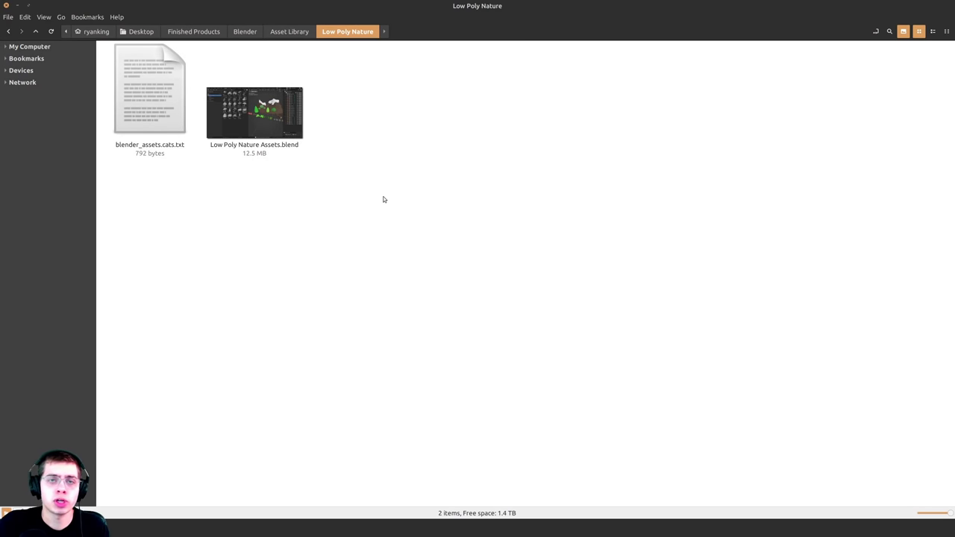
left_click(276, 32)
double_click(261, 104)
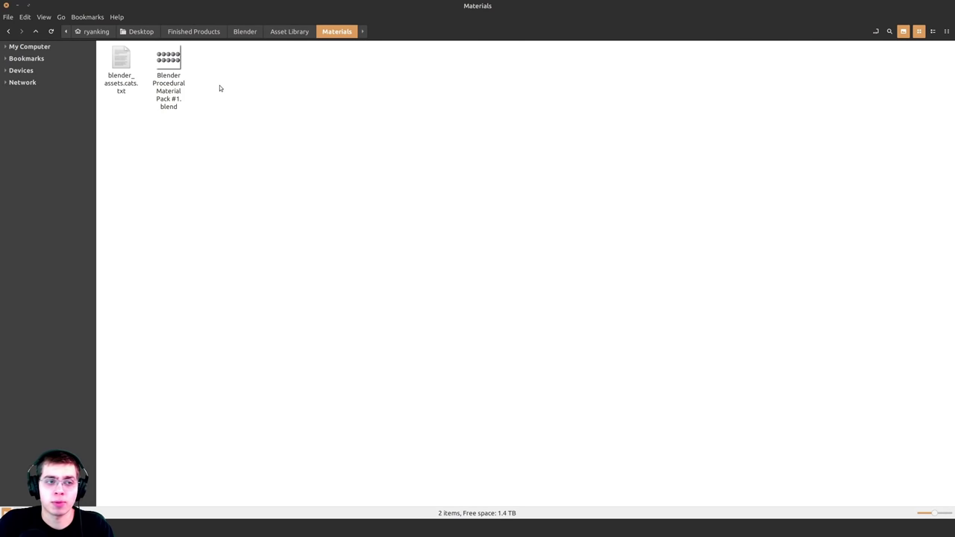
left_click(182, 99)
left_click(397, 102)
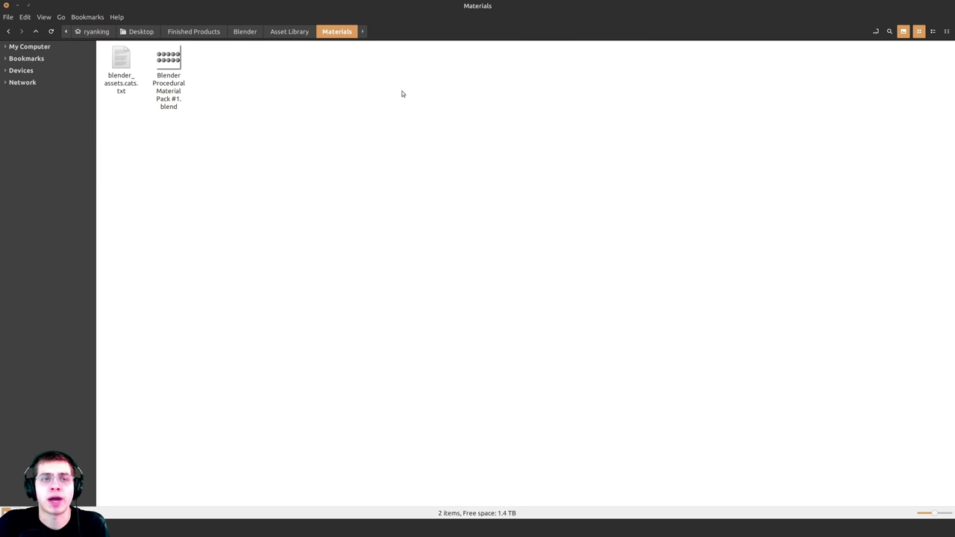
- Switch back to Blender, register the Low Poly Nature folder as an asset library named Low Poly Nature, and save the preferences
key("alt+Tab")
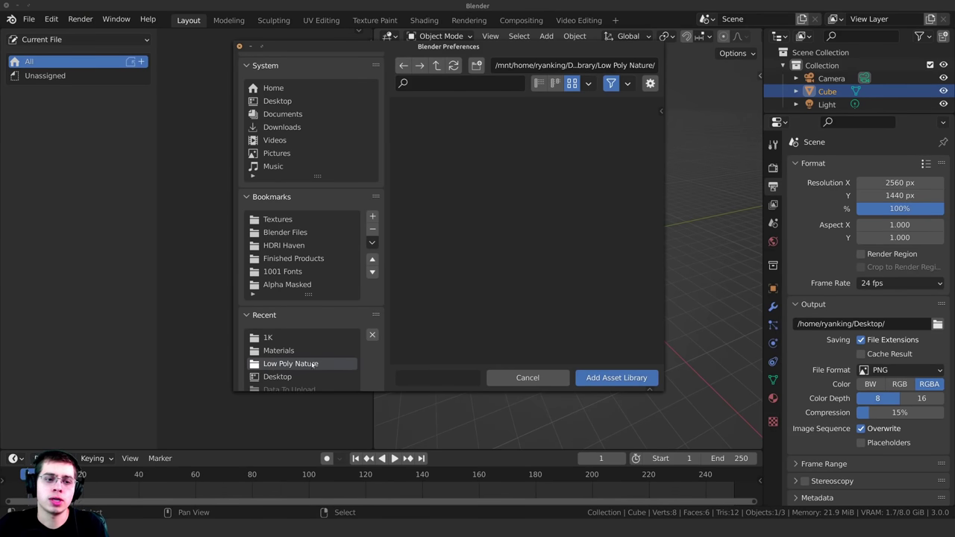
left_click(313, 363)
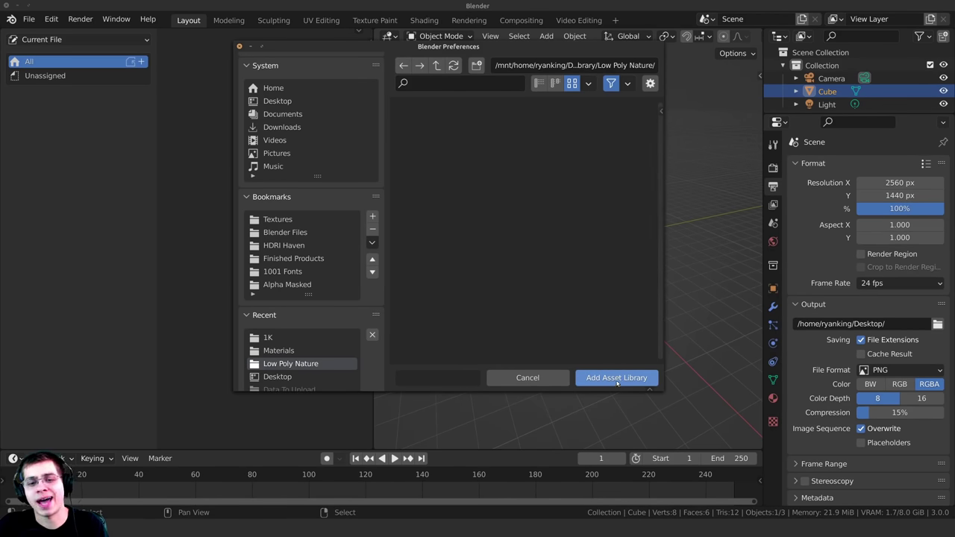
left_click(619, 379)
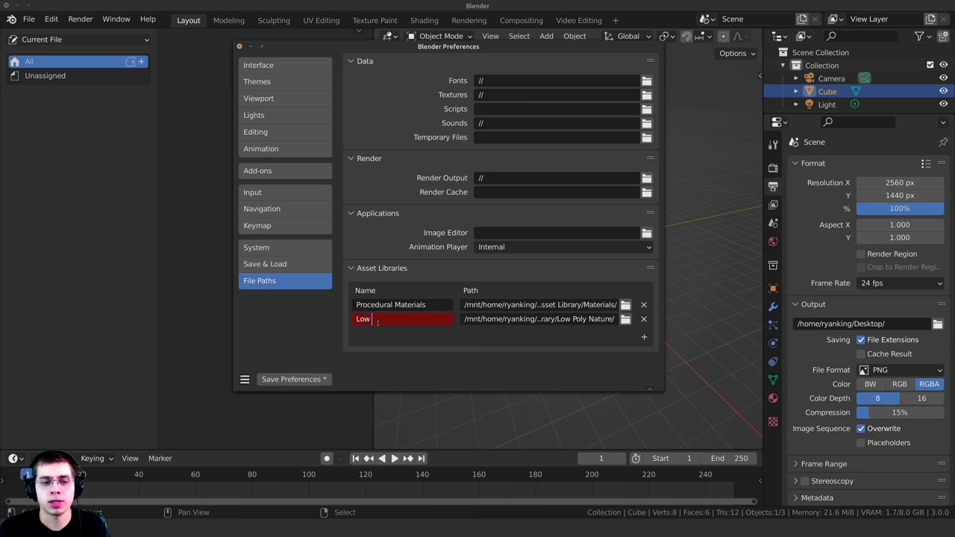
type("Low Poly Nature")
key("Return")
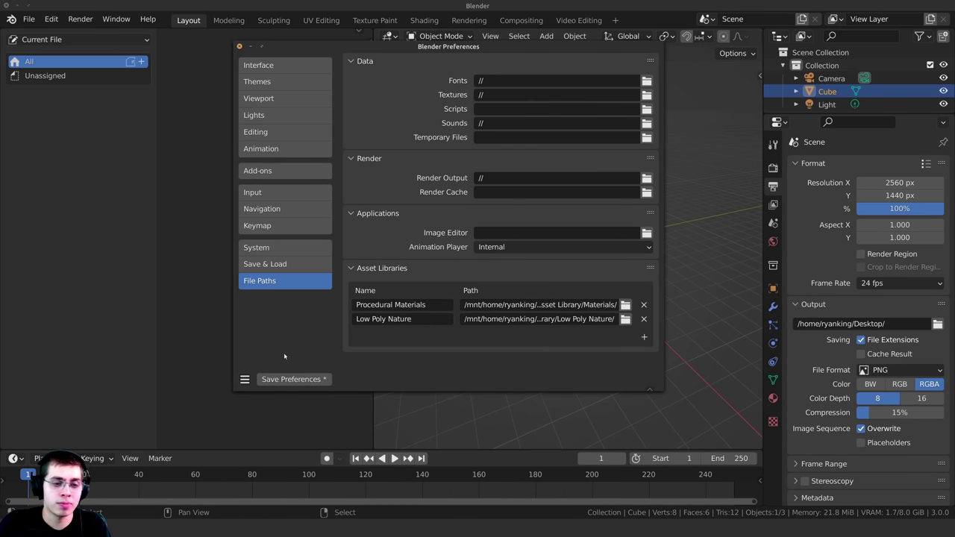
left_click(292, 379)
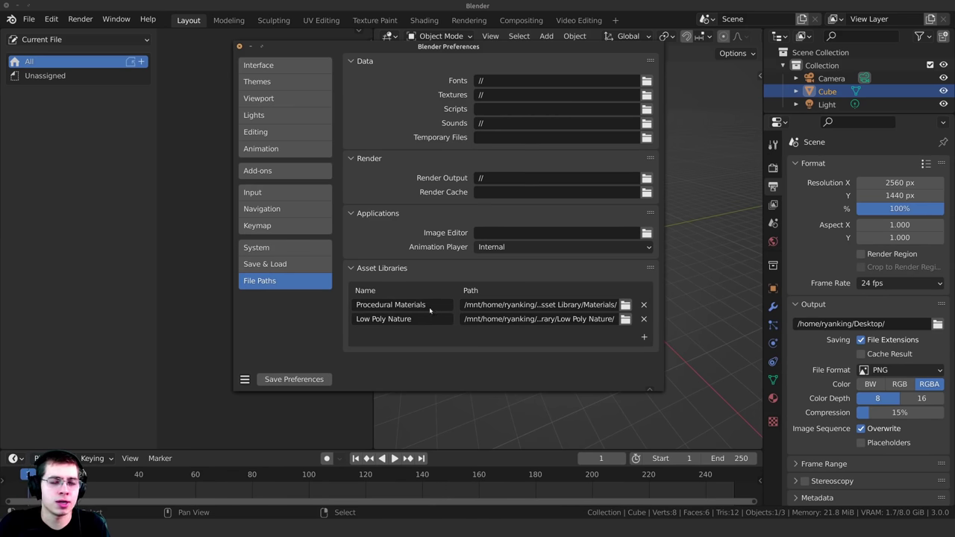
left_click(239, 46)
- Show the Low Poly Nature library in the Asset Browser and toggle its Mushrooms catalog
left_click(57, 41)
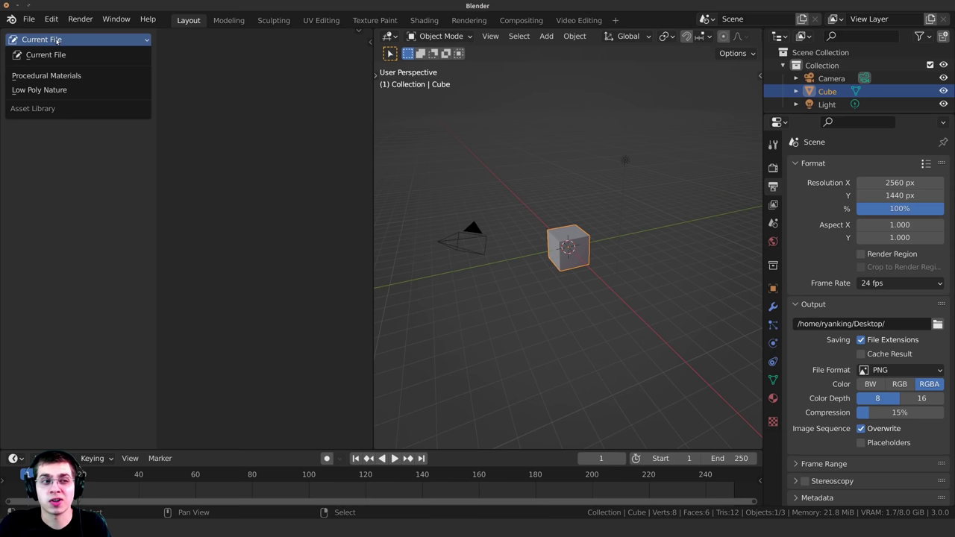
left_click(53, 91)
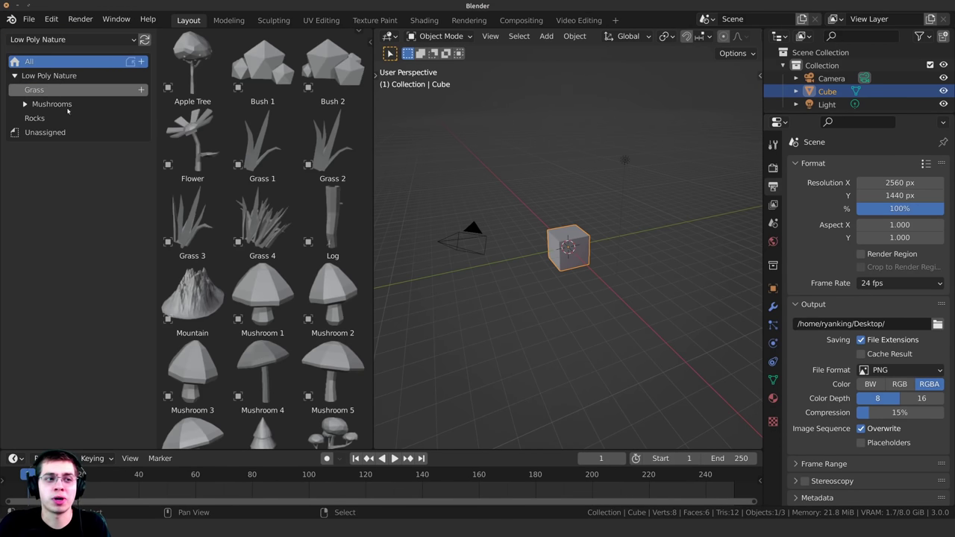
left_click(24, 104)
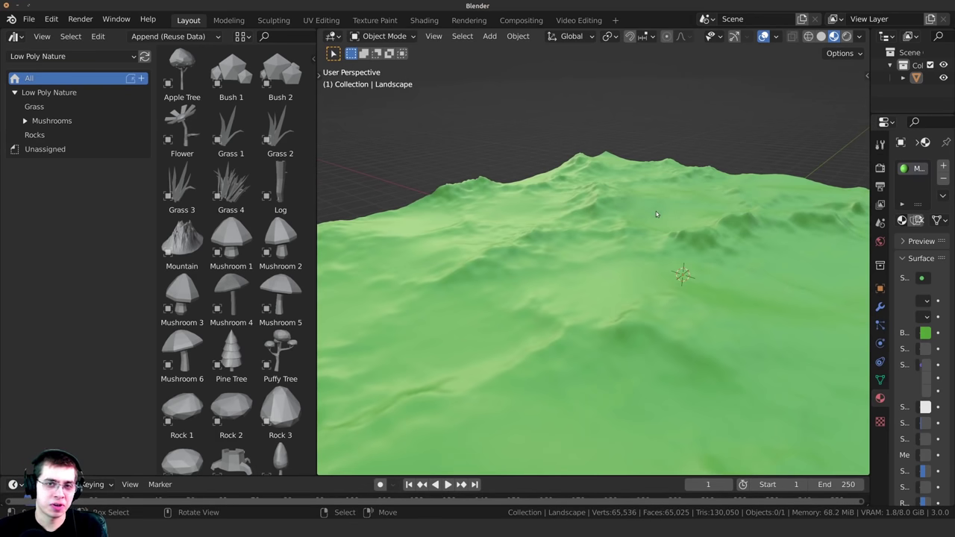
- Place an Apple Tree, bushes, grass, Mushroom 2 and Mushroom 4 from the library on the green landscape
middle_click_drag(657, 212, 693, 239)
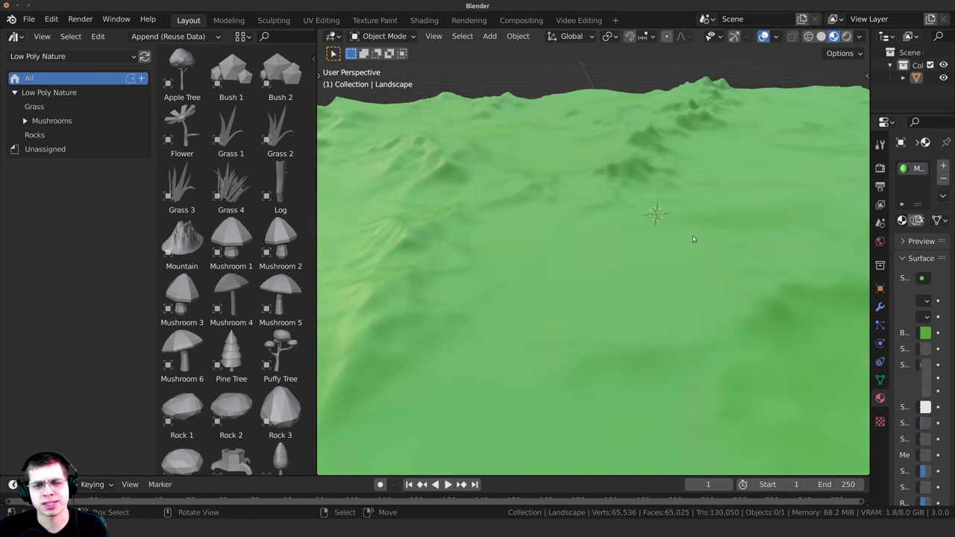
middle_click_drag(598, 241, 566, 245)
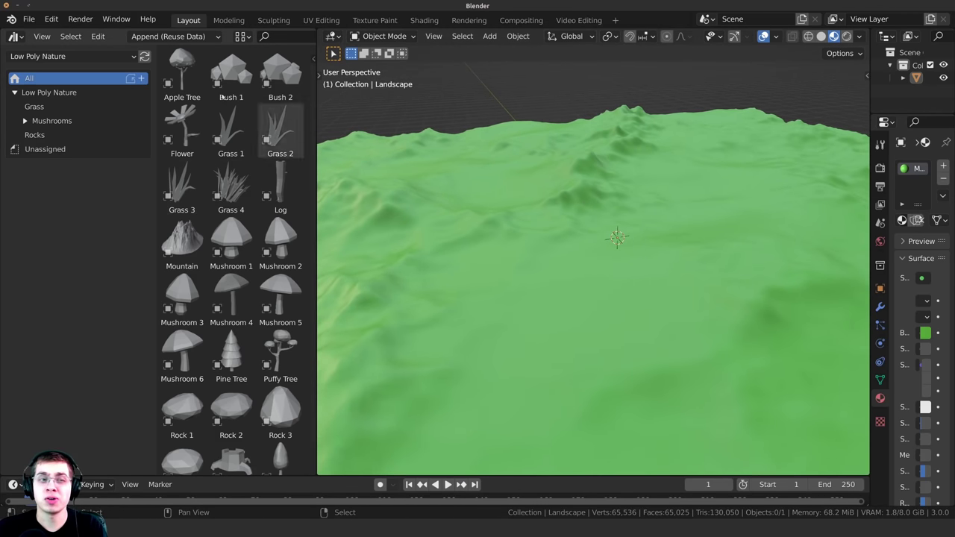
left_click_drag(182, 74, 516, 293)
middle_click_drag(594, 287, 552, 276)
left_click_drag(231, 299, 474, 330)
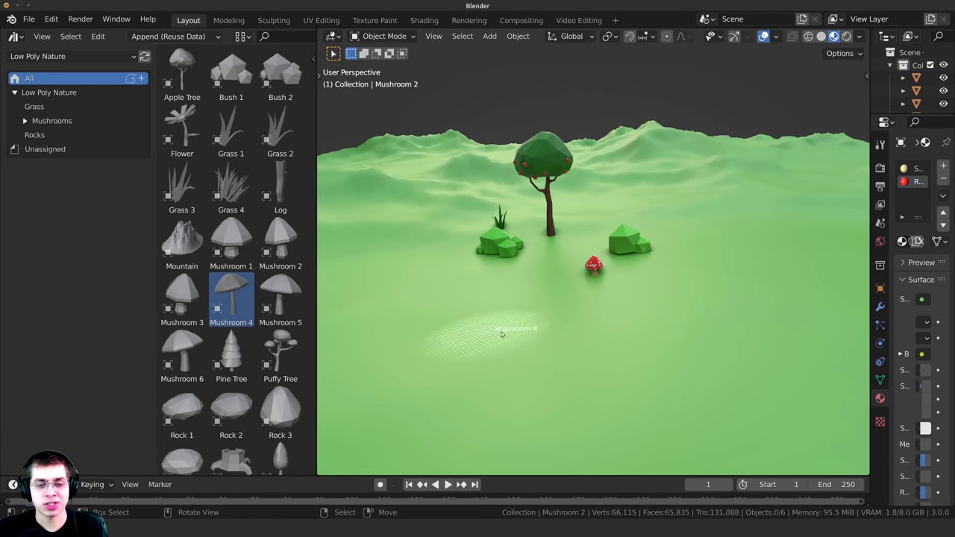
middle_click_drag(544, 321, 558, 317, "shift")
left_click_drag(274, 357, 774, 93)
key("x")
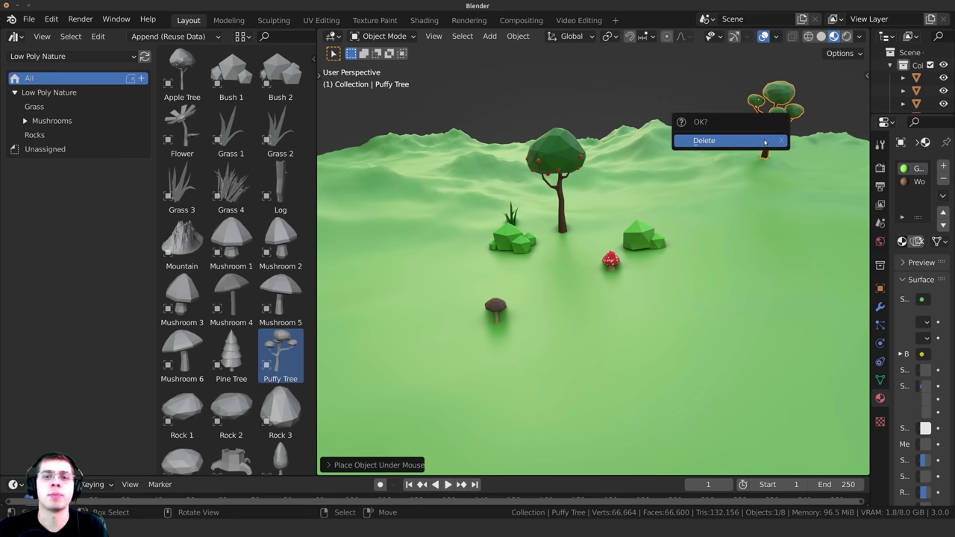
left_click(768, 142)
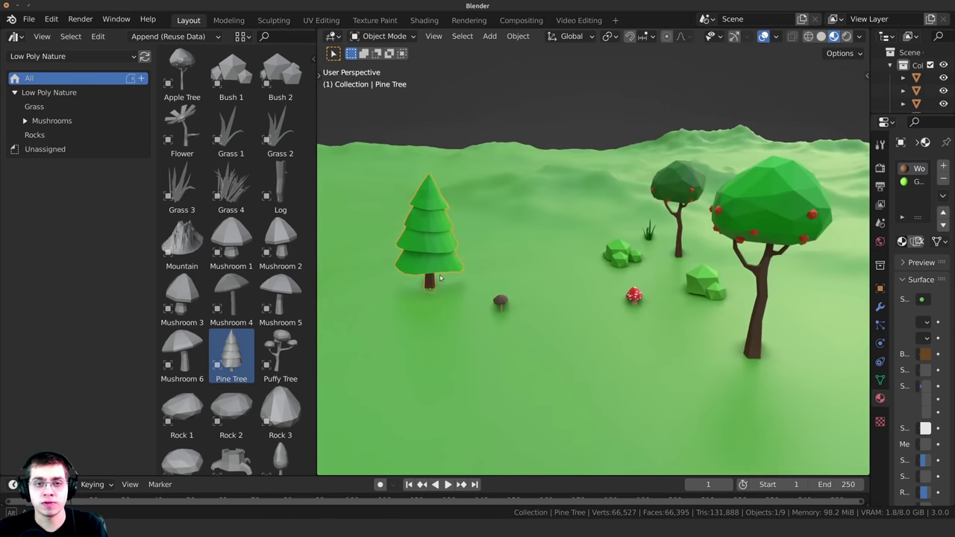
- Scale and rotate the newly placed Pine Tree near the brown mushroom on the landscape
middle_click_drag(440, 277, 542, 259)
key("s")
left_click(531, 235)
key("r")
key("r")
left_click(544, 254)
scroll(542, 258, "down", 1)
left_click(344, 332)
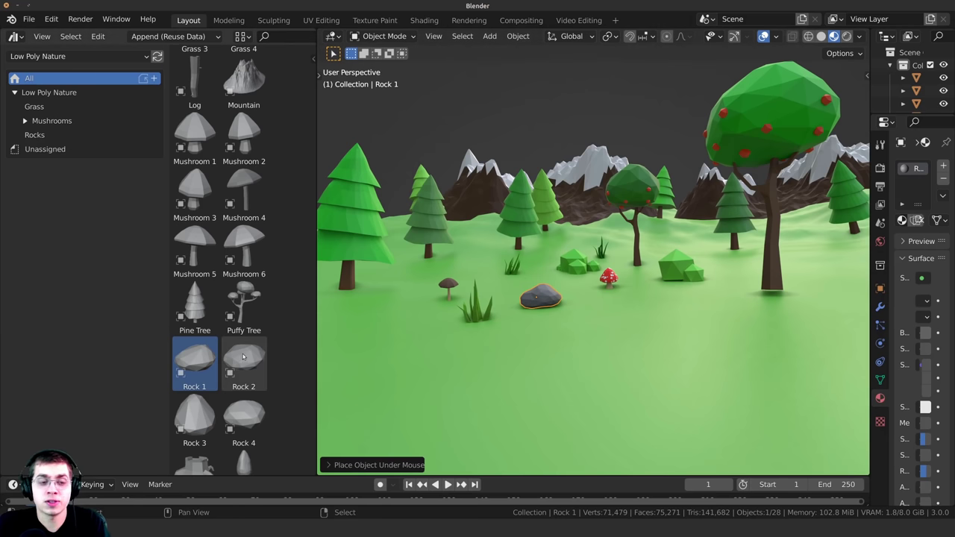
- Place a Rock 2 asset in the foreground and a Rock 1 asset between the pine tree and the small grass tuft
left_click_drag(244, 362, 576, 342)
middle_click_drag(493, 340, 559, 337)
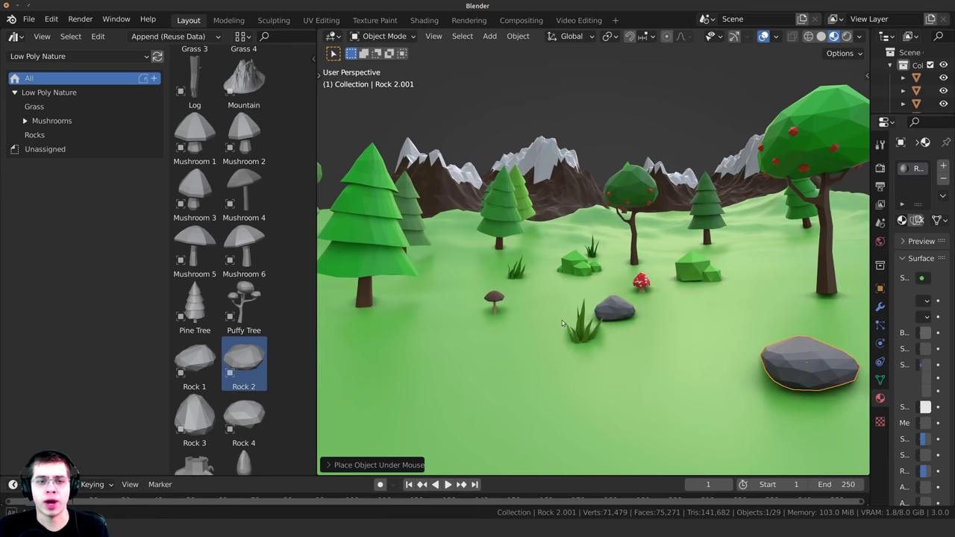
left_click_drag(195, 362, 471, 284)
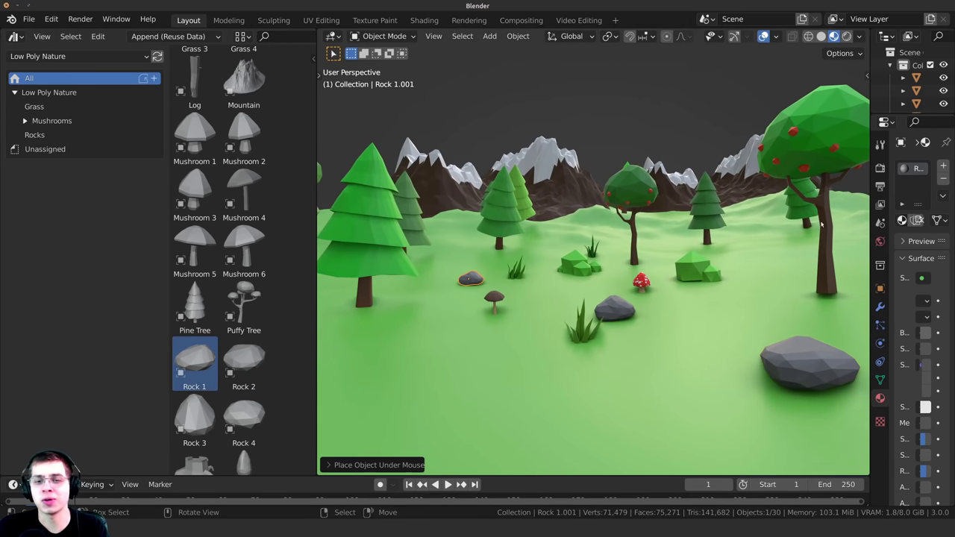
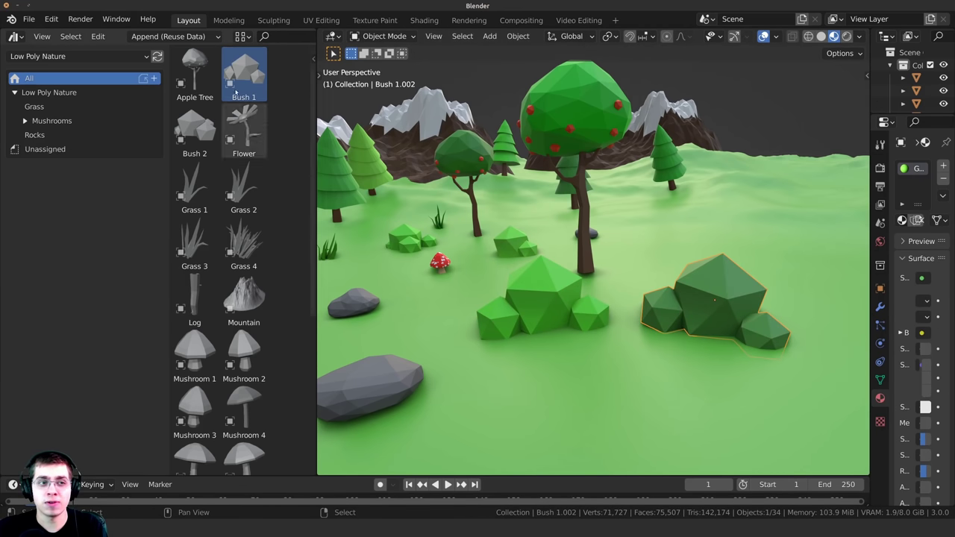
- Review the asset import types and compare the two large Bush 1 copies in solid and material preview shading
left_click(147, 39)
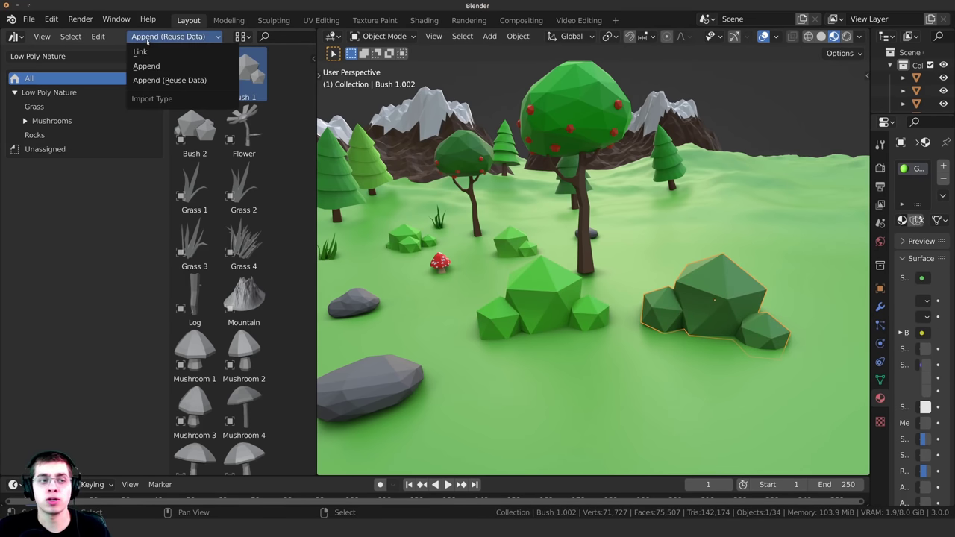
left_click_drag(698, 280, 713, 288)
left_click(531, 287)
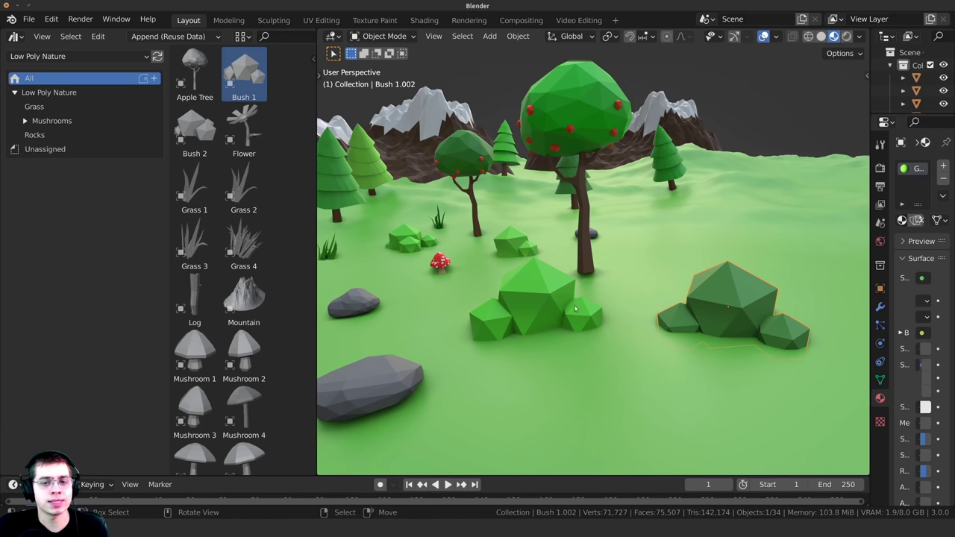
right_click_drag(520, 308, 519, 313)
key("z")
right_click(733, 287)
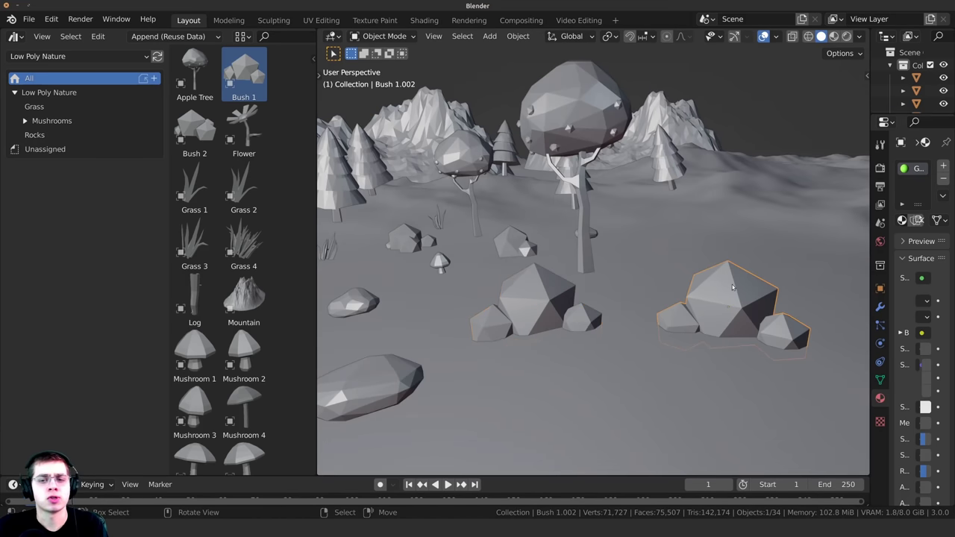
key("z")
right_click(546, 327)
right_click(689, 313)
right_click(552, 315)
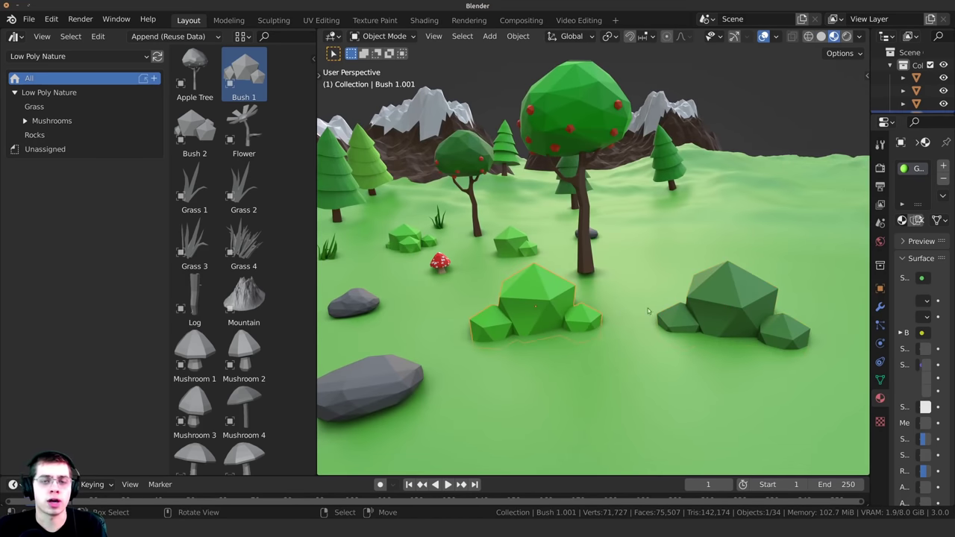
right_click(725, 304)
key("alt+a")
middle_click_drag(754, 291, 750, 291)
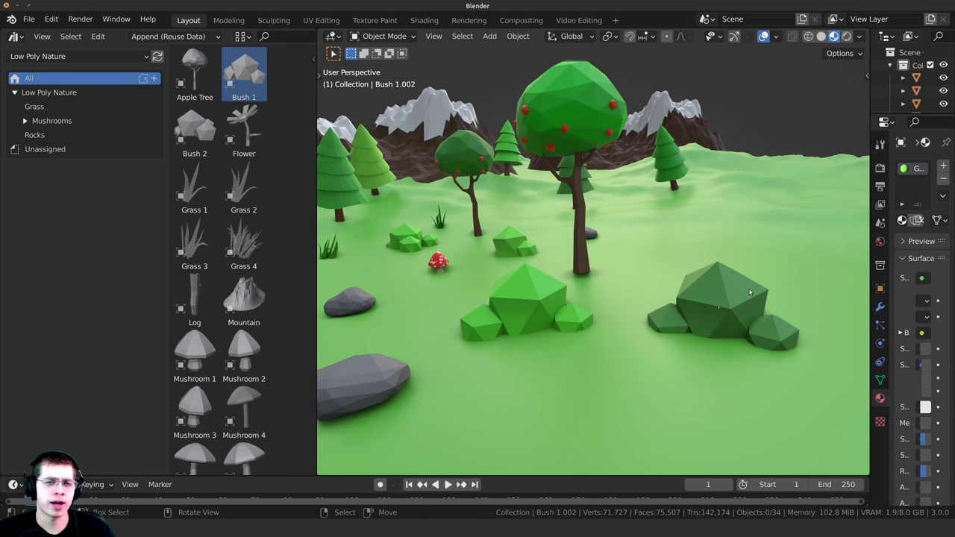
- Delete the dark green copy of Bush 1 beside the bright green bush
left_click(750, 292)
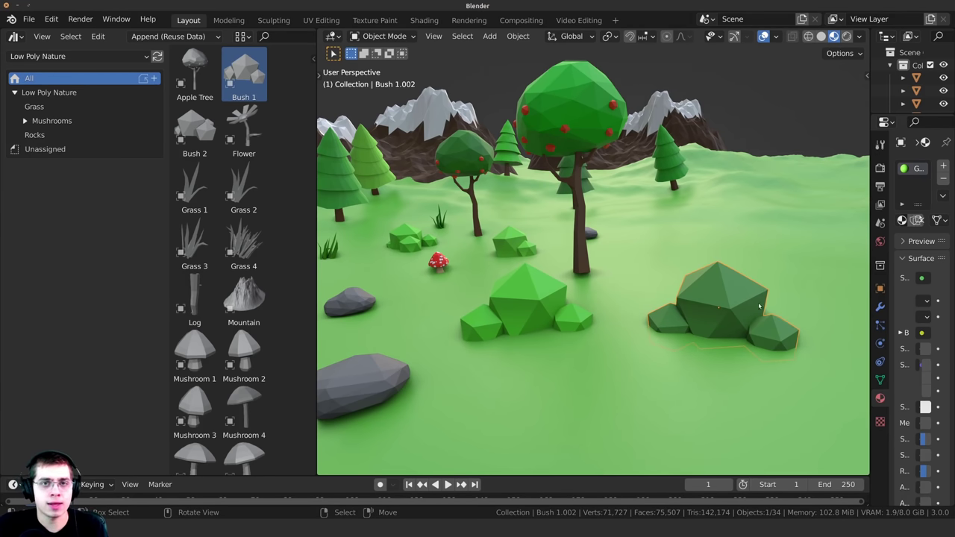
middle_click_drag(678, 302, 694, 259)
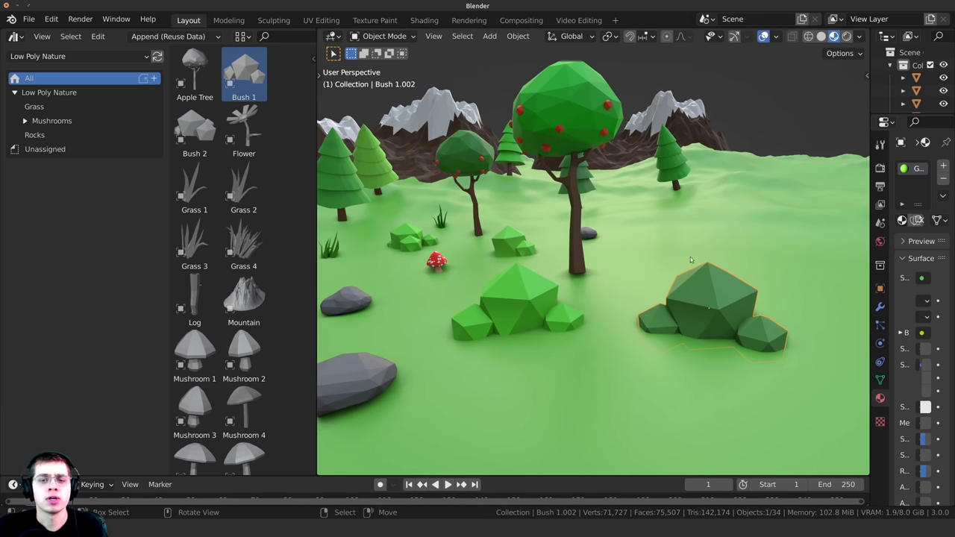
key("x")
left_click(694, 258)
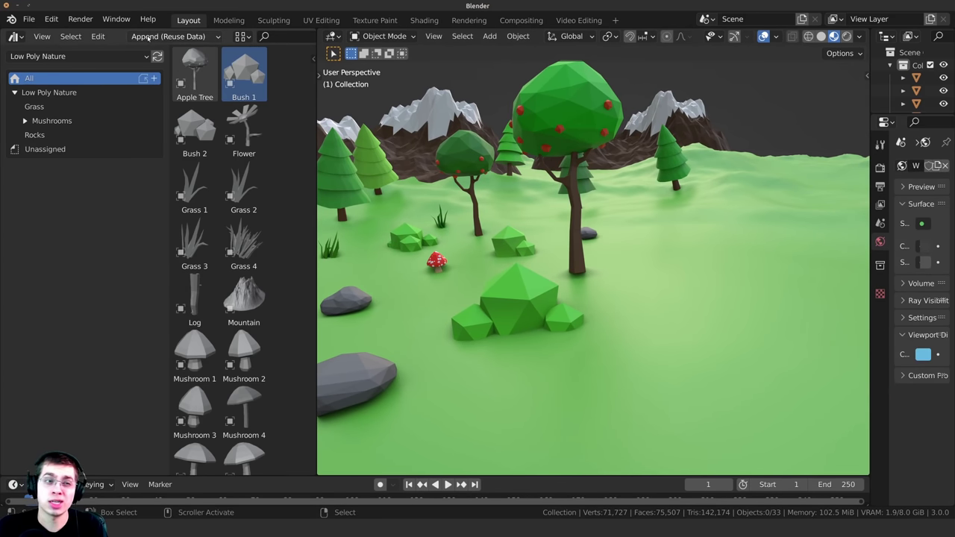
- Set the asset import type to Append, place a fresh Bush 1 beside the bright green bush, and rotate it
left_click(149, 37)
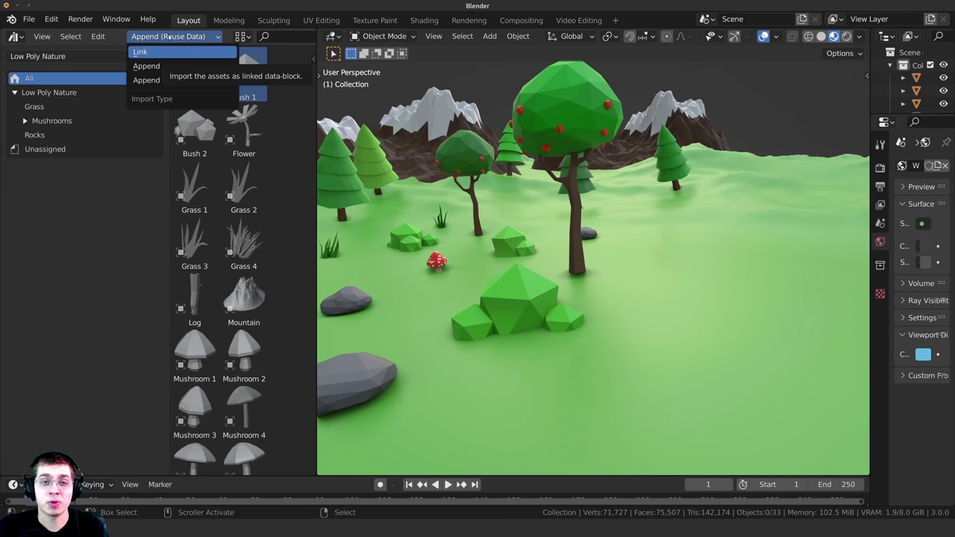
left_click(156, 67)
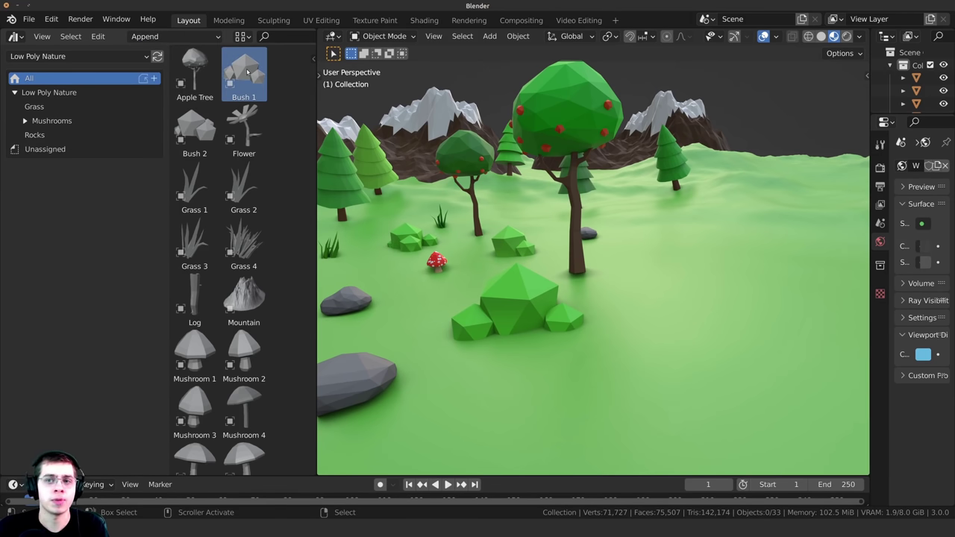
left_click_drag(247, 69, 694, 328)
key("r")
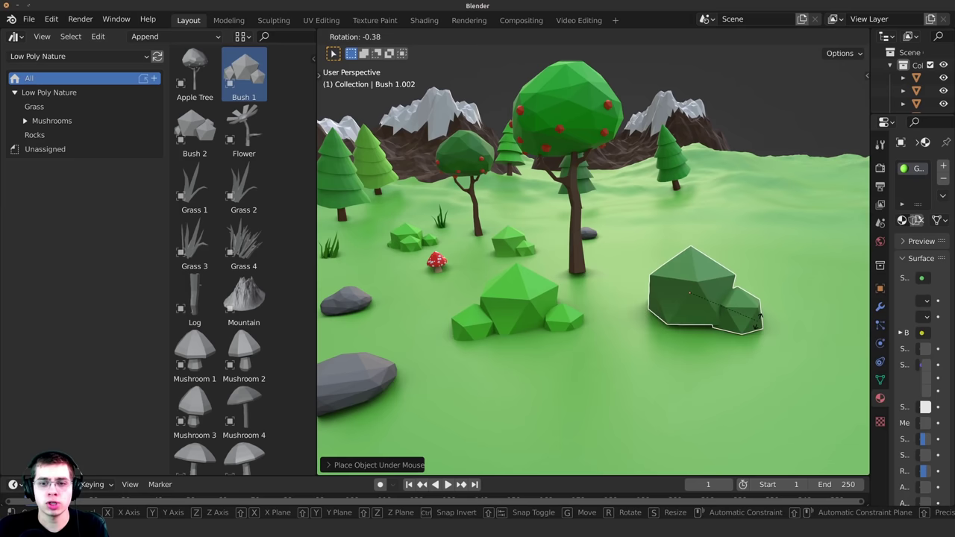
left_click(623, 336)
- In Edit Mode, duplicate a small lobe of the new bush and move the copy against the main lobe
key("Tab")
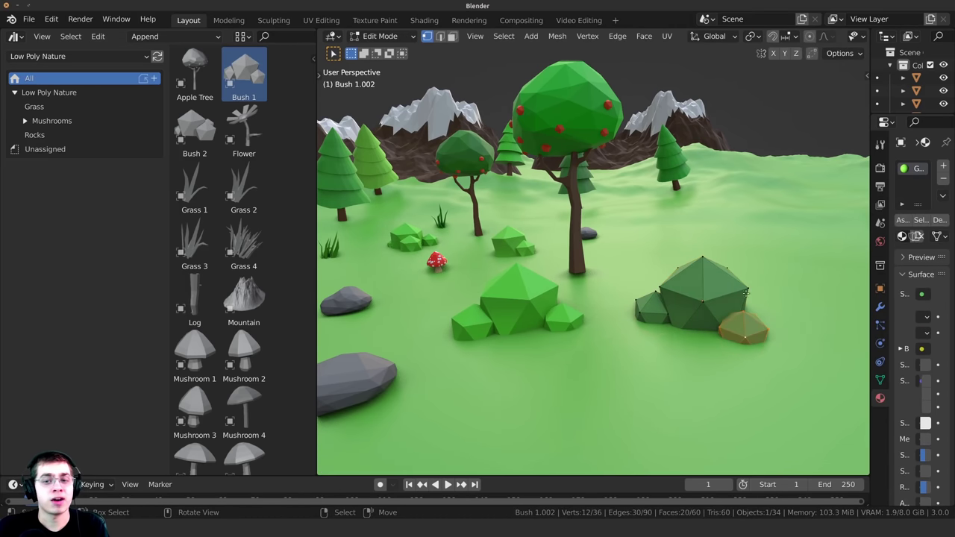
middle_click_drag(799, 254, 680, 284)
key("alt+a")
scroll(605, 277, "up", 2)
key("a")
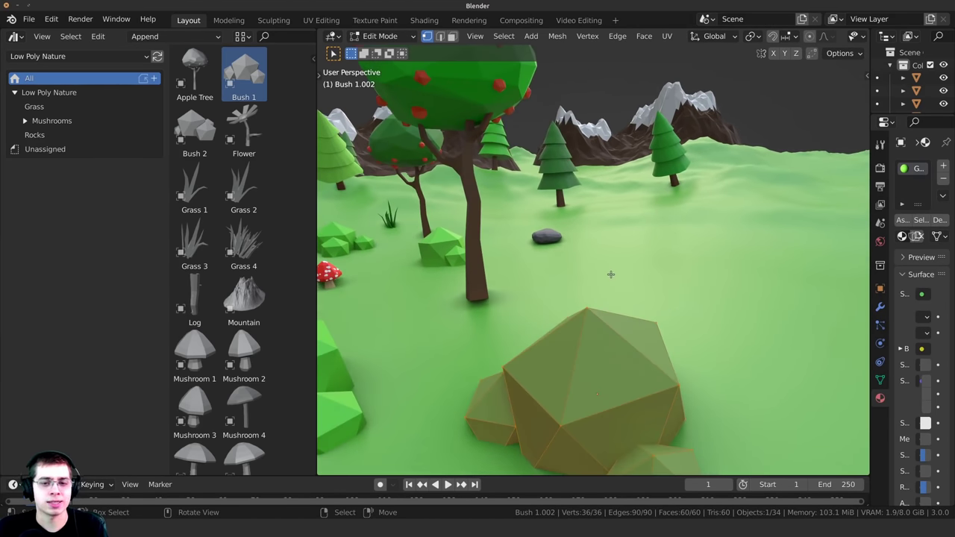
scroll(609, 276, "down", 2)
key("KP_Decimal")
scroll(625, 276, "down", 4)
middle_click_drag(627, 280, 645, 384)
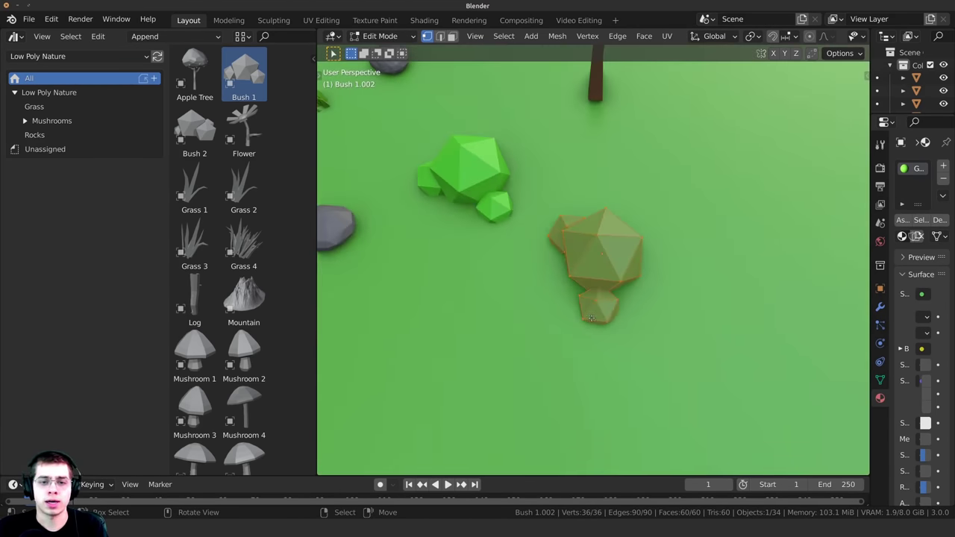
left_click(587, 319)
key("l")
scroll(611, 320, "up", 2)
key("shift+d")
left_click(733, 311)
key("g")
left_click(683, 299)
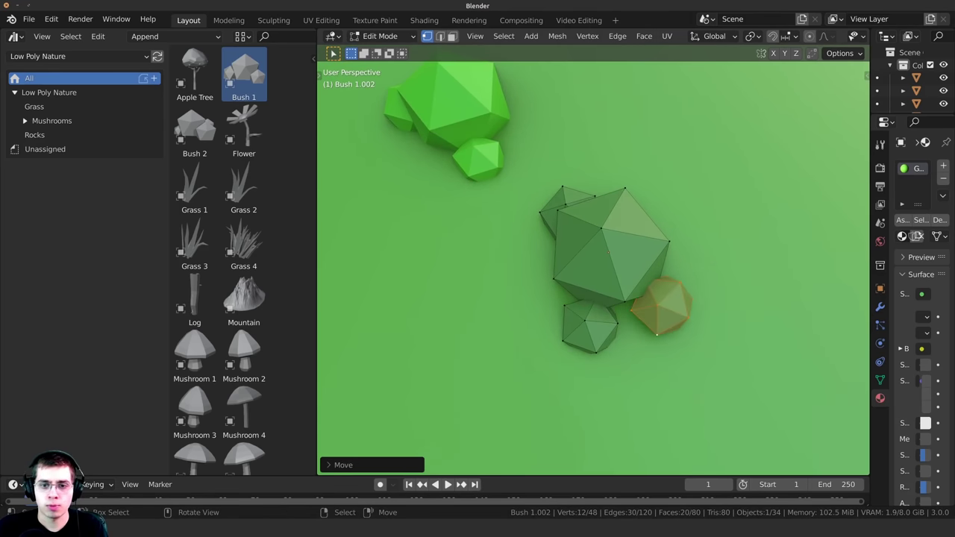
- Scale and rotate the duplicated lobe of the dark green bush, leaving nothing selected
key("s")
left_click(691, 292)
middle_click_drag(649, 211, 650, 176)
key("r")
left_click(746, 279)
key("alt+a")
- Duplicate a lobe of the dark green bush, place the copy, and return to Object Mode
middle_click_drag(750, 298, 565, 350)
scroll(532, 360, "up", 1)
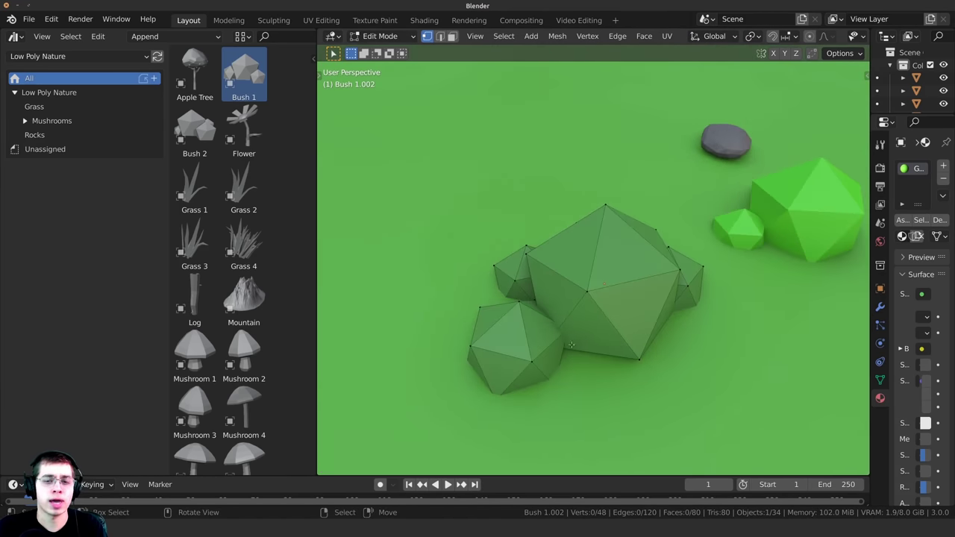
key("l")
scroll(529, 361, "down", 2)
key("shift+d")
left_click(608, 365)
key("Tab")
- Set the Asset Browser's import type back to Append (Reuse Data)
middle_click_drag(403, 284, 599, 233)
right_click(532, 248)
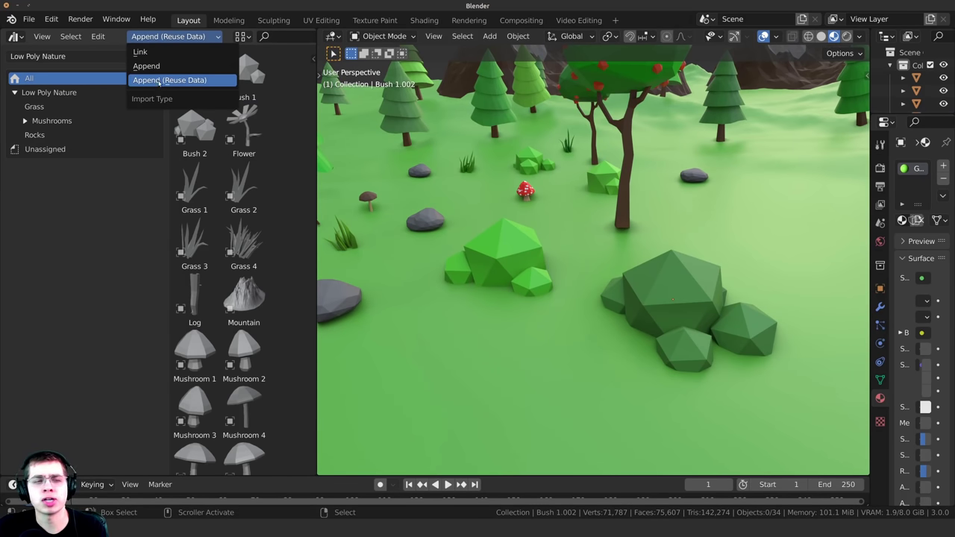
left_click(166, 81)
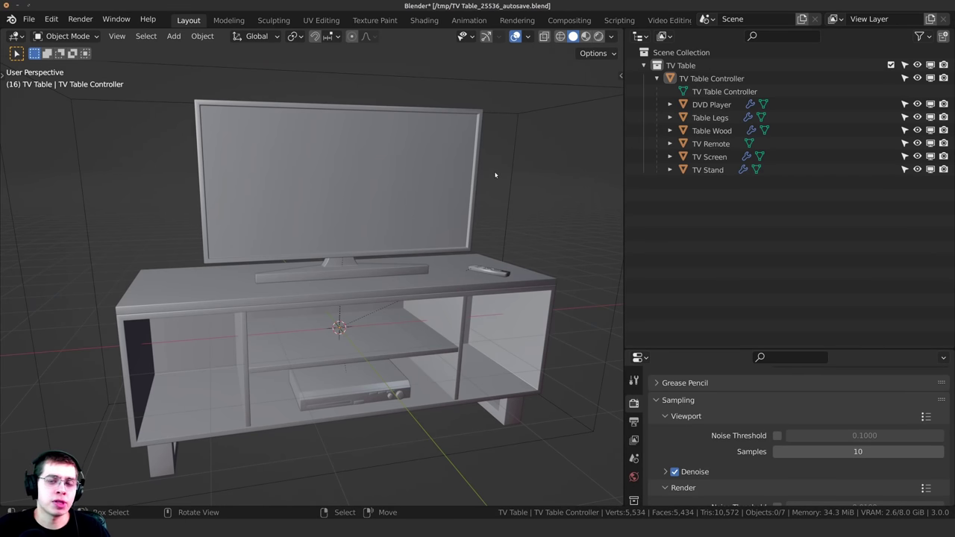
- Examine the separate parts of the TV table model and the wireframe box that controls them
scroll(419, 204, "down", 1)
middle_click_drag(420, 204, 425, 224)
scroll(377, 217, "down", 2)
left_click(407, 254)
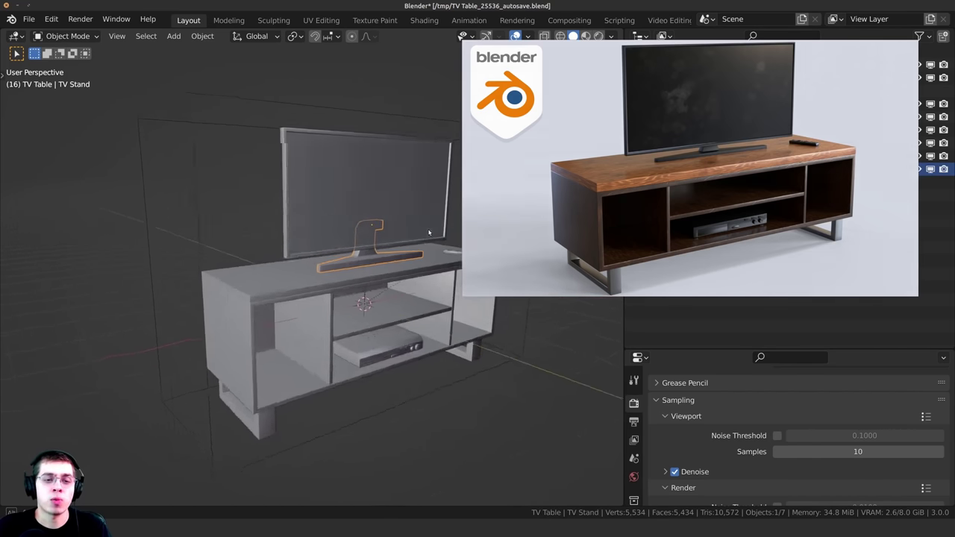
left_click(411, 233)
left_click(409, 253)
left_click(409, 280)
middle_click_drag(409, 280, 460, 166)
left_click(462, 168)
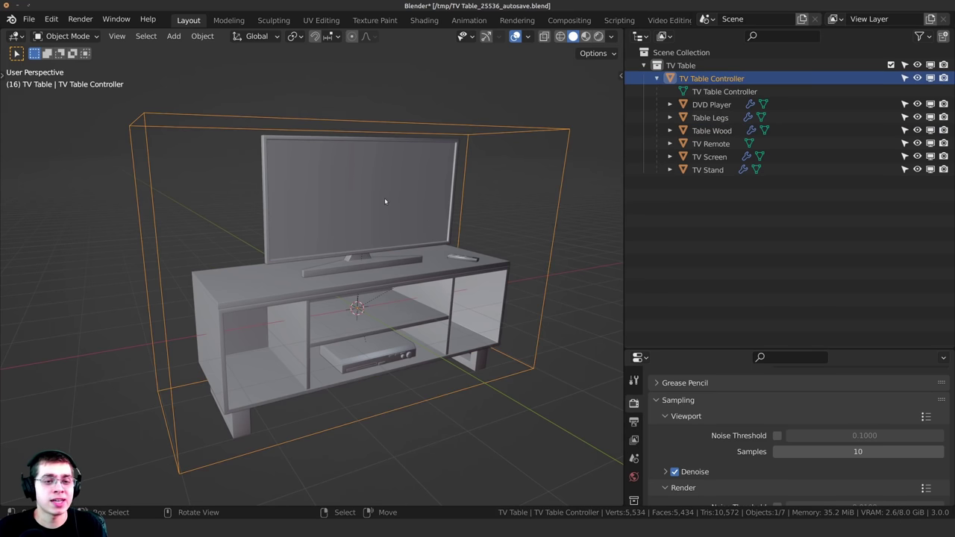
- Try moving the whole TV table with its controller box and rotating it about the Z axis
left_click(397, 278)
right_click(498, 129)
key("g")
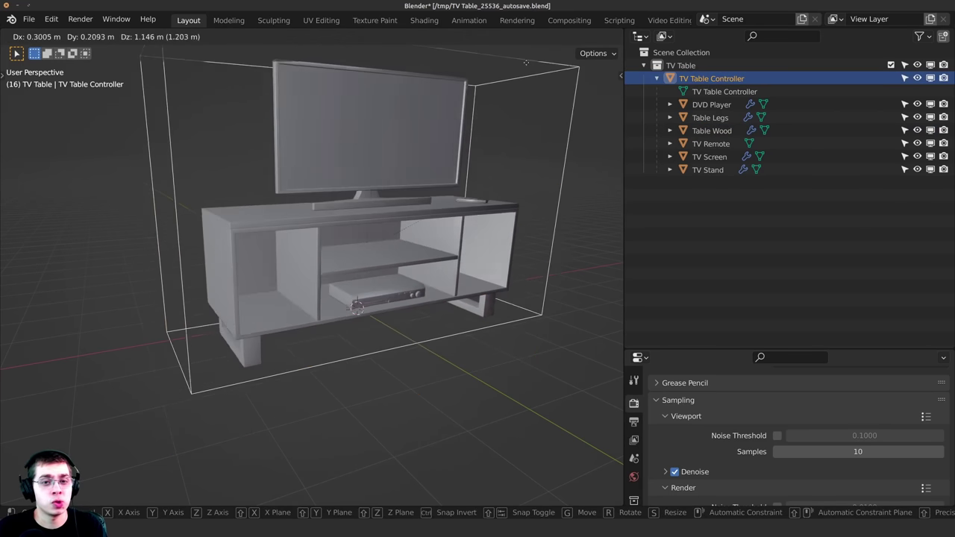
right_click(465, 90)
key("r")
key("z")
- Check the table wood and TV screen as individual objects, and open the options of the TV Table collection
left_click(427, 259)
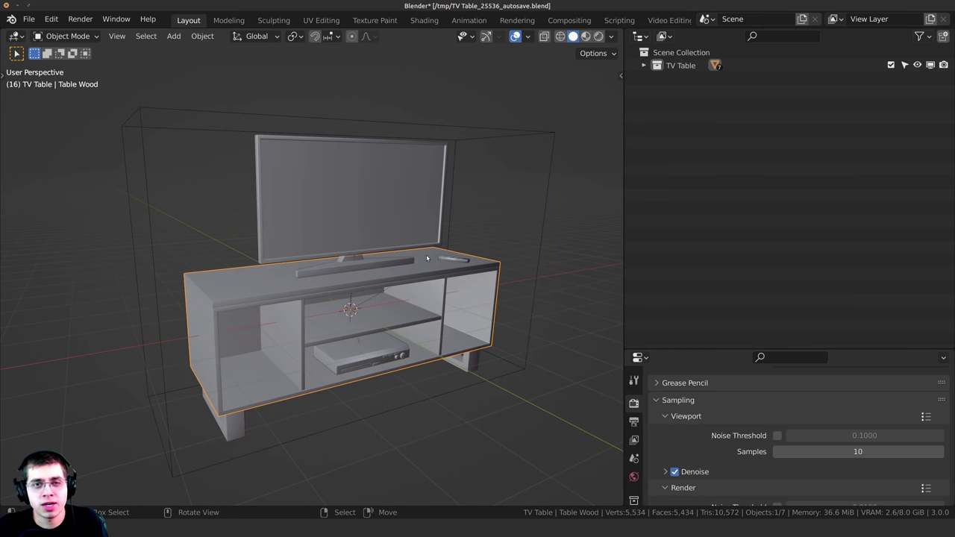
left_click(377, 154)
left_click(372, 222)
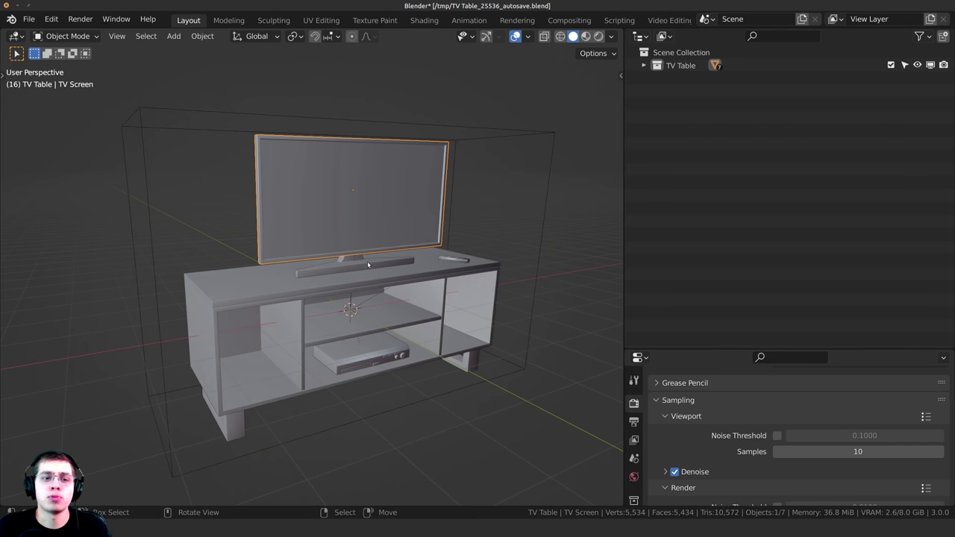
left_click(372, 222)
left_click(372, 222)
left_click(372, 222)
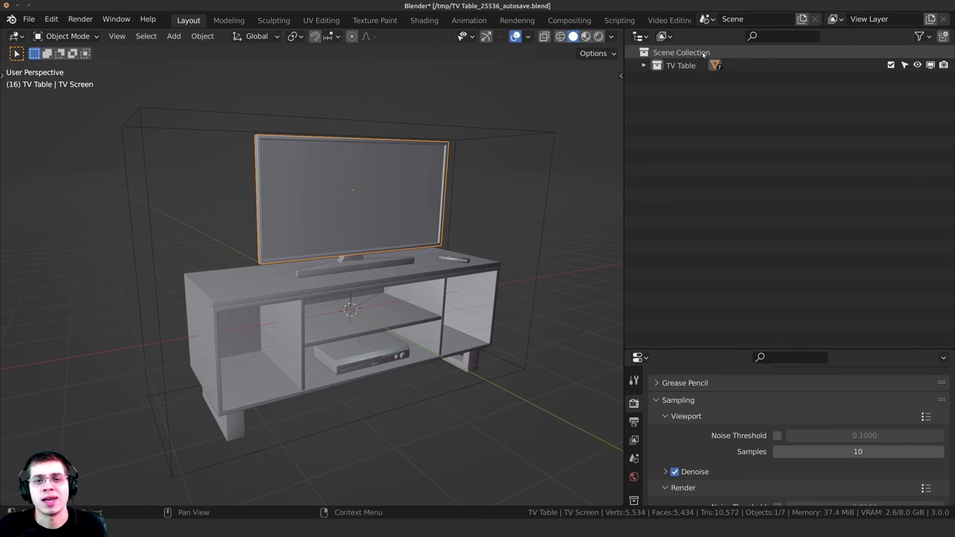
left_click(652, 67)
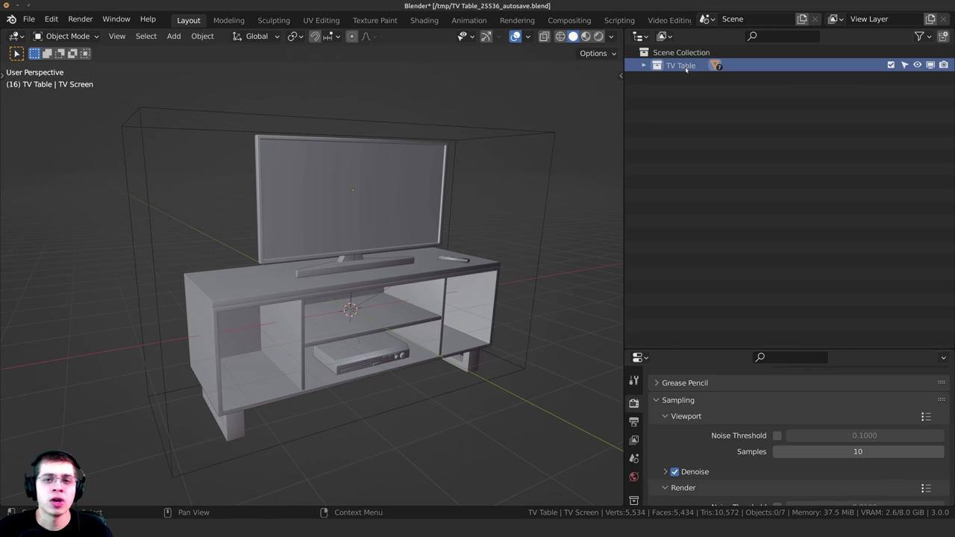
right_click(683, 66)
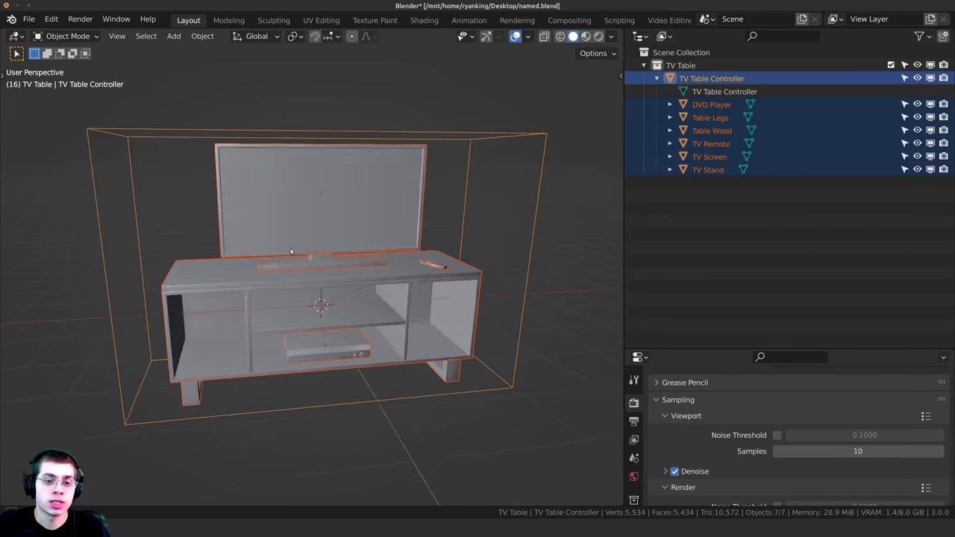
- Join all selected TV table parts into the TV Table Controller object and check the merged mesh in Edit Mode
middle_click_drag(314, 253, 365, 261)
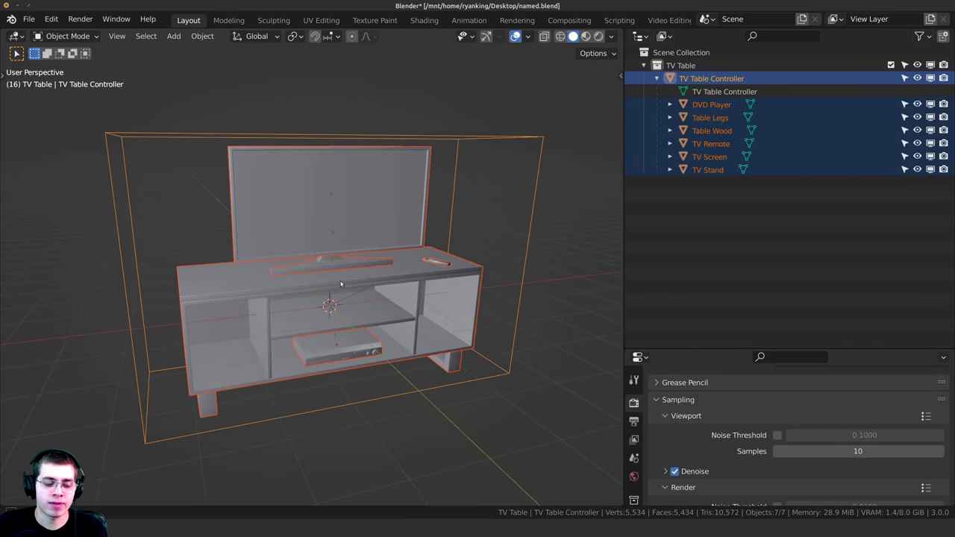
key("ctrl+j")
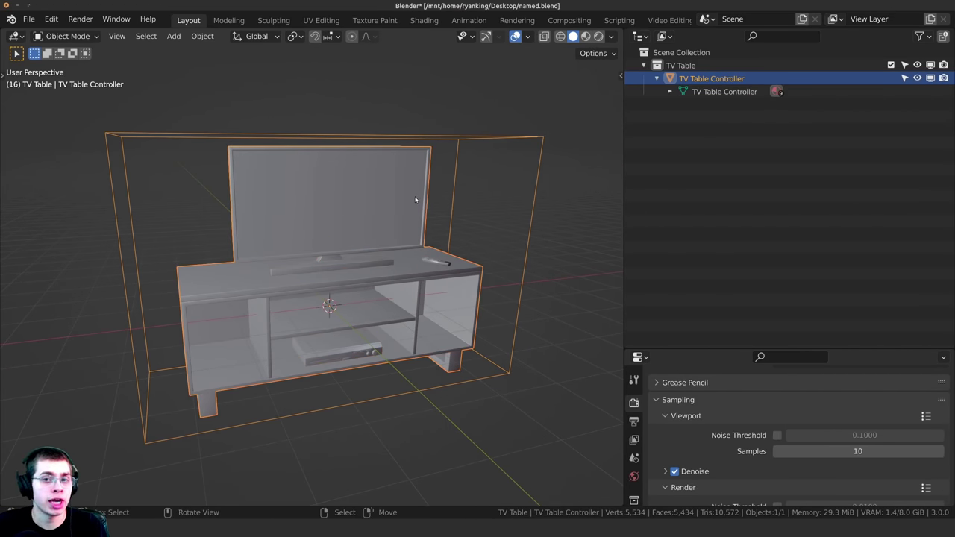
scroll(448, 212, "up", 1)
key("Tab")
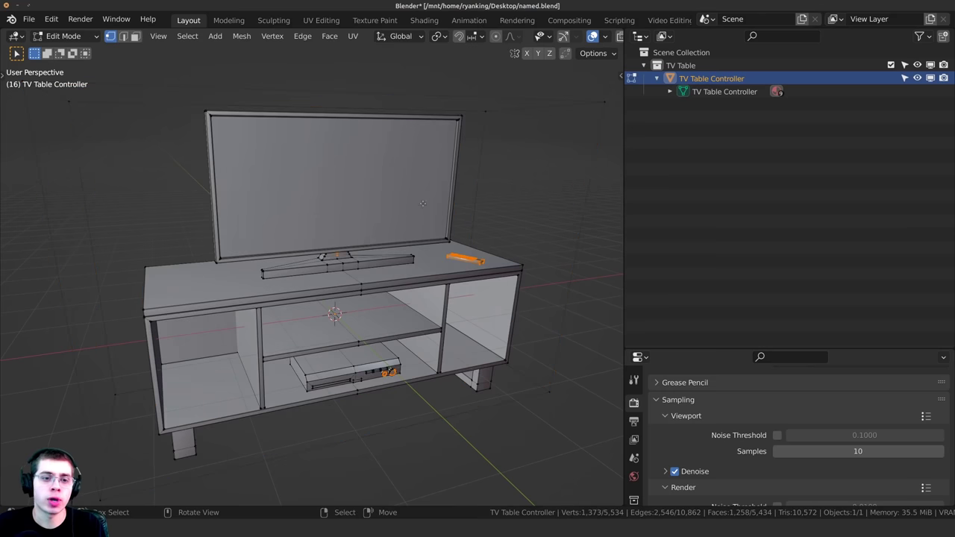
scroll(372, 237, "down", 1)
middle_click_drag(376, 231, 395, 226)
key("Tab")
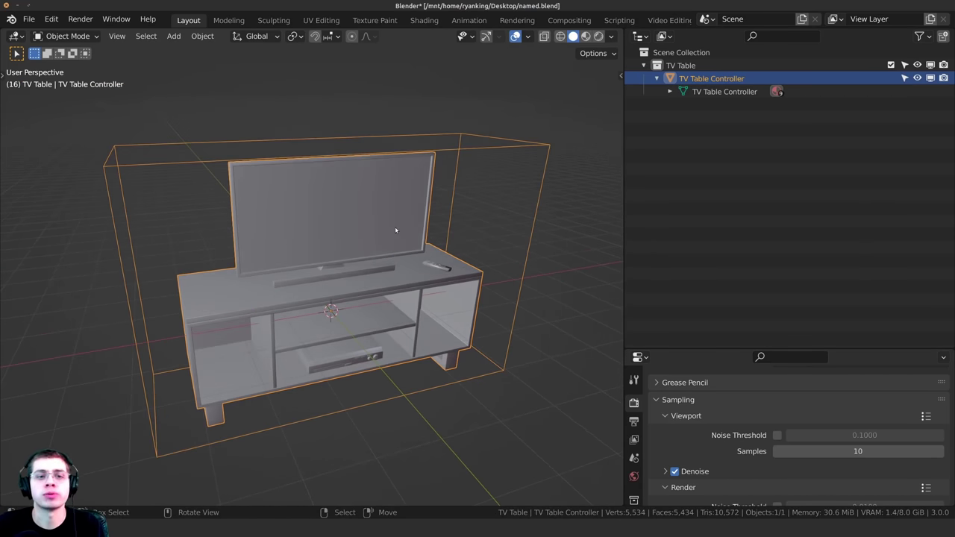
- Mark the joined TV Table Controller object as an asset
scroll(395, 226, "up", 1)
right_click(692, 79)
left_click(665, 245)
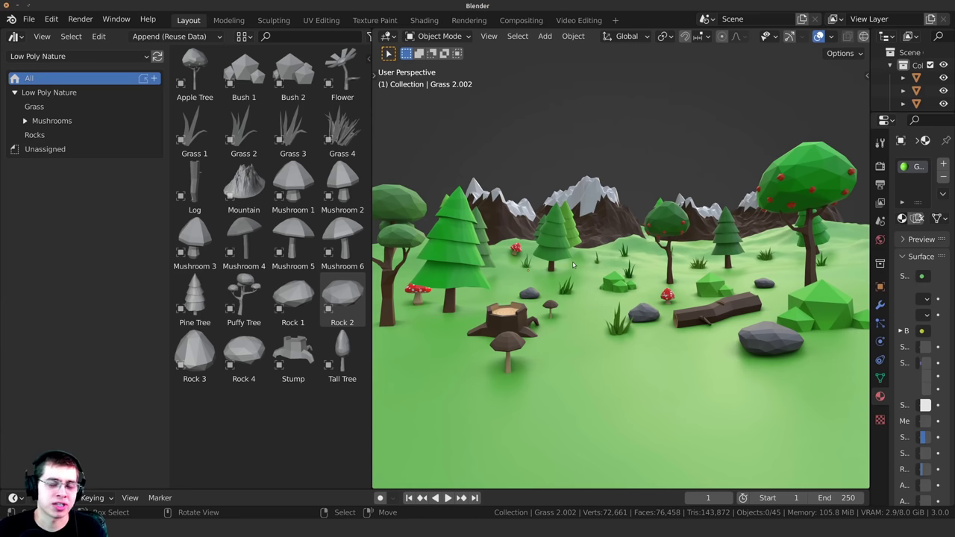
- Switch the Asset Browser from the nature library to the Procedural Materials library
left_click(75, 56)
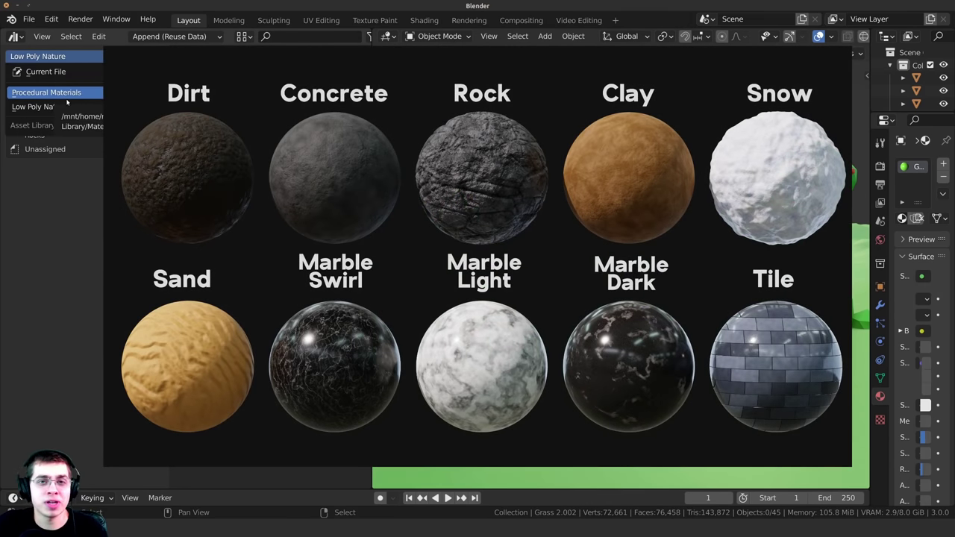
left_click(54, 93)
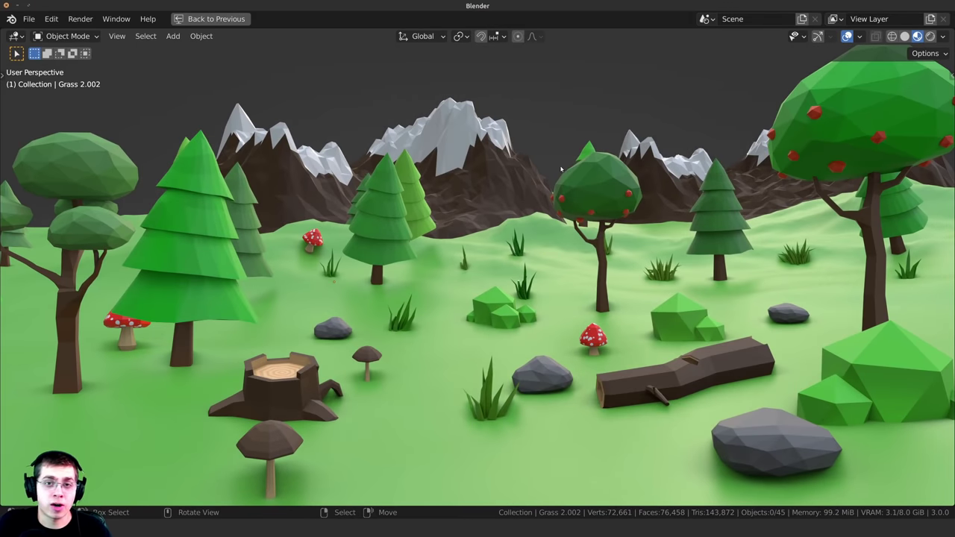
scroll(561, 170, "down", 3)
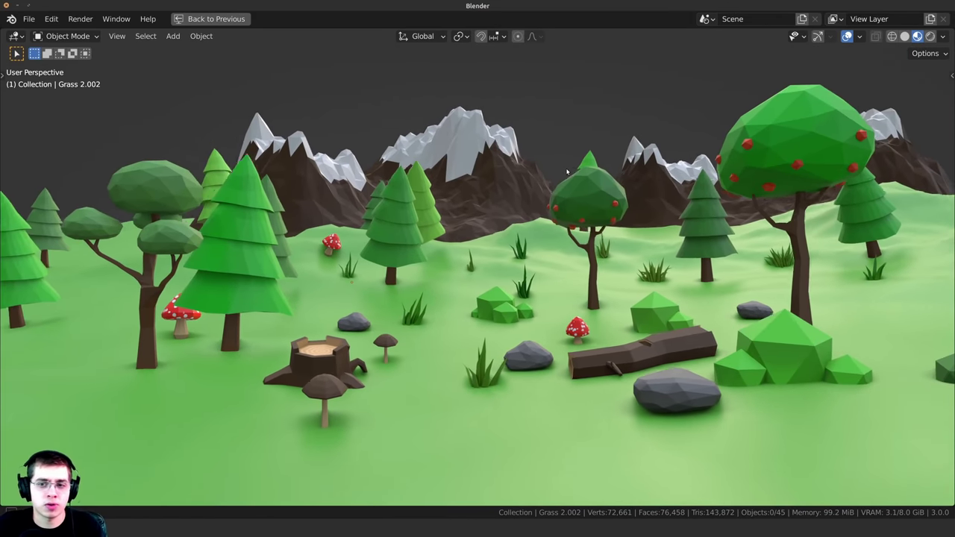